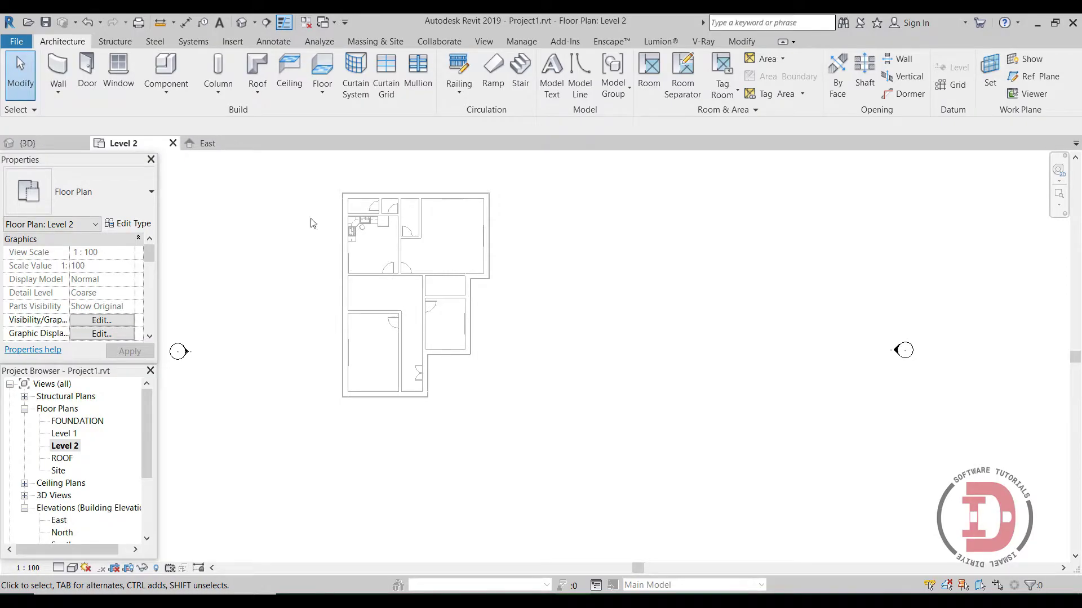
# Begin a Roof by Footprint sketch on Level 2 with the overhang set to 0
pyautogui.scroll(1, 345, 206)
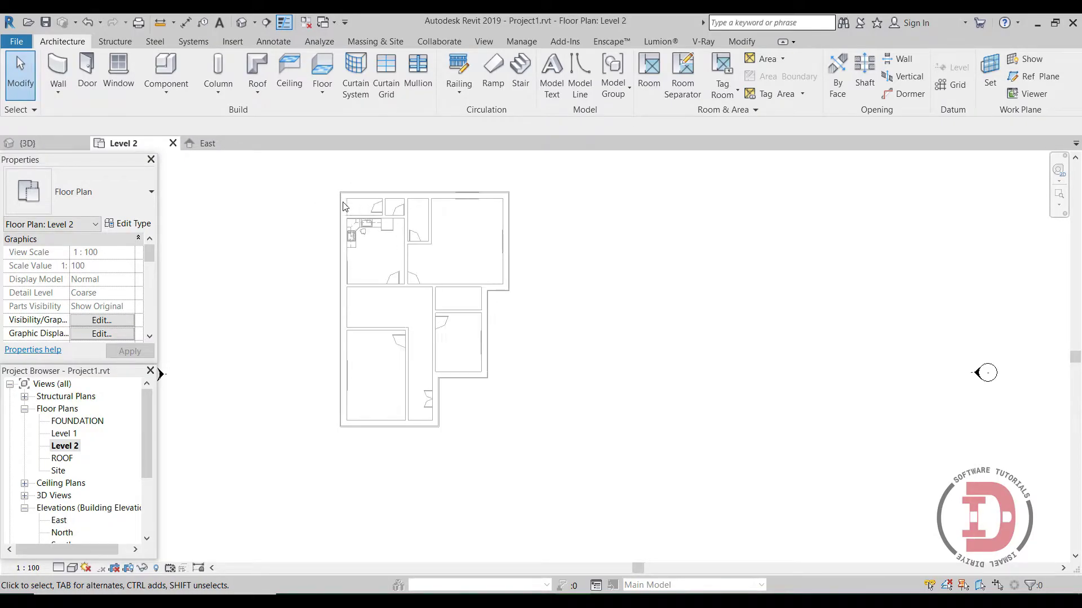
pyautogui.click(256, 73)
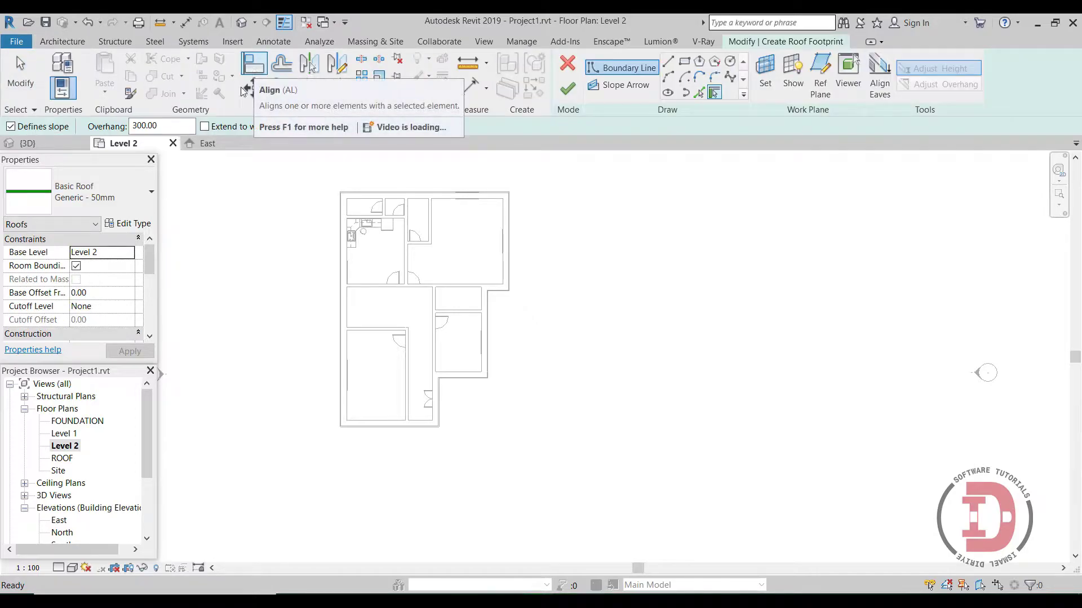
pyautogui.doubleClick(176, 127)
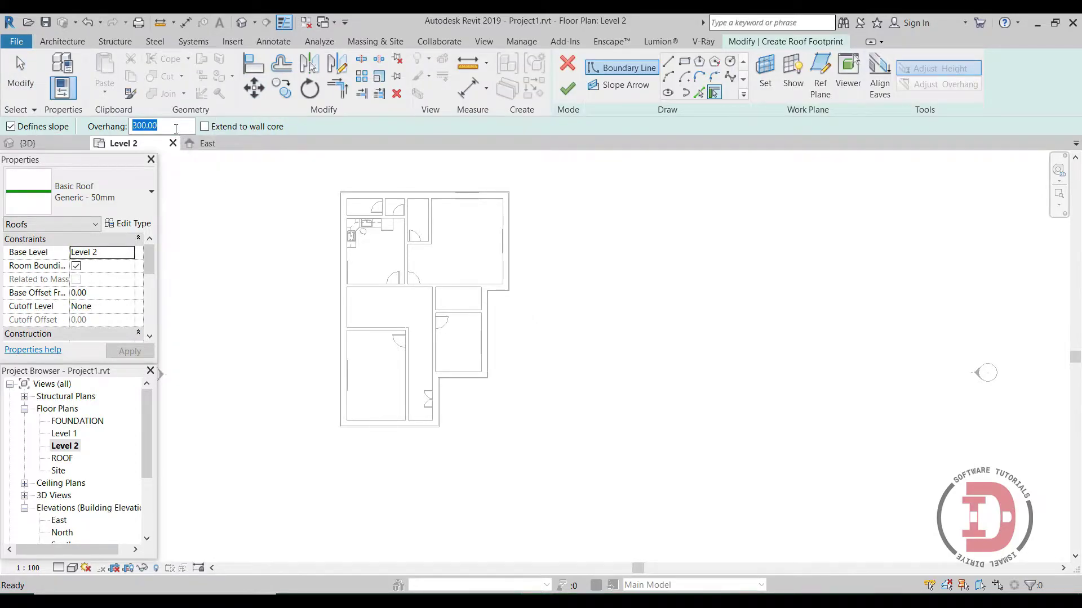
pyautogui.write('0')
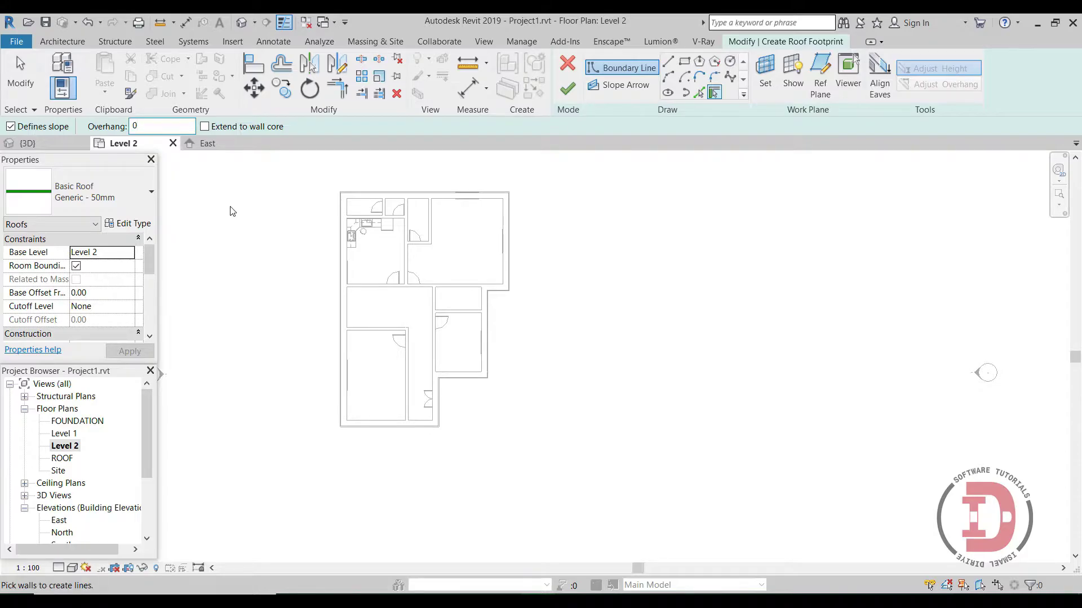
pyautogui.scroll(2, 394, 194)
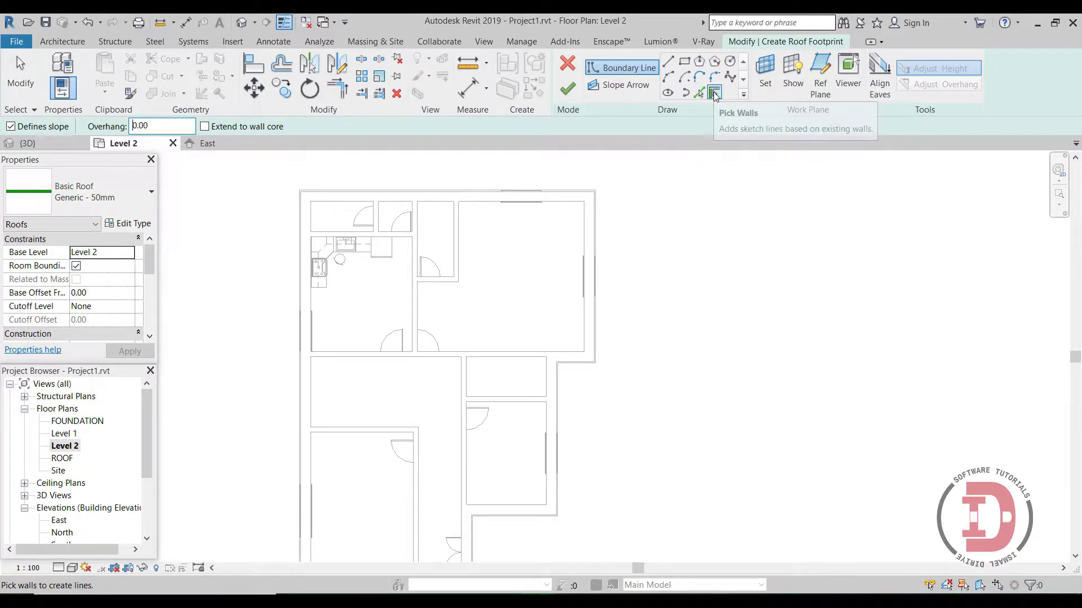
# Pick the top, right and bottom exterior walls as roof boundary edges
pyautogui.click(475, 190)
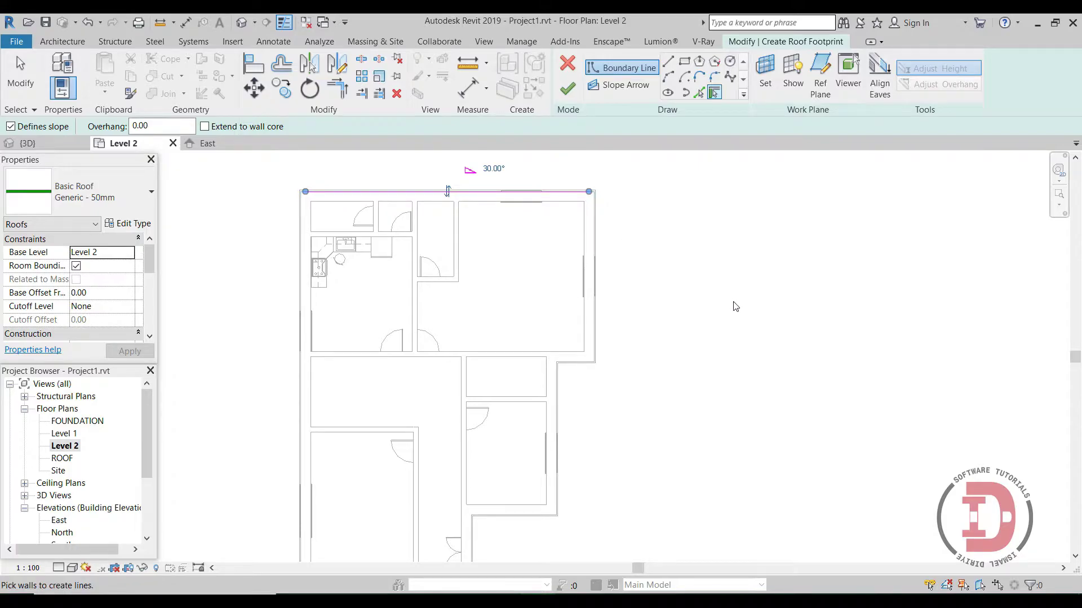
pyautogui.click(557, 397)
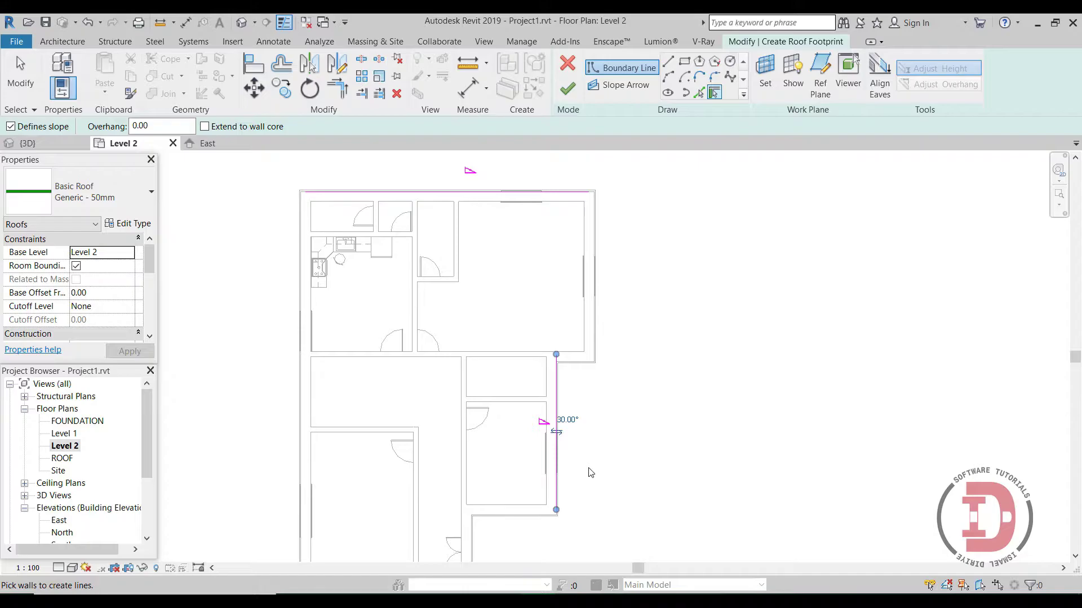
pyautogui.scroll(-2, 591, 473)
pyautogui.moveTo(606, 486); pyautogui.dragTo(633, 369, button='middle')
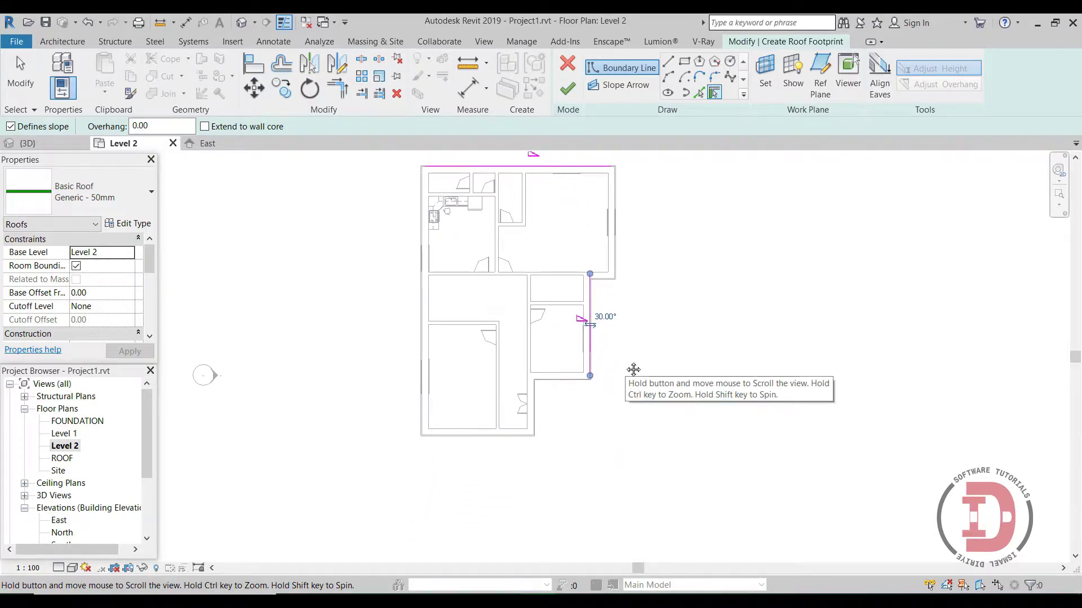
pyautogui.click(559, 382)
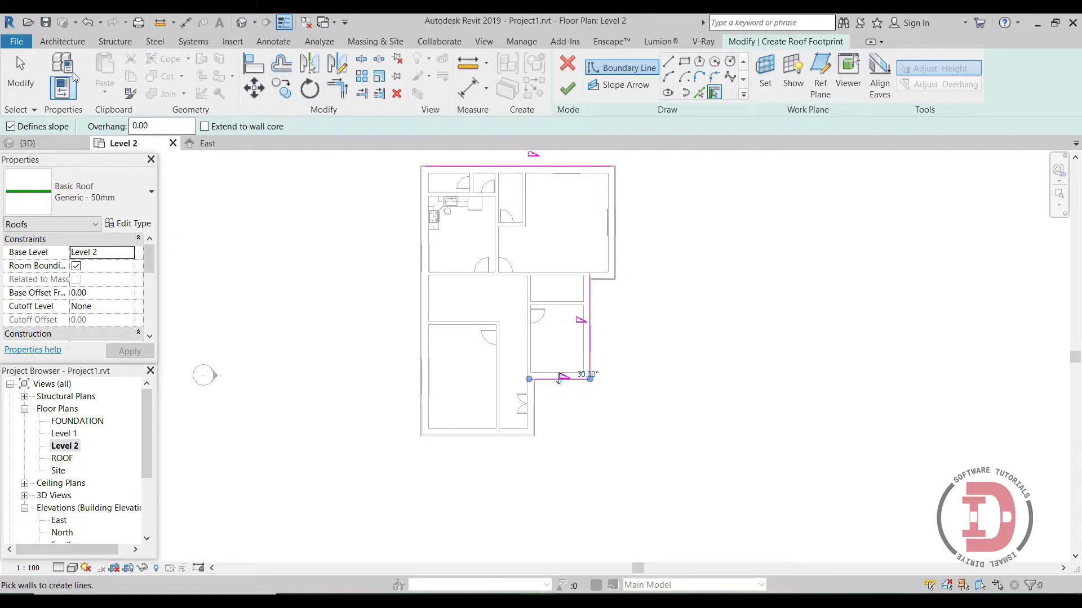
# Trim the top edge to a corner, then pick the left wall as a roof edge
pyautogui.click(343, 88)
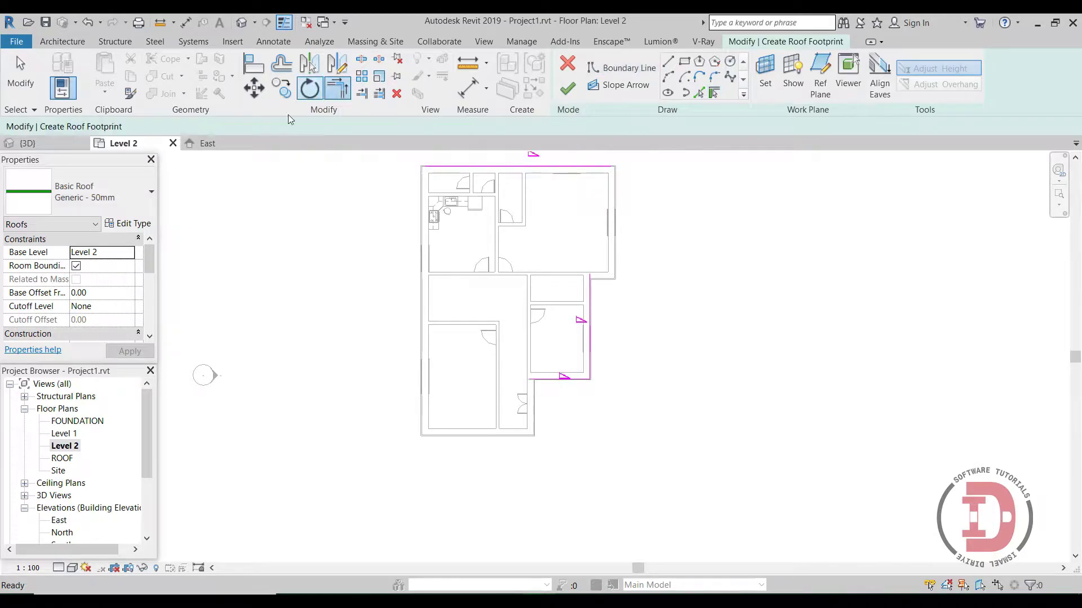
pyautogui.click(429, 167)
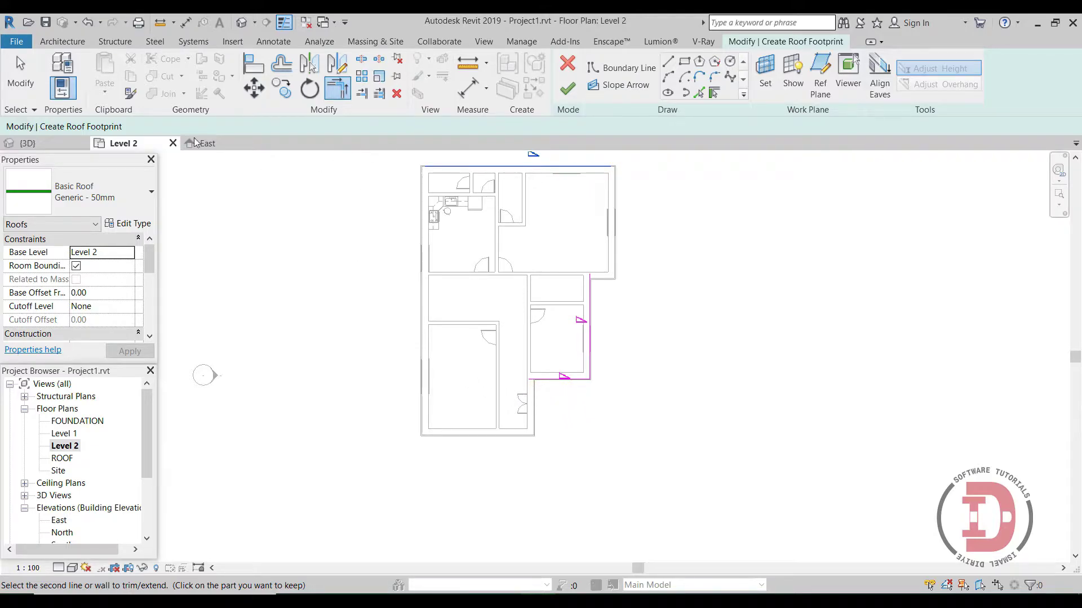
pyautogui.click(20, 73)
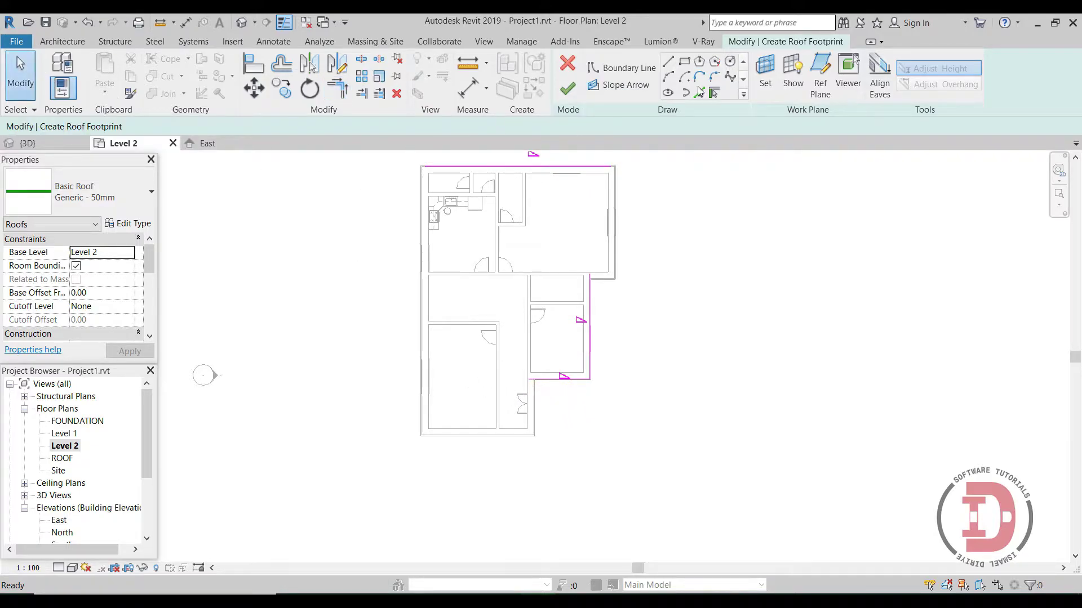
pyautogui.click(714, 93)
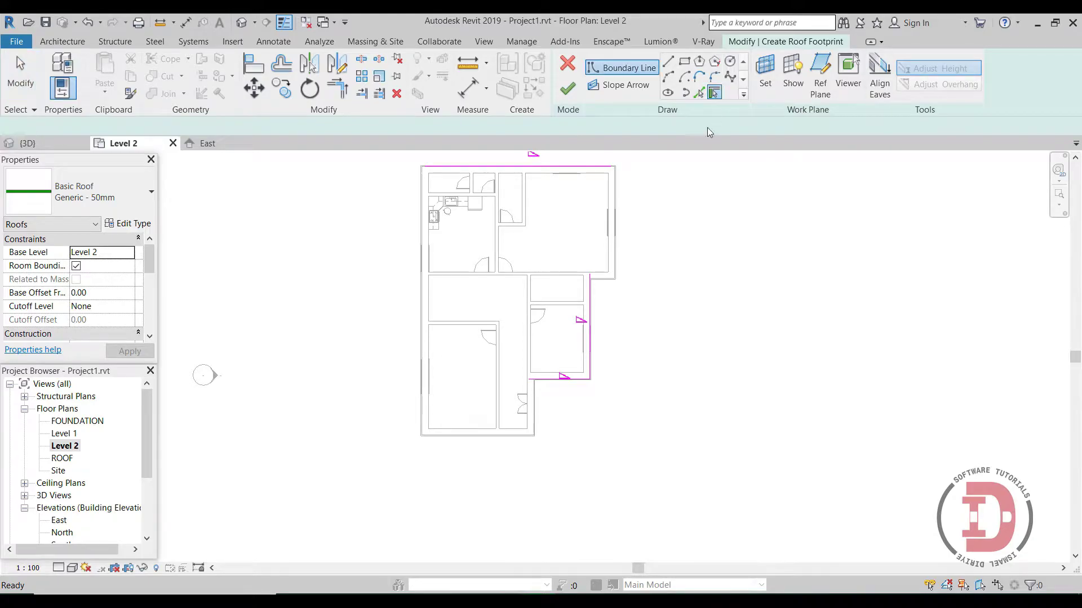
pyautogui.click(418, 260)
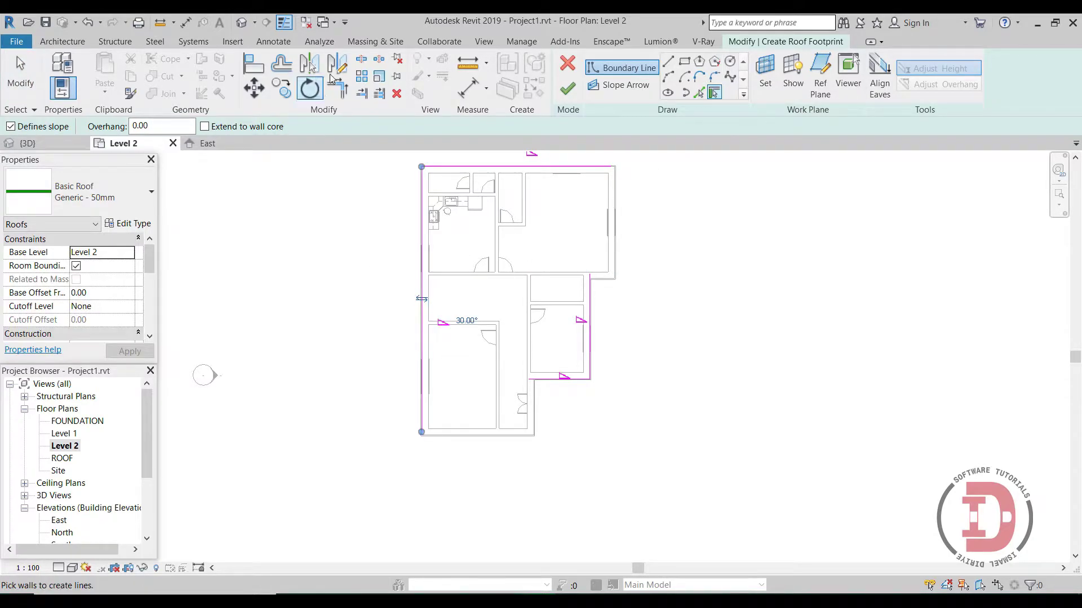
# Trim the left-bottom and top-right edges into corners to close the footprint
pyautogui.click(341, 90)
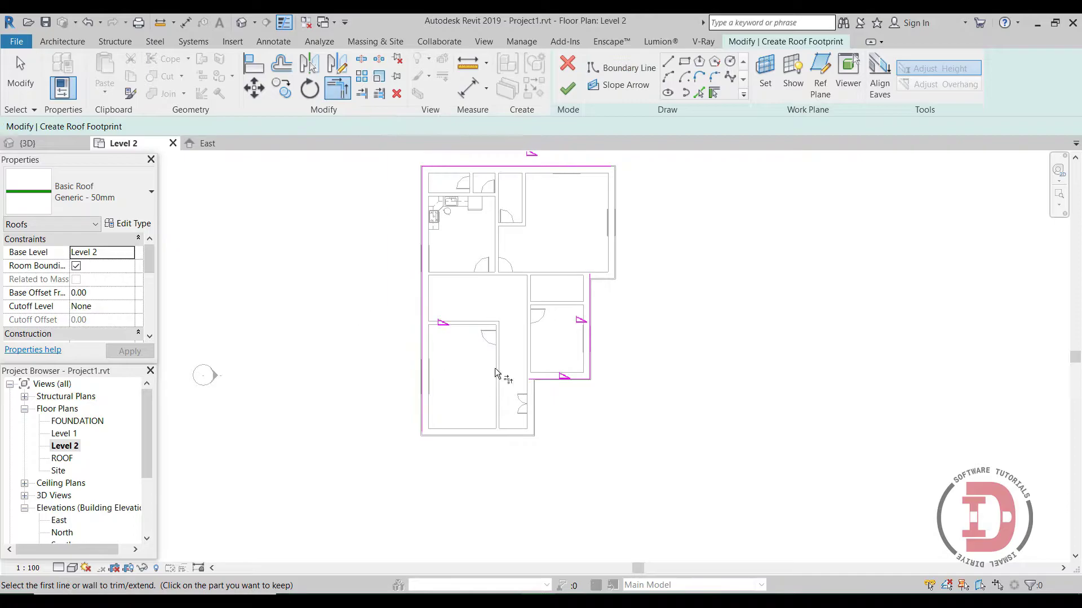
pyautogui.click(550, 379)
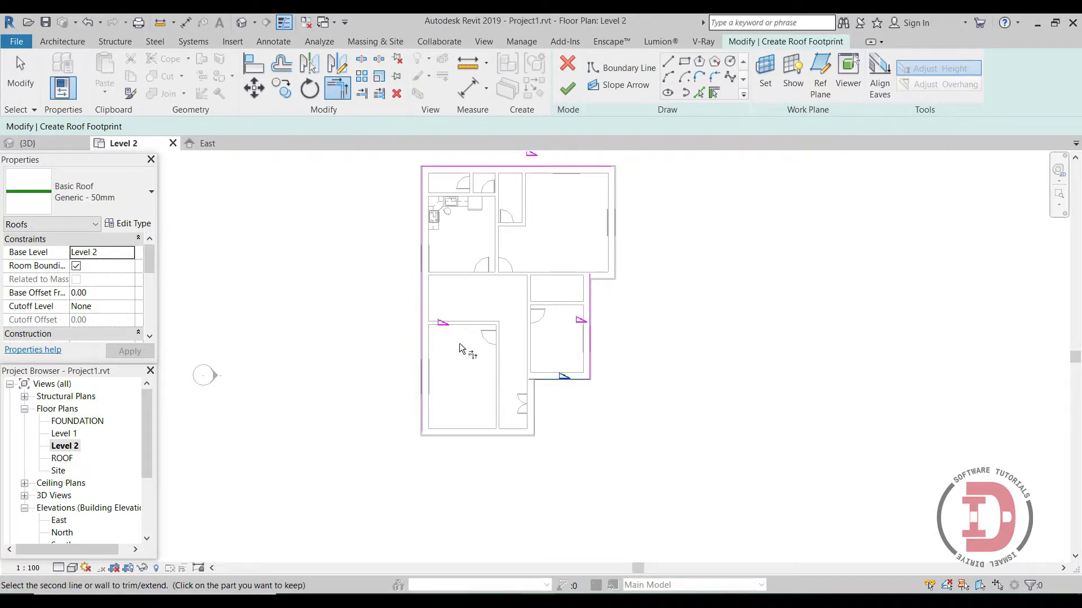
pyautogui.click(422, 299)
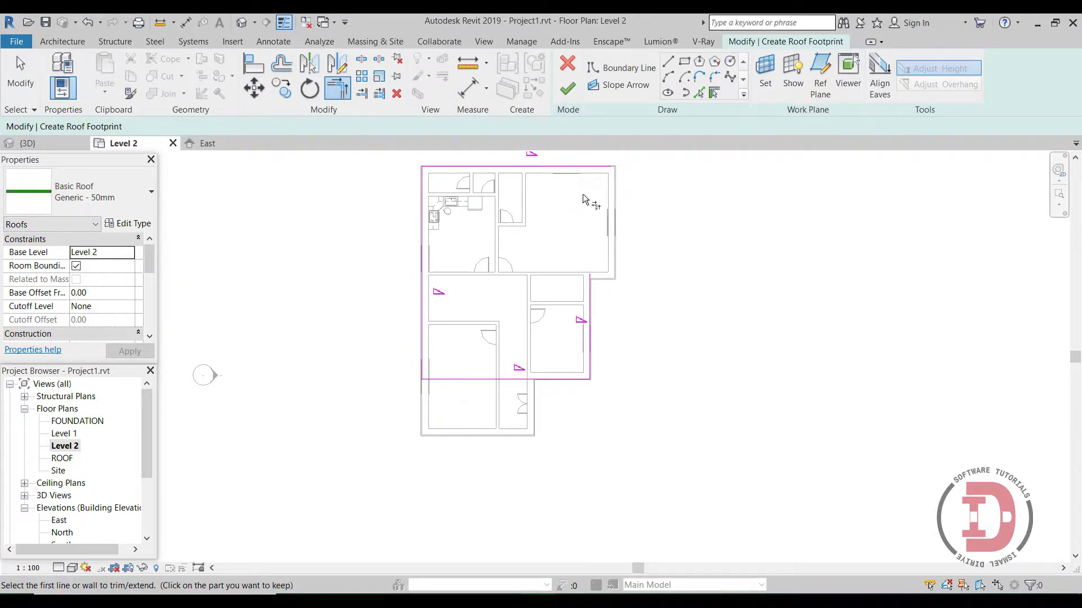
pyautogui.click(538, 168)
pyautogui.click(589, 348)
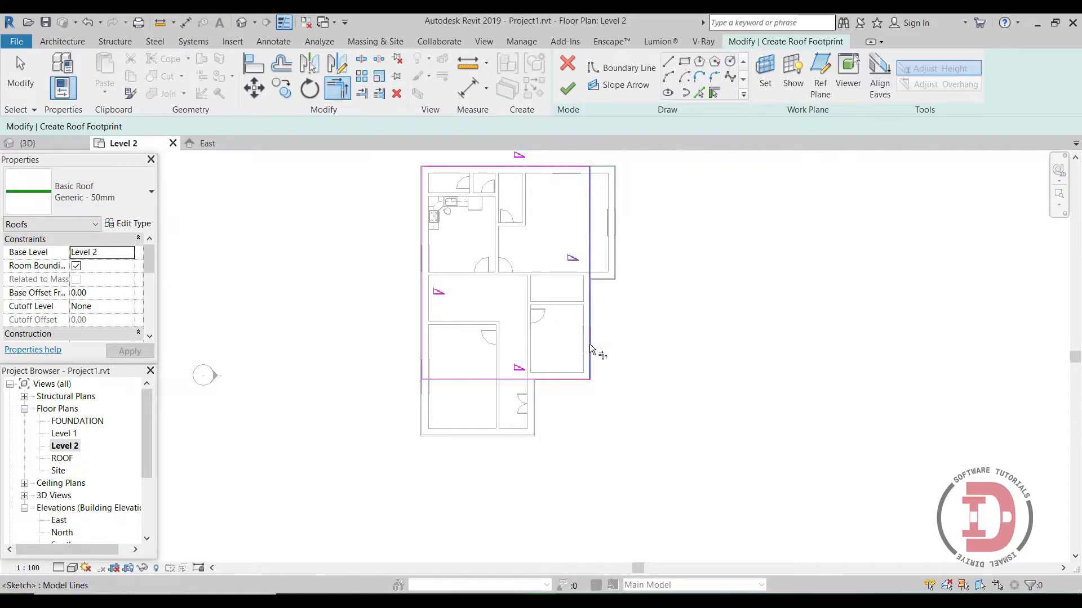
# Finish the footprint to create the main hip roof, check it in 3D, and return to Level 2
pyautogui.click(568, 88)
pyautogui.click(241, 26)
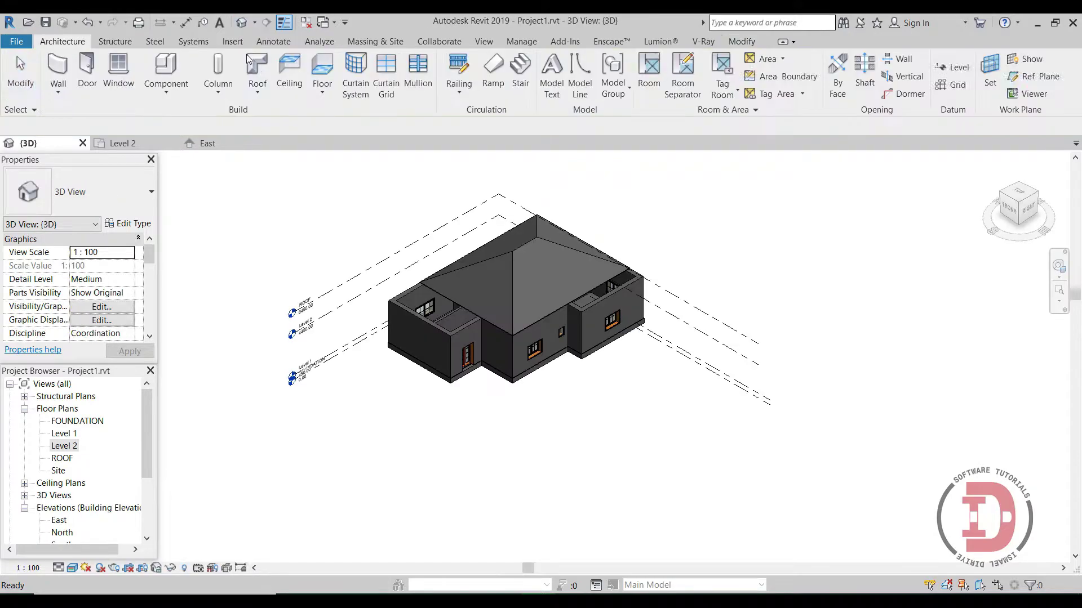
pyautogui.doubleClick(66, 446)
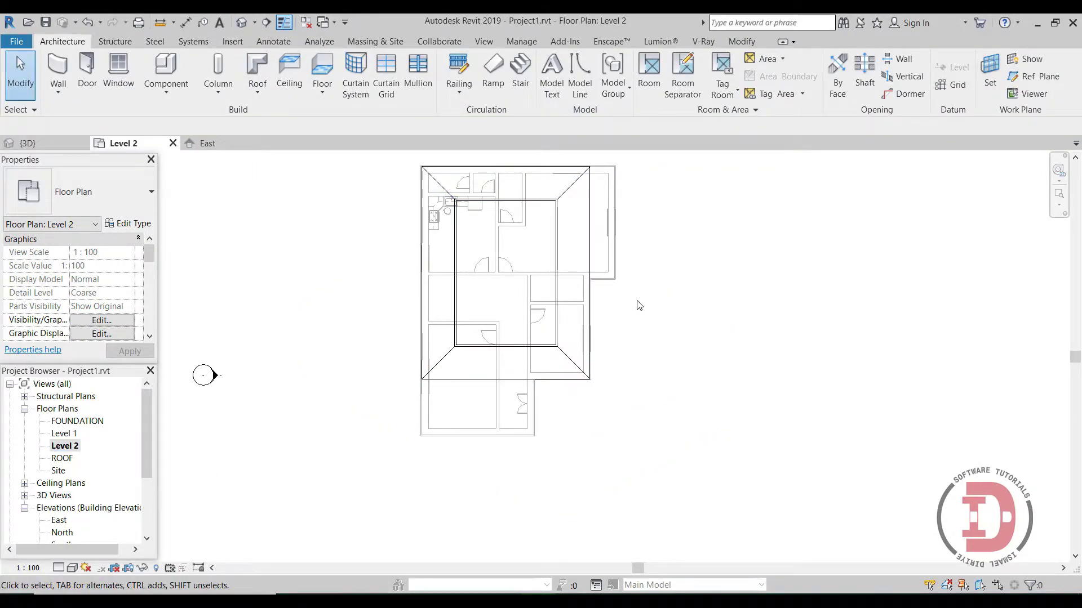
pyautogui.moveTo(637, 302); pyautogui.dragTo(570, 355, button='middle')
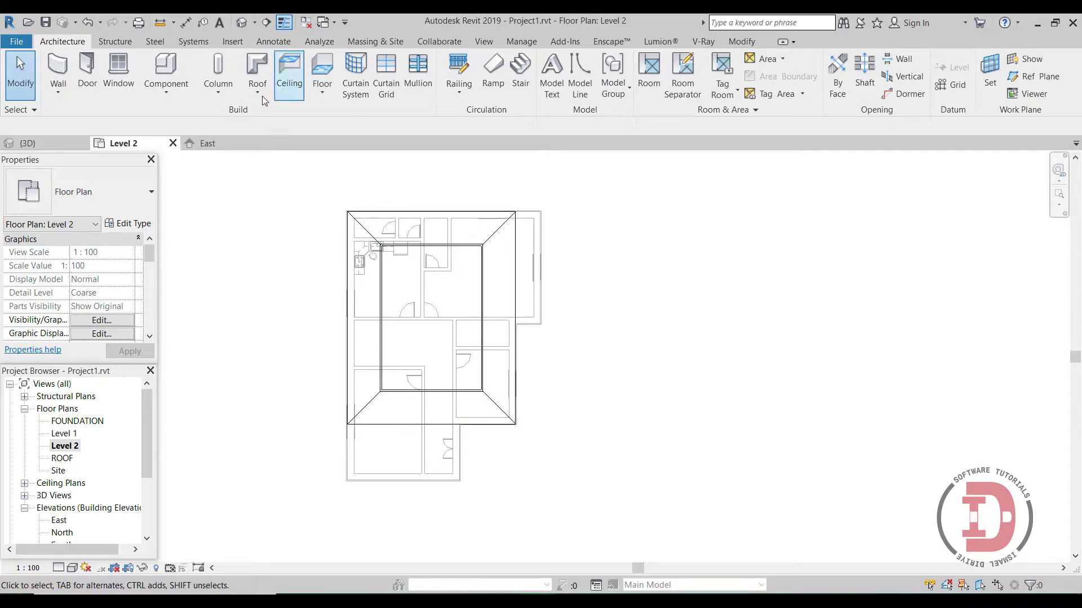
# Start a second roof footprint by picking the right-hand strip's right and top walls
pyautogui.click(252, 71)
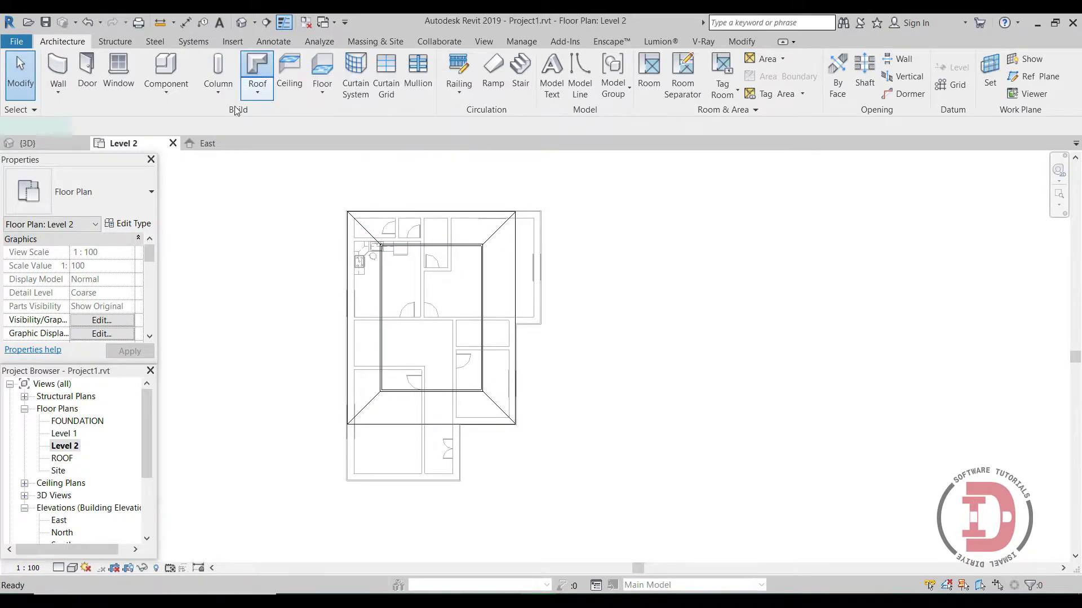
pyautogui.scroll(1, 574, 308)
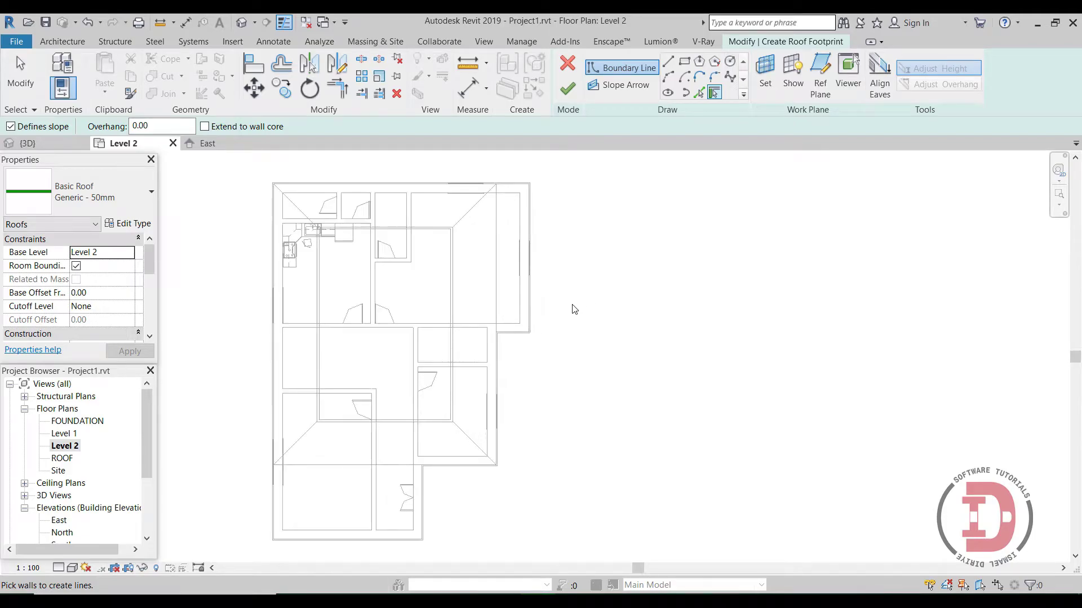
pyautogui.click(531, 286)
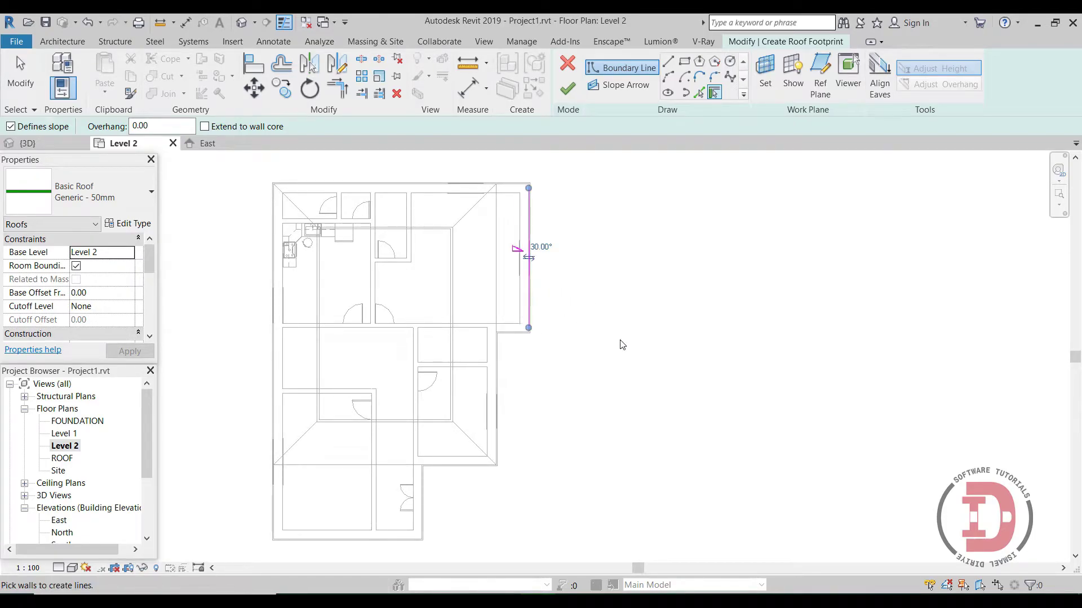
pyautogui.click(511, 189)
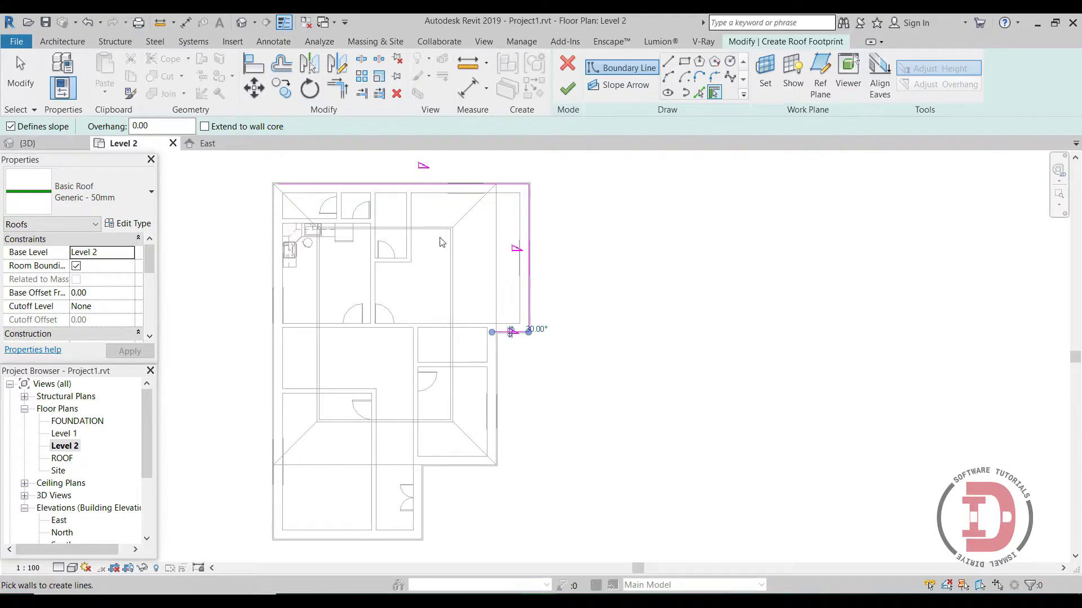
# Draw the inner vertical edge against the main roof and turn off its Defines Slope
pyautogui.click(668, 68)
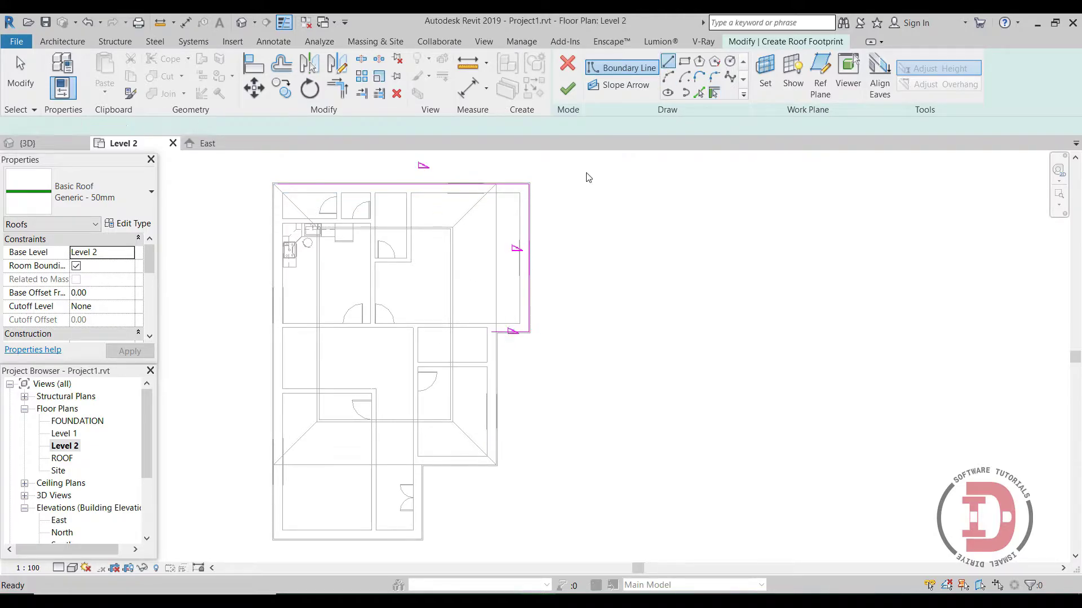
pyautogui.click(498, 334)
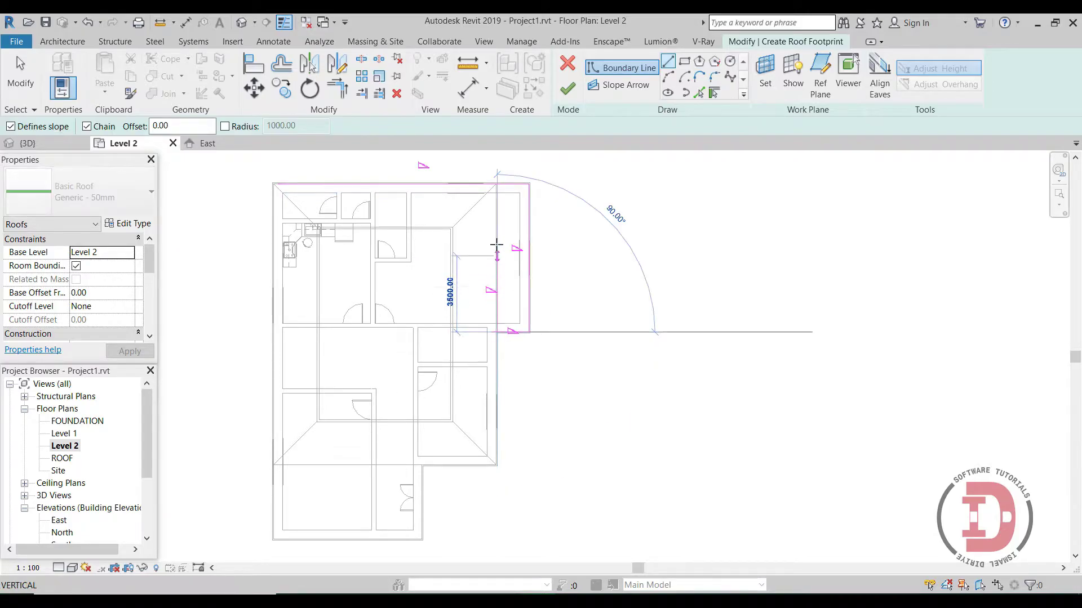
pyautogui.click(496, 194)
pyautogui.press('Escape')
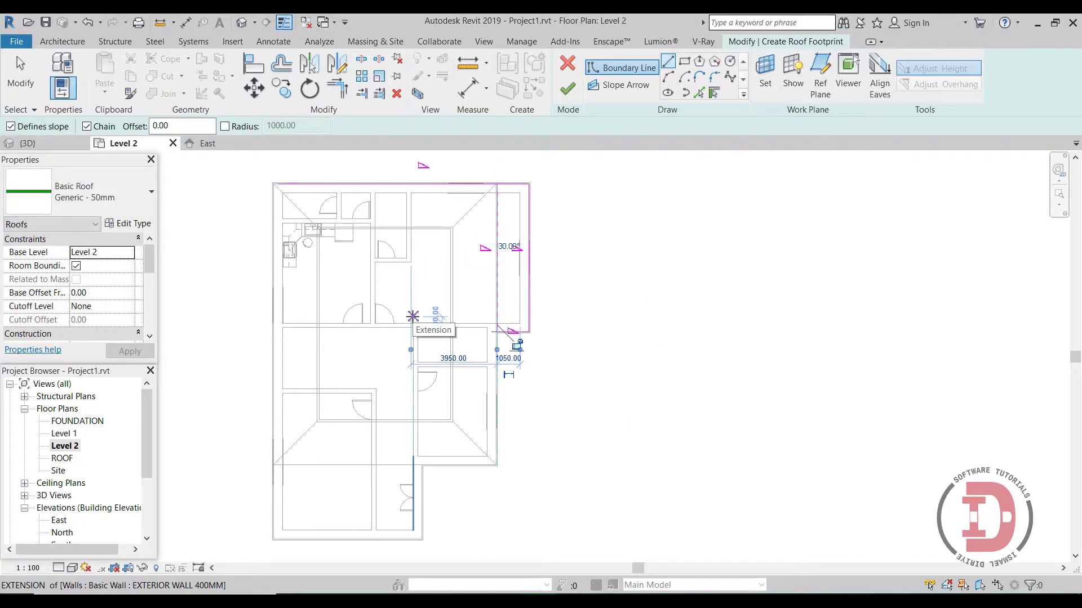
pyautogui.press('Escape')
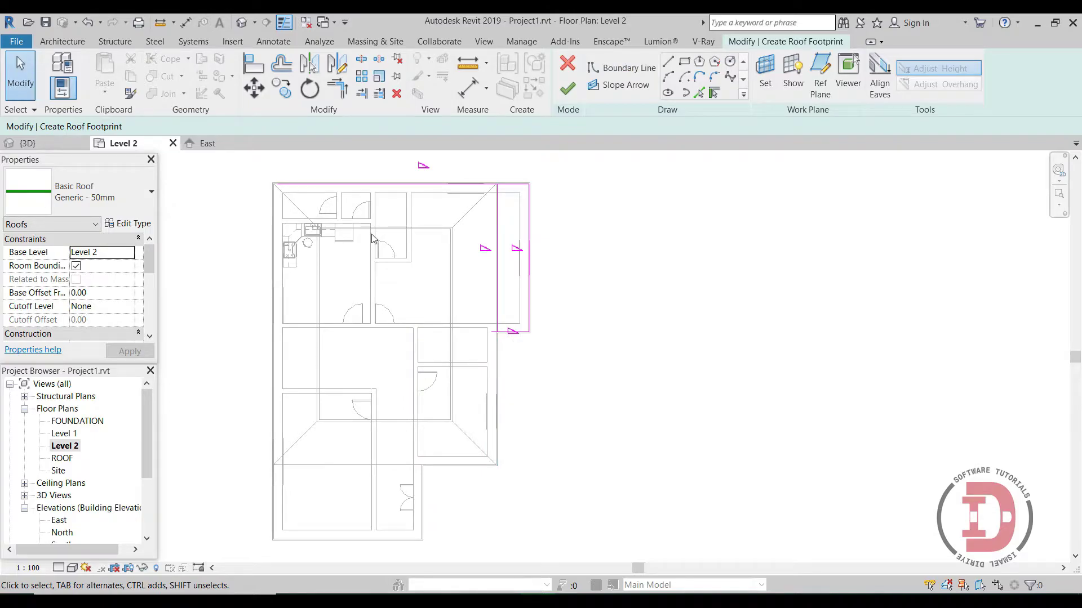
pyautogui.click(497, 236)
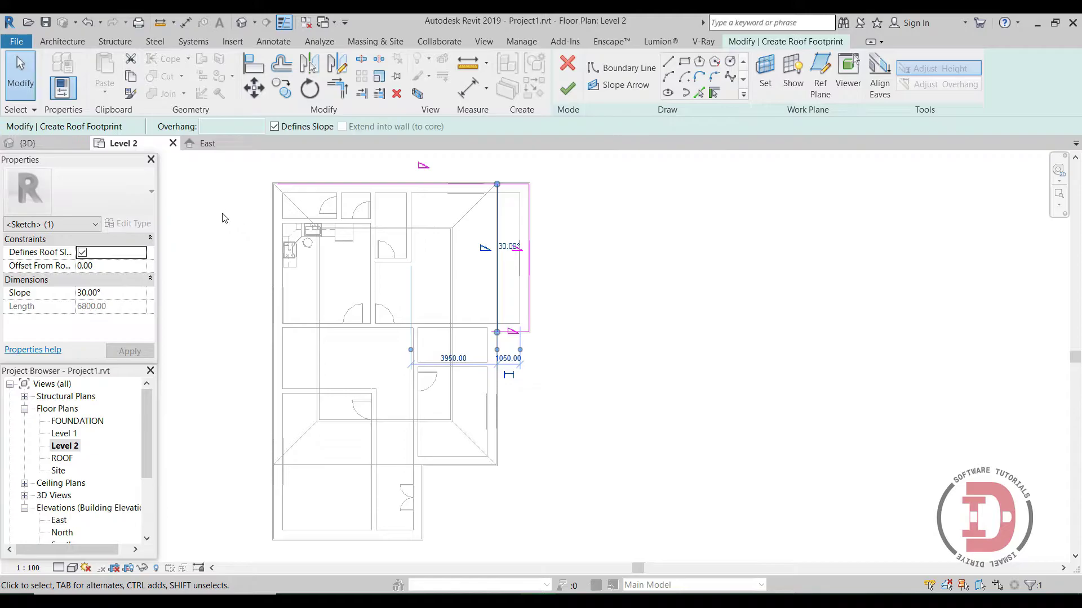
pyautogui.click(274, 126)
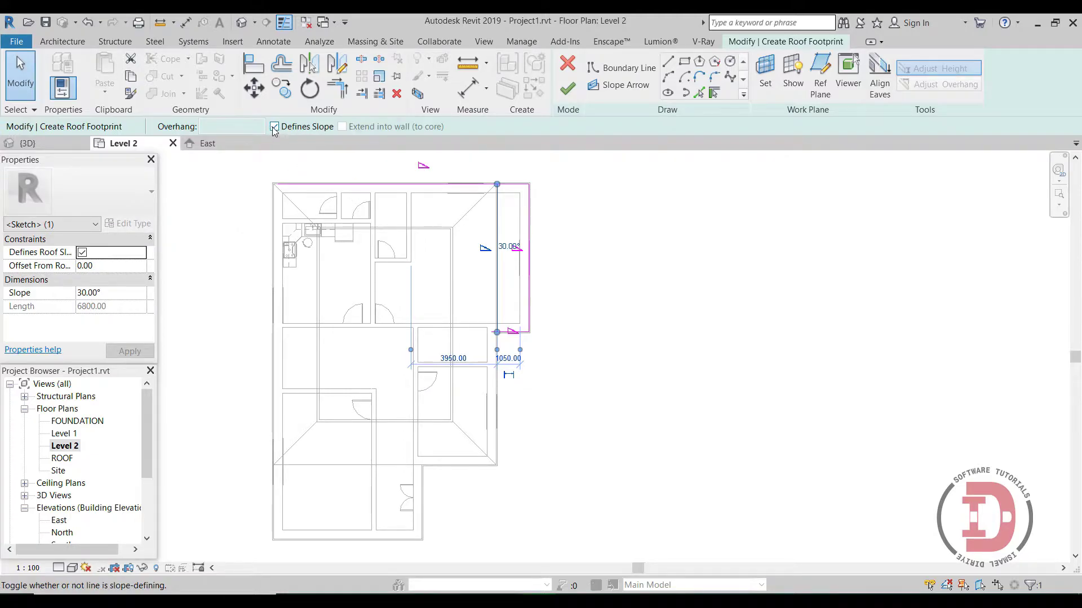
pyautogui.press('Escape')
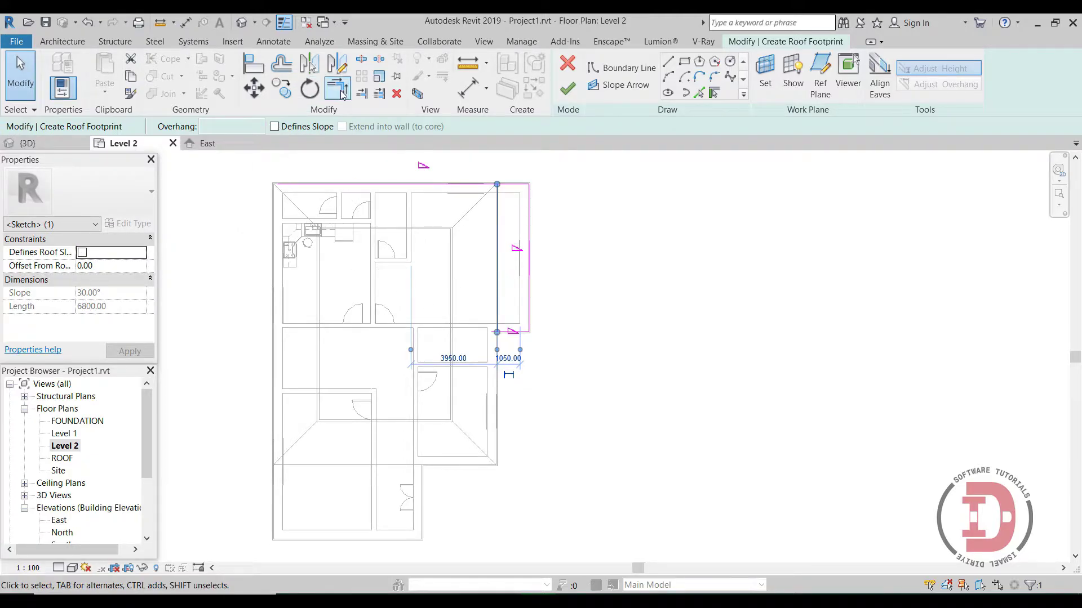
# Add the outer edge, trim the lines into a corner, and finish the wing roof
pyautogui.click(498, 201)
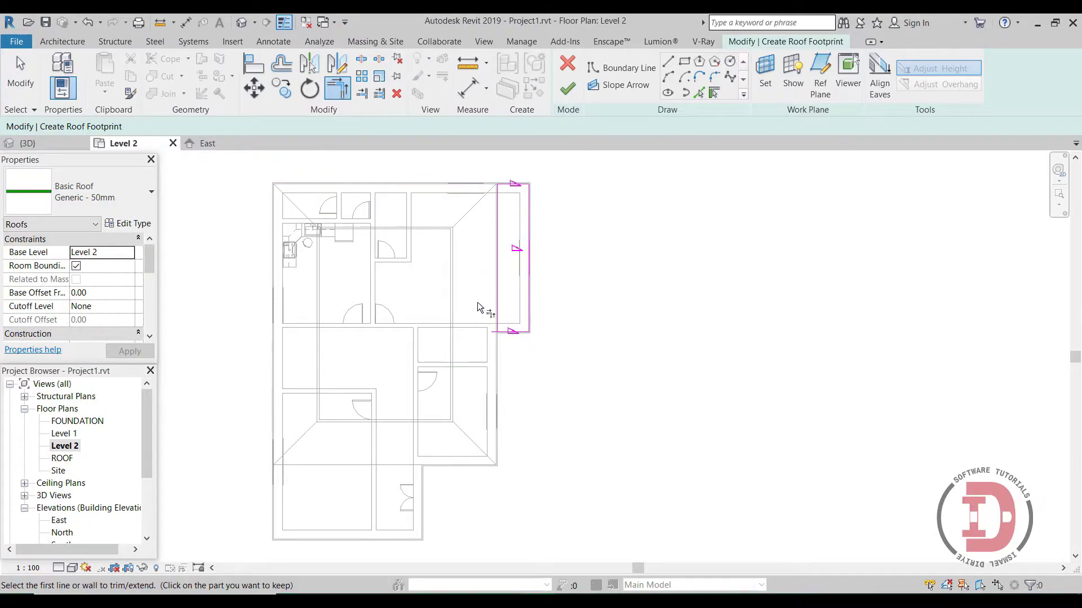
pyautogui.click(506, 331)
pyautogui.press('t')
pyautogui.press('r')
pyautogui.click(568, 88)
# In 3D, join the small roof's edge onto the main roof face
pyautogui.click(27, 143)
pyautogui.moveTo(508, 441)
pyautogui.keyDown('shift'); pyautogui.mouseDown(button='middle')
pyautogui.moveTo(404, 454)
pyautogui.moveTo(381, 444)
pyautogui.mouseUp(button='middle'); pyautogui.keyUp('shift')
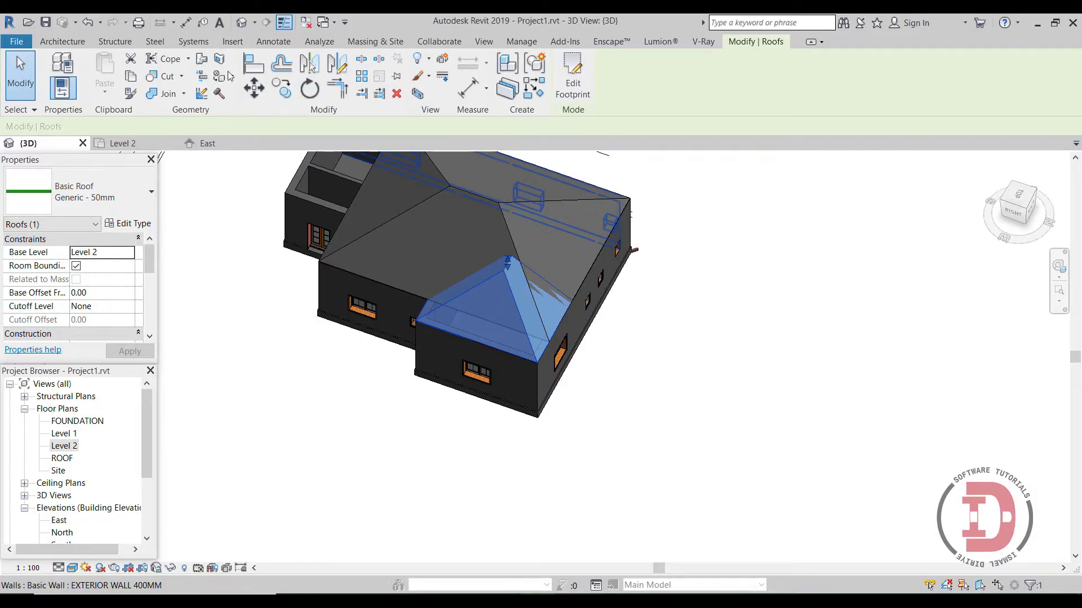
pyautogui.click(202, 58)
pyautogui.scroll(4, 514, 246)
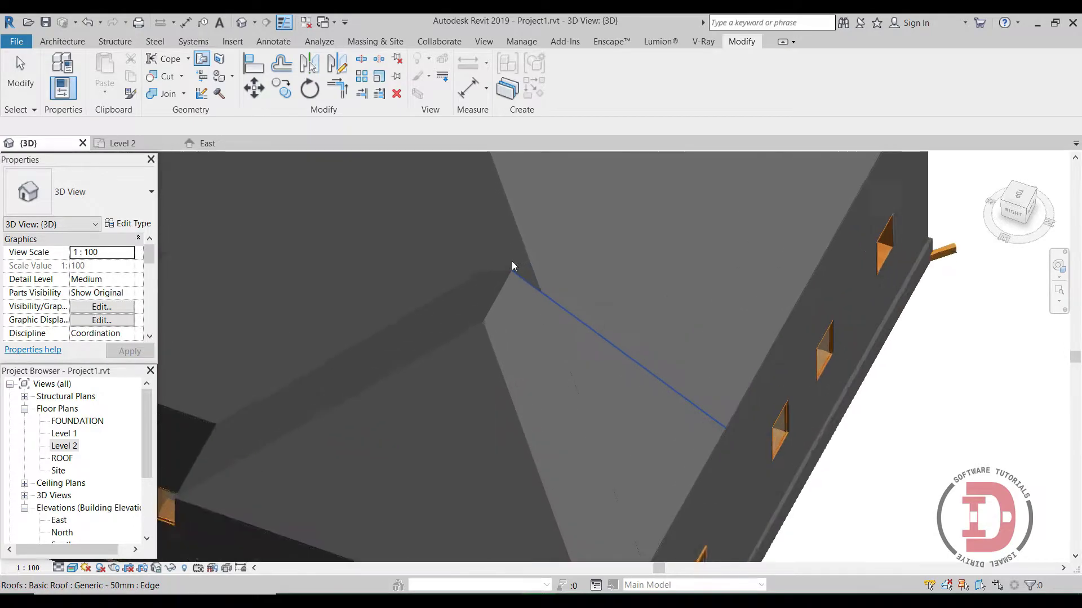
pyautogui.scroll(2, 511, 262)
pyautogui.click(513, 273)
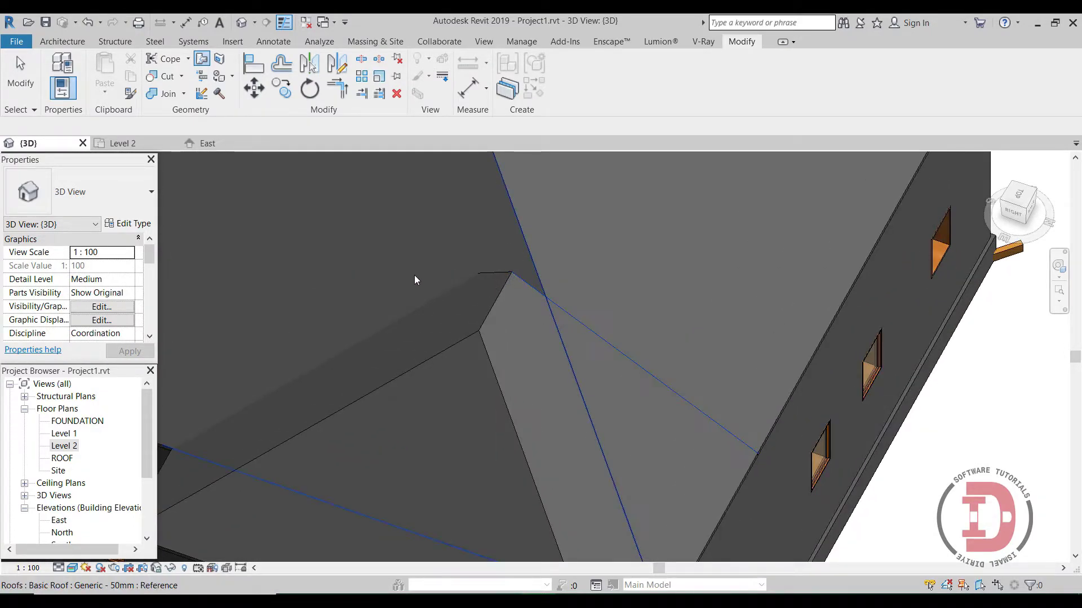
pyautogui.click(513, 205)
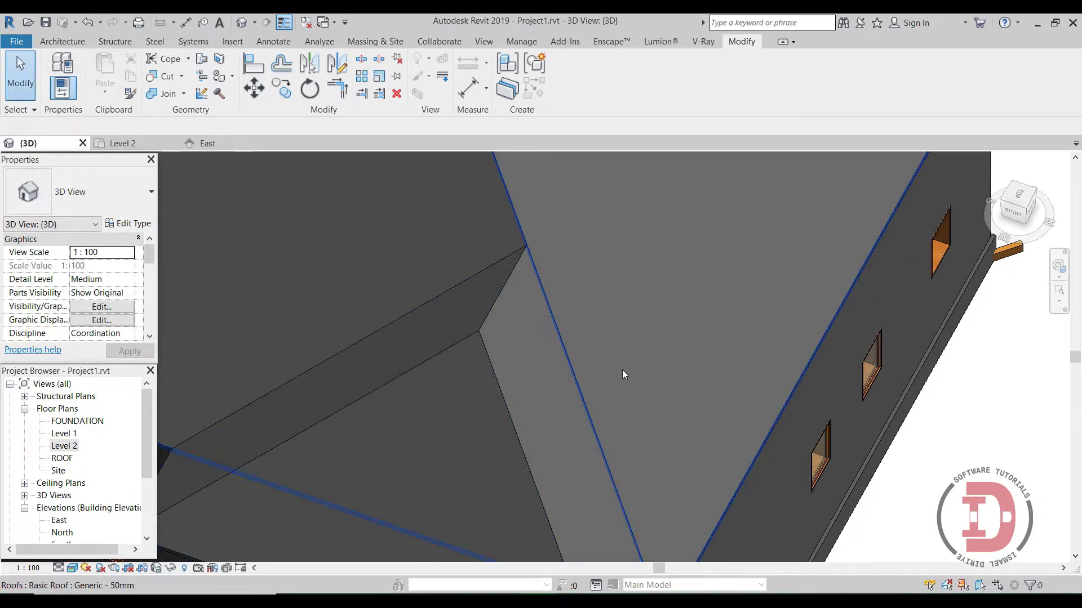
# Orbit to check the roof junction from the front, then return to Level 2
pyautogui.scroll(-4, 623, 375)
pyautogui.scroll(-2, 564, 422)
pyautogui.keyDown('shift'); pyautogui.moveTo(498, 472); pyautogui.dragTo(628, 487, button='middle'); pyautogui.keyUp('shift')
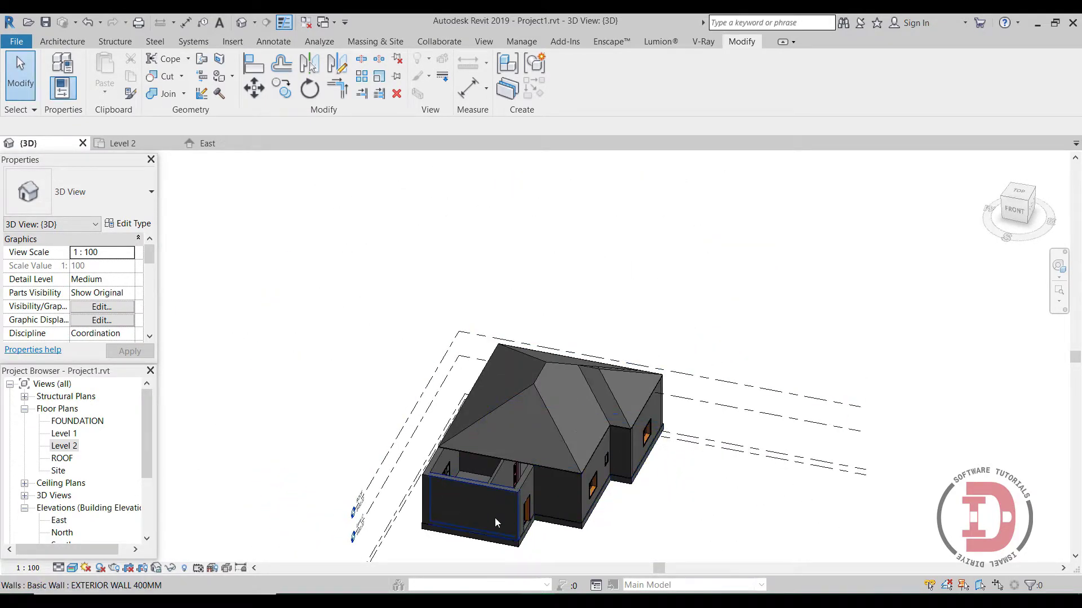
pyautogui.scroll(1, 495, 518)
pyautogui.doubleClick(64, 446)
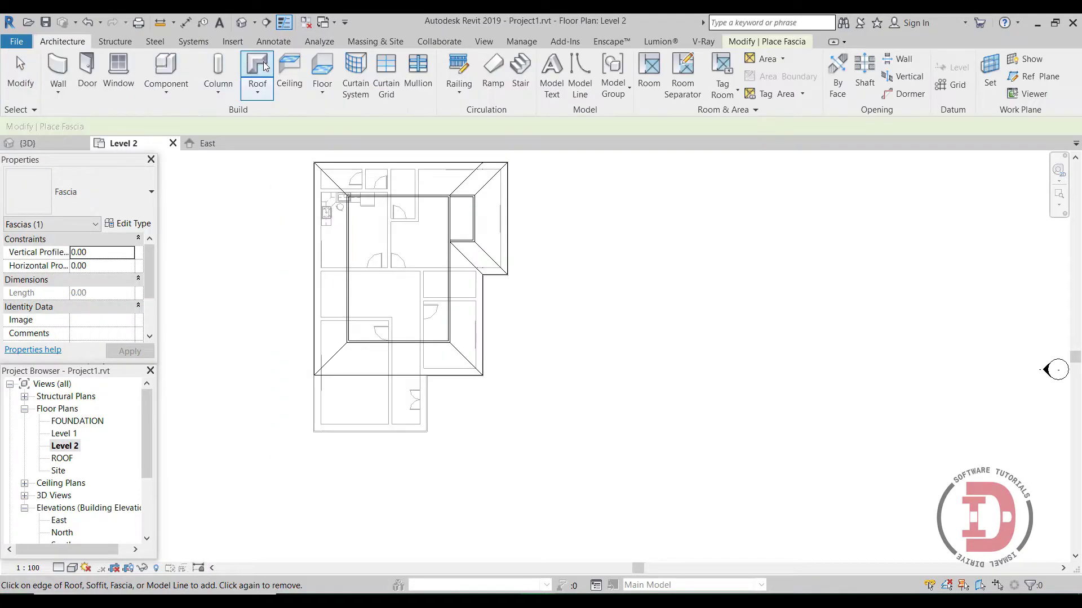
# Start a third roof footprint by picking the lower-left wing's bottom, left and right walls
pyautogui.click(257, 70)
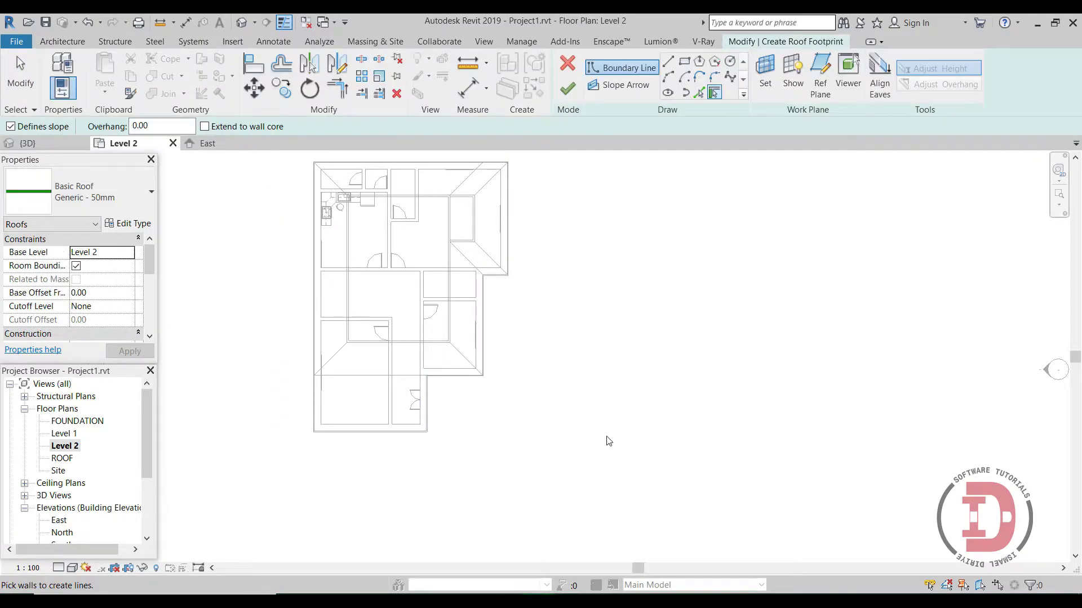
pyautogui.scroll(3, 428, 506)
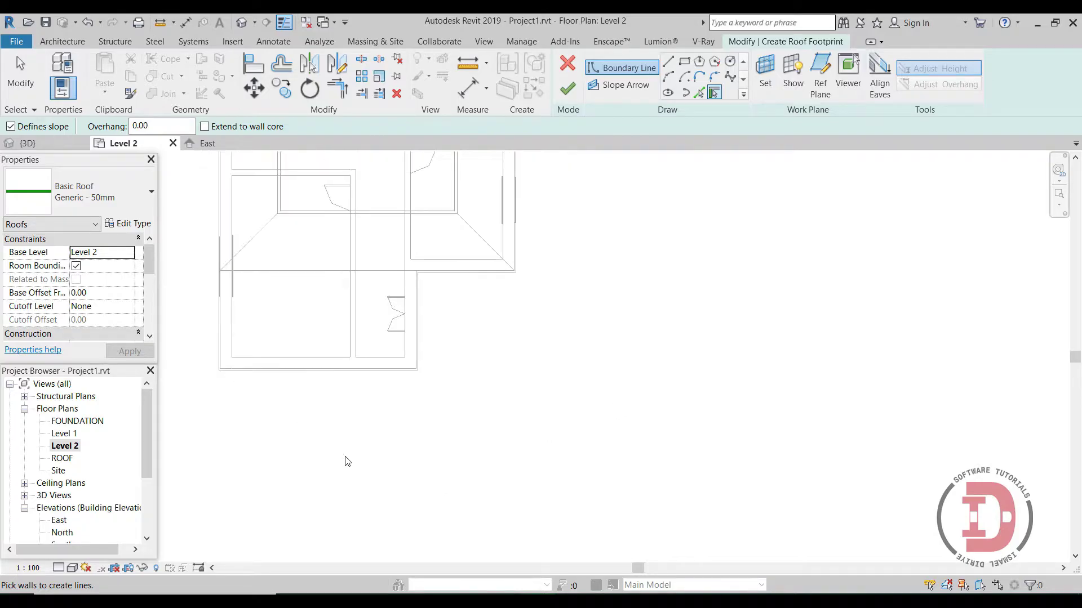
pyautogui.moveTo(345, 459); pyautogui.dragTo(471, 495, button='middle')
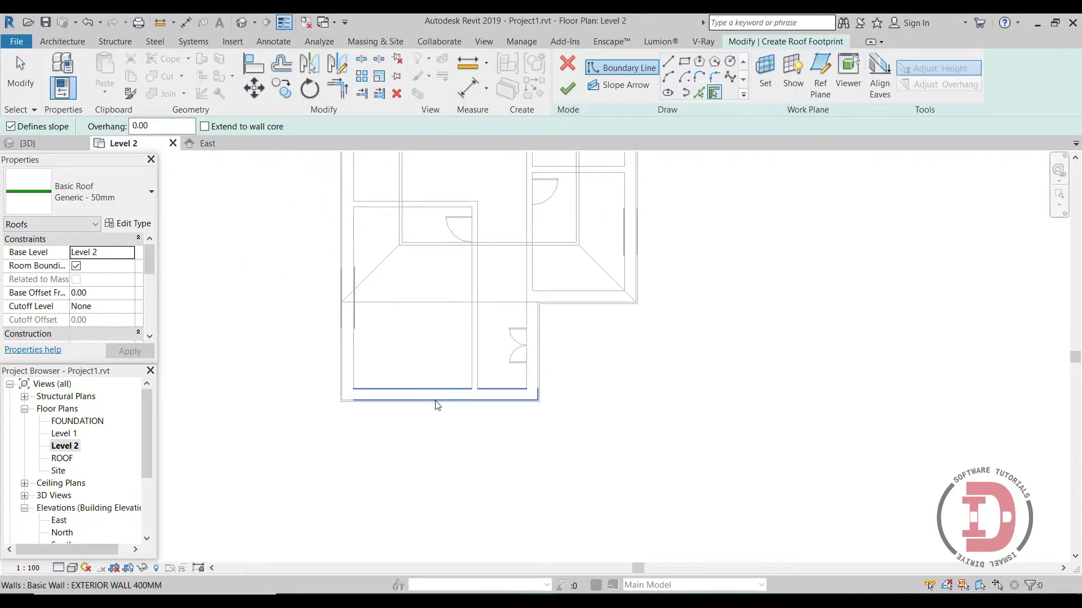
pyautogui.click(437, 405)
pyautogui.click(356, 393)
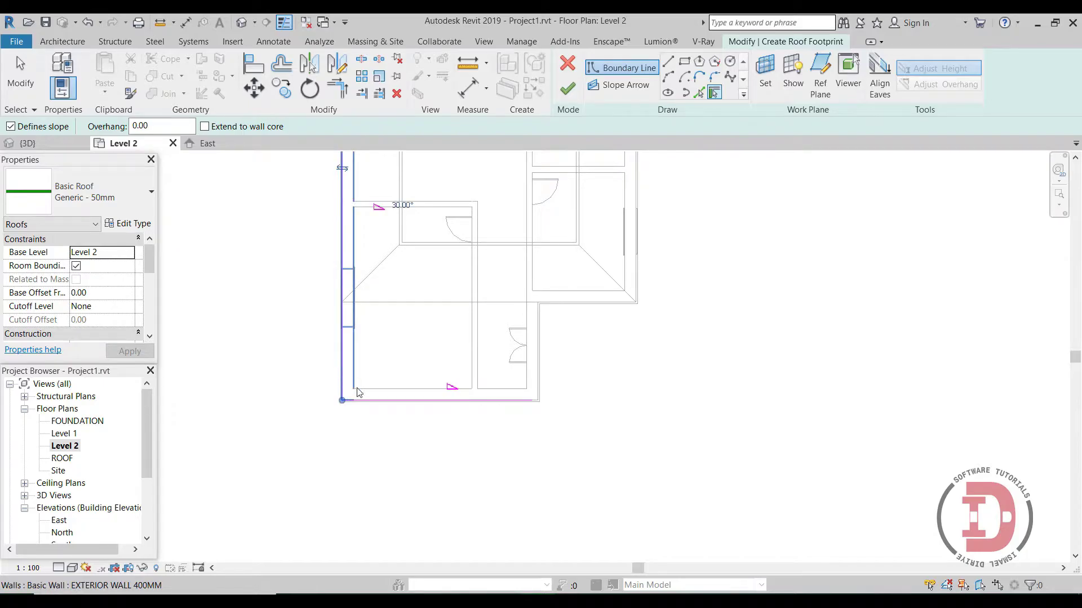
pyautogui.click(538, 370)
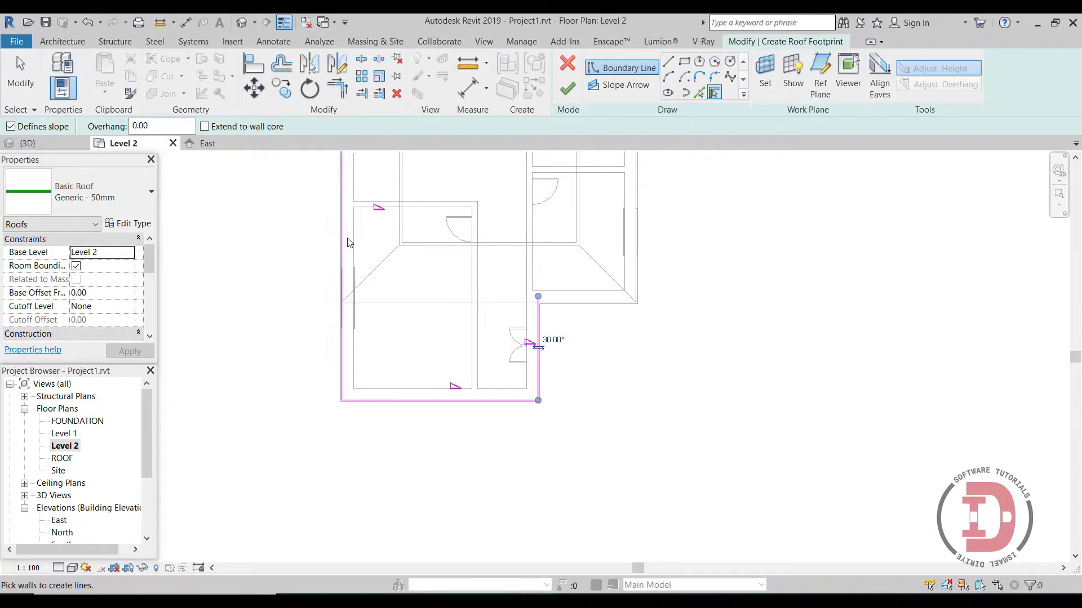
pyautogui.click(21, 74)
# Extend the right edge upward to 4500 and draw the top edge across past the left wall
pyautogui.click(539, 326)
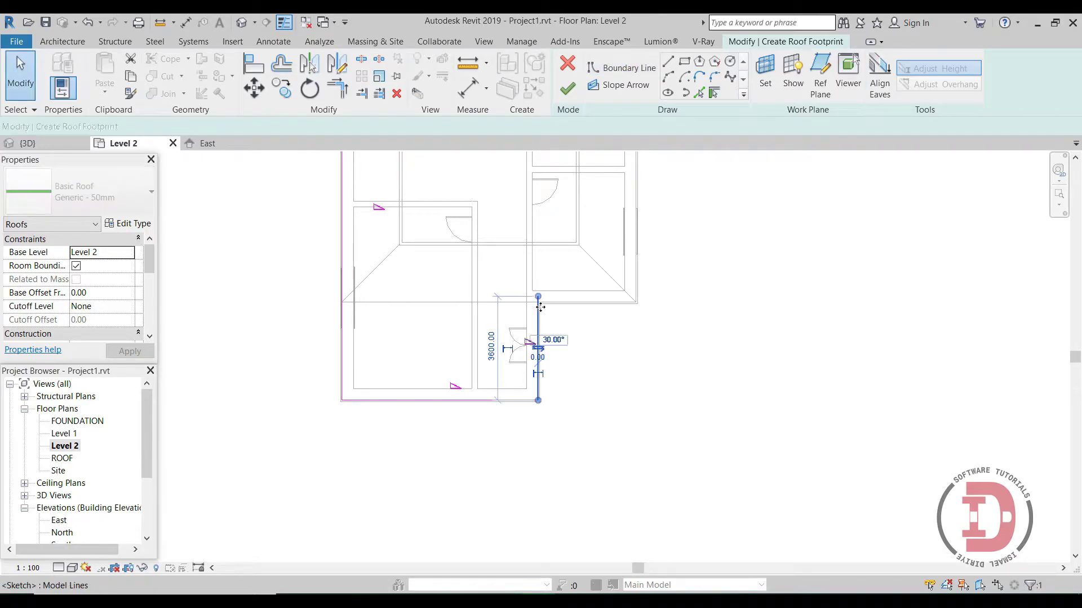
pyautogui.moveTo(538, 297); pyautogui.dragTo(538, 272)
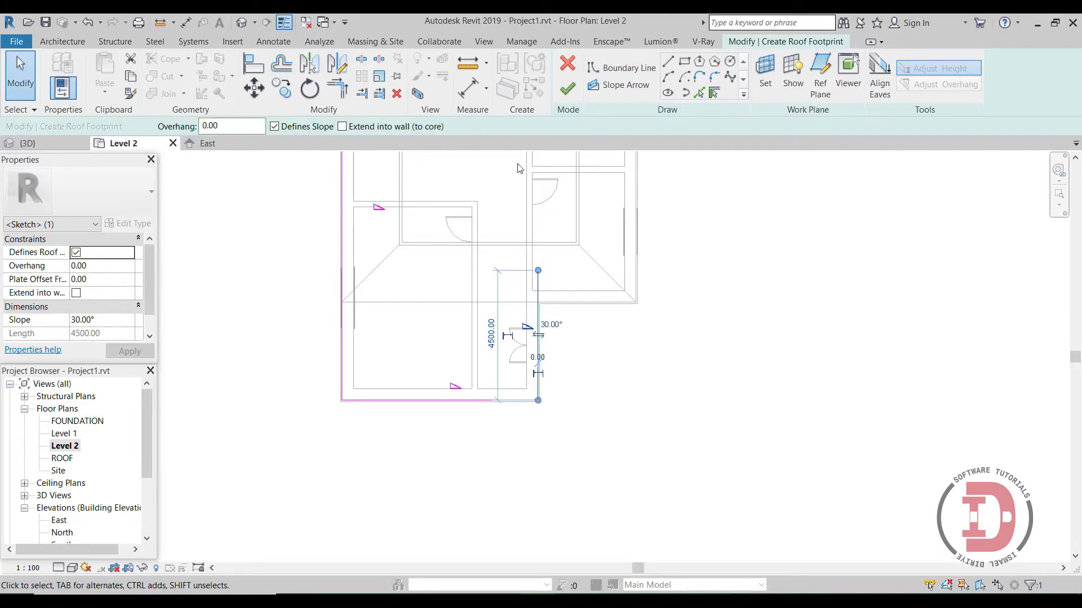
pyautogui.click(625, 68)
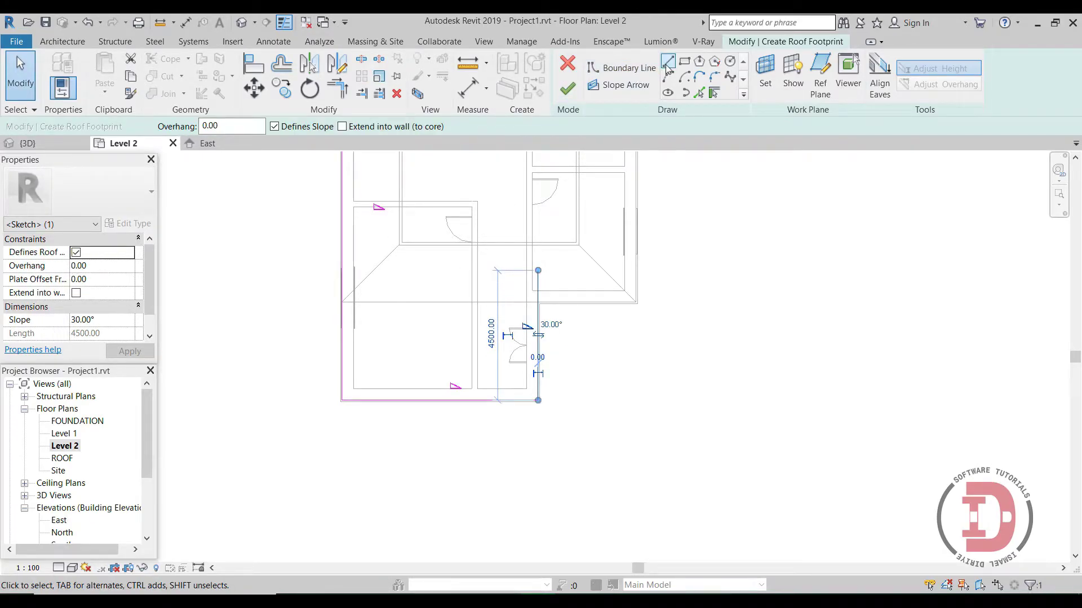
pyautogui.click(538, 272)
pyautogui.click(318, 273)
pyautogui.rightClick(247, 281)
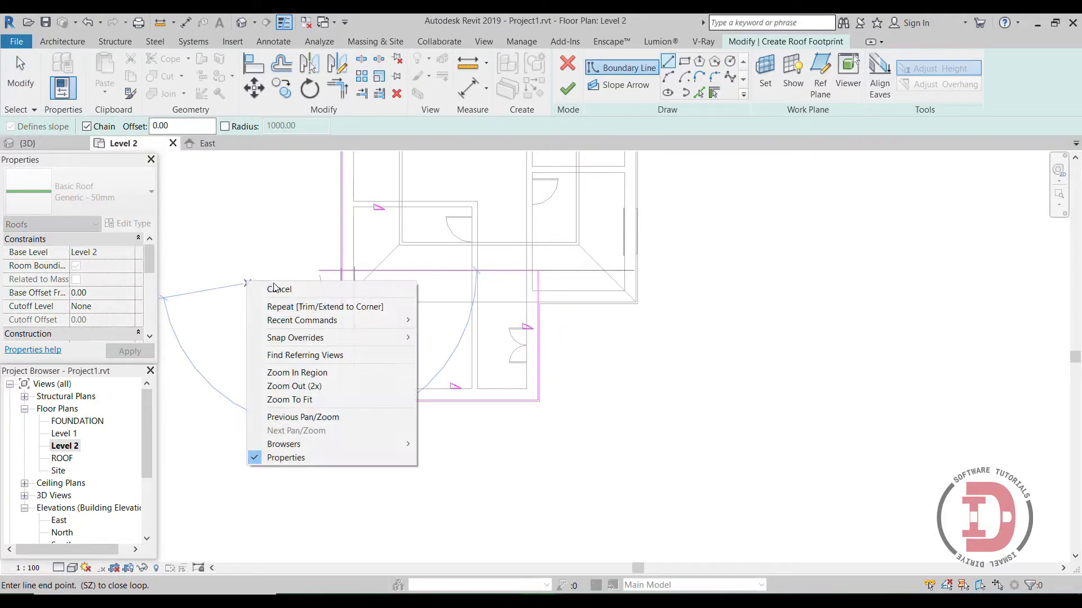
pyautogui.click(265, 287)
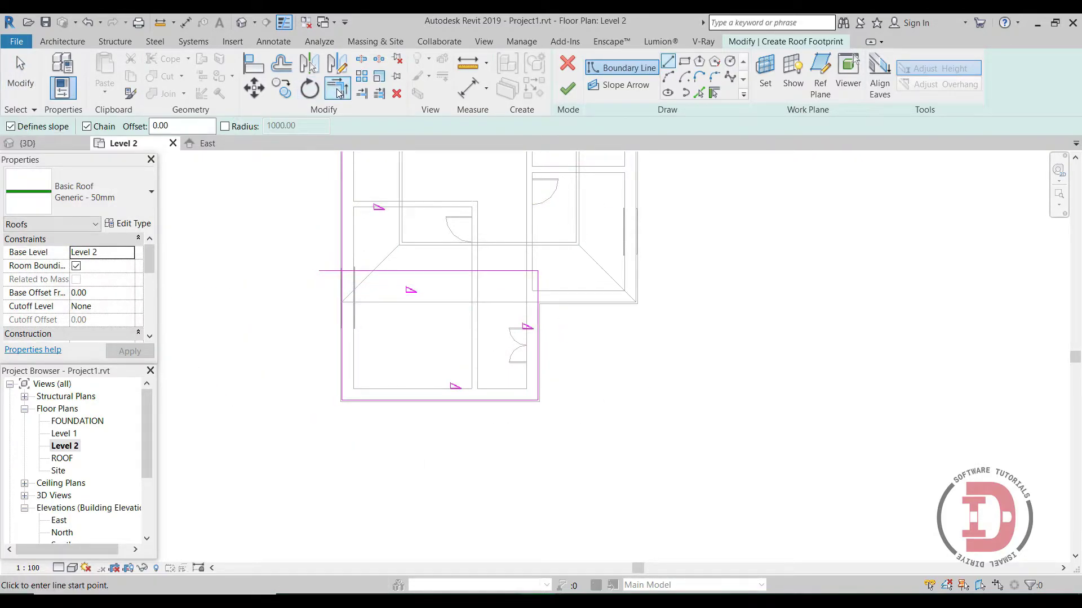
# Trim the top and left edges into a corner, make the top edge non-sloping, and finish the roof
pyautogui.press('Escape')
pyautogui.click(374, 271)
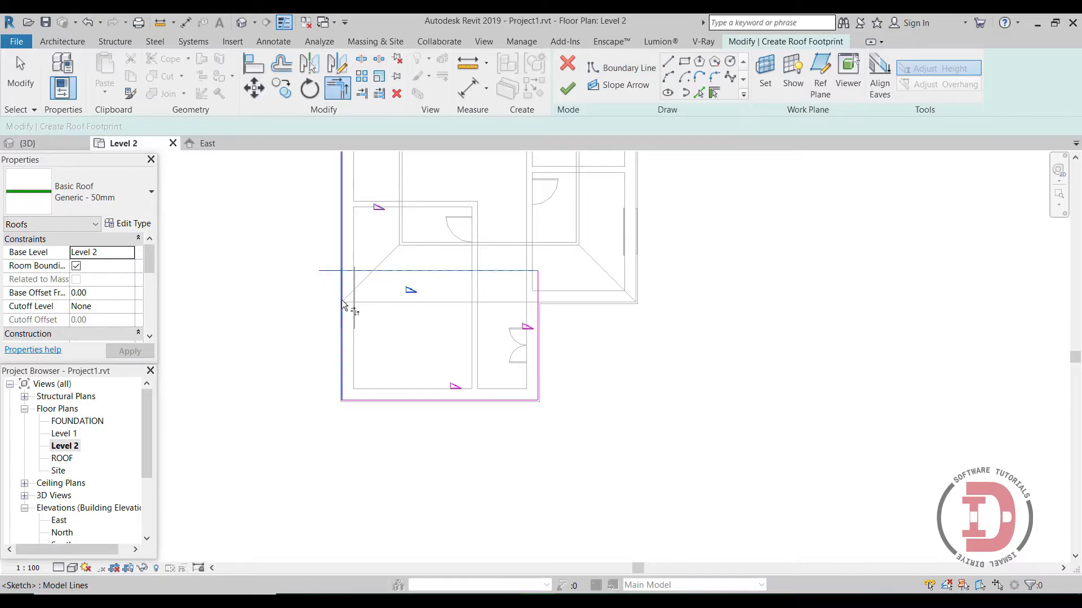
pyautogui.click(342, 309)
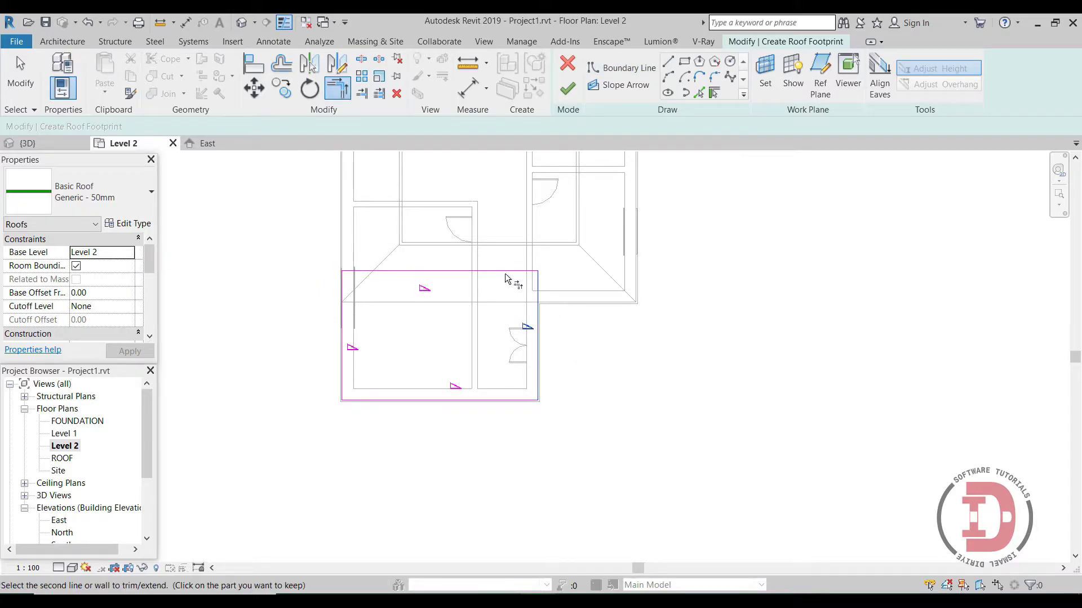
pyautogui.press('Escape')
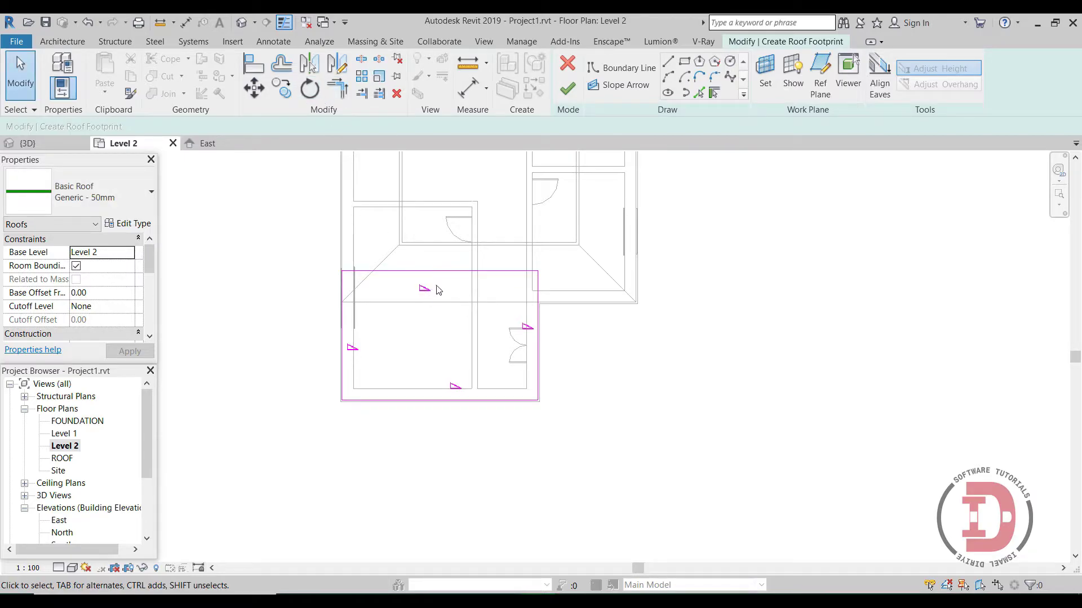
pyautogui.click(411, 283)
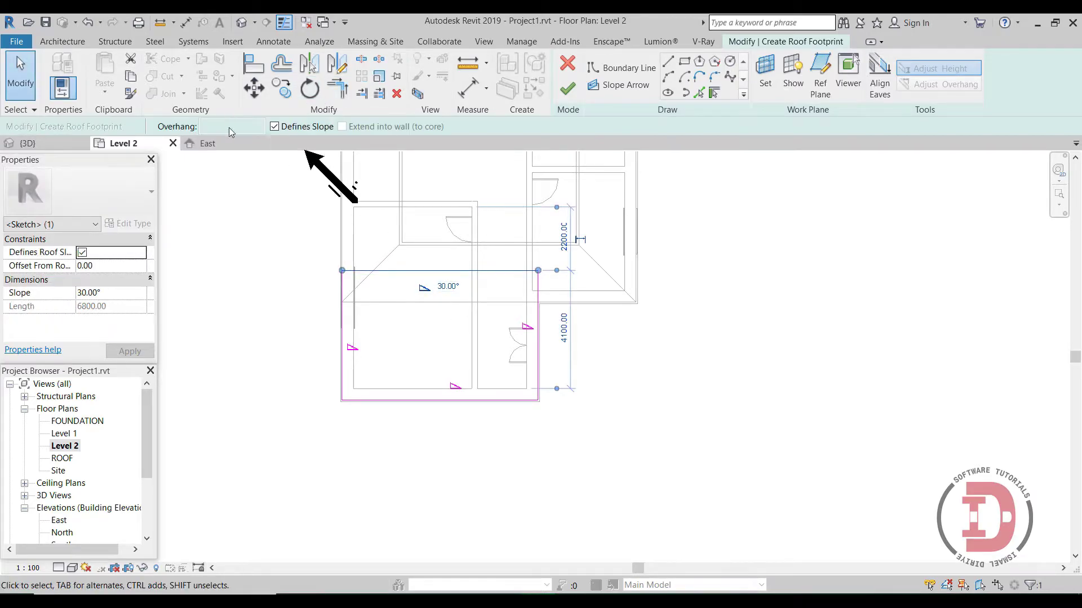
pyautogui.click(568, 89)
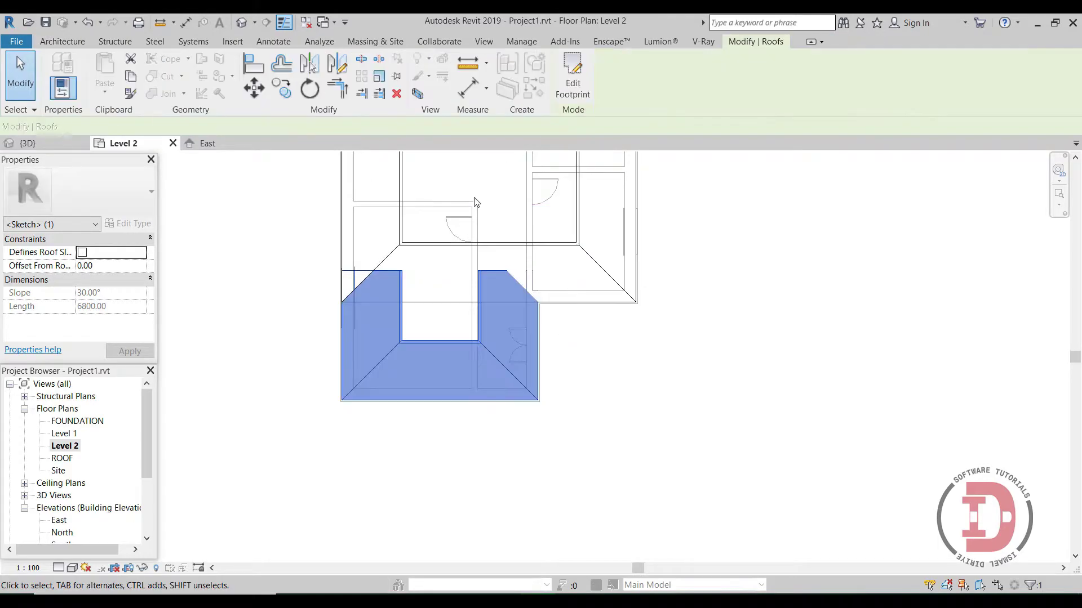
pyautogui.click(241, 23)
# Join the lower-left wing roof's edge onto the upper roof's face in 3D
pyautogui.scroll(3, 505, 438)
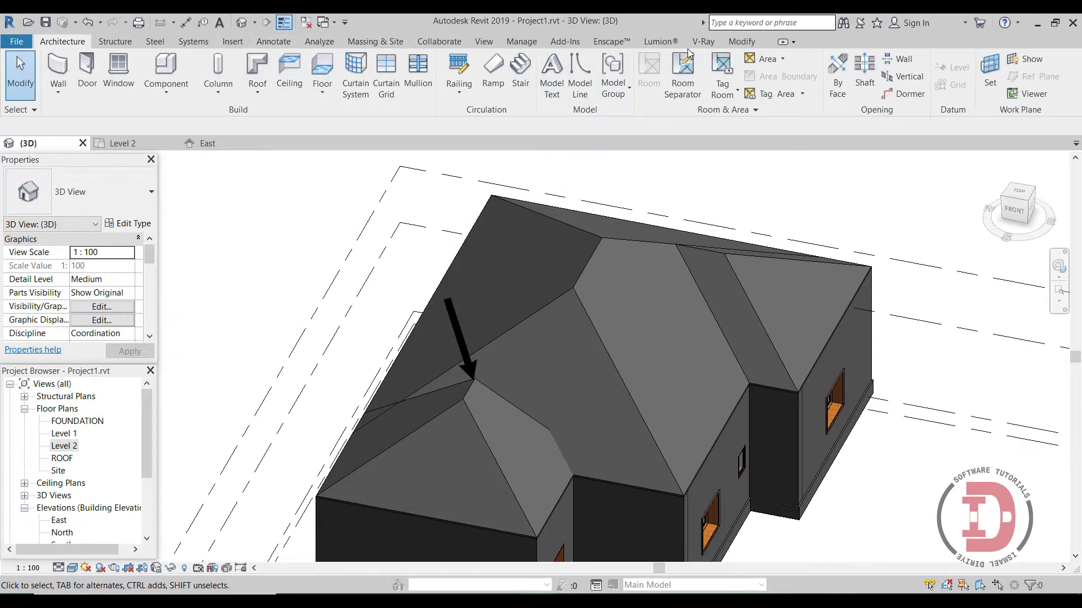
pyautogui.click(742, 41)
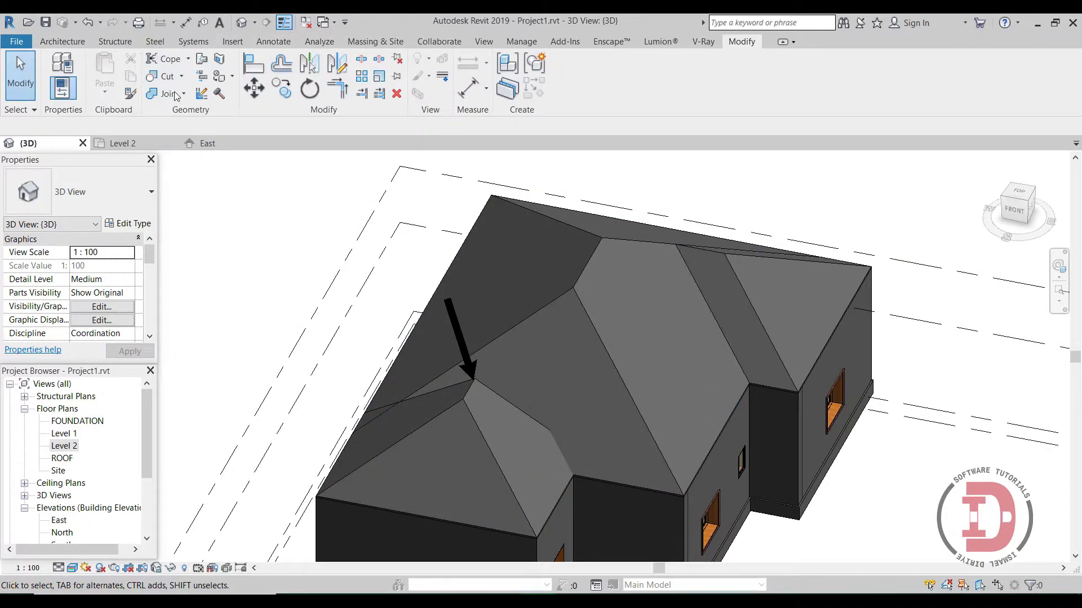
pyautogui.click(202, 60)
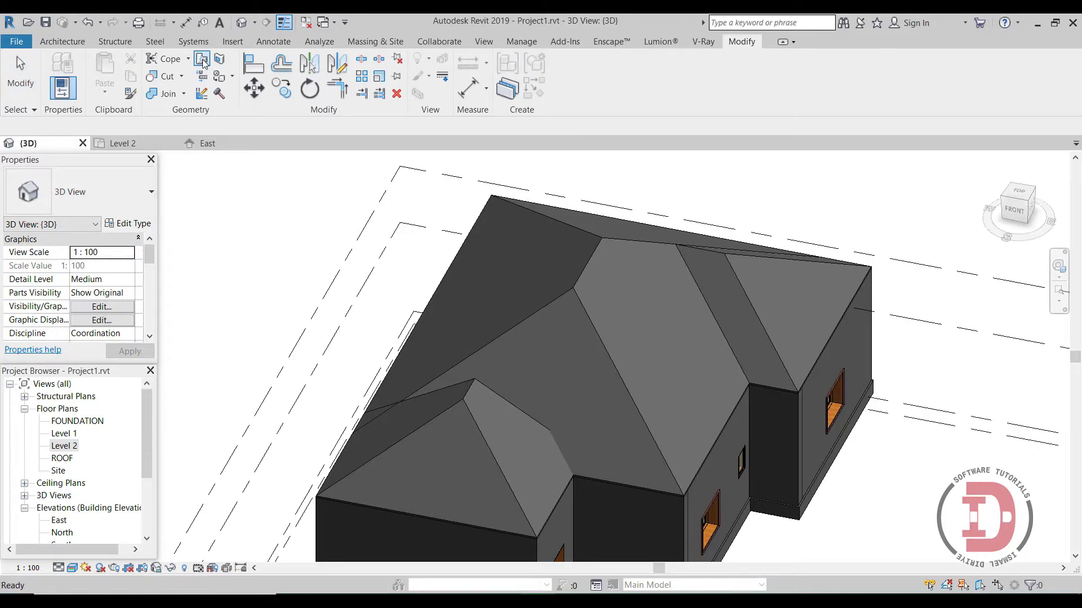
pyautogui.scroll(2, 469, 319)
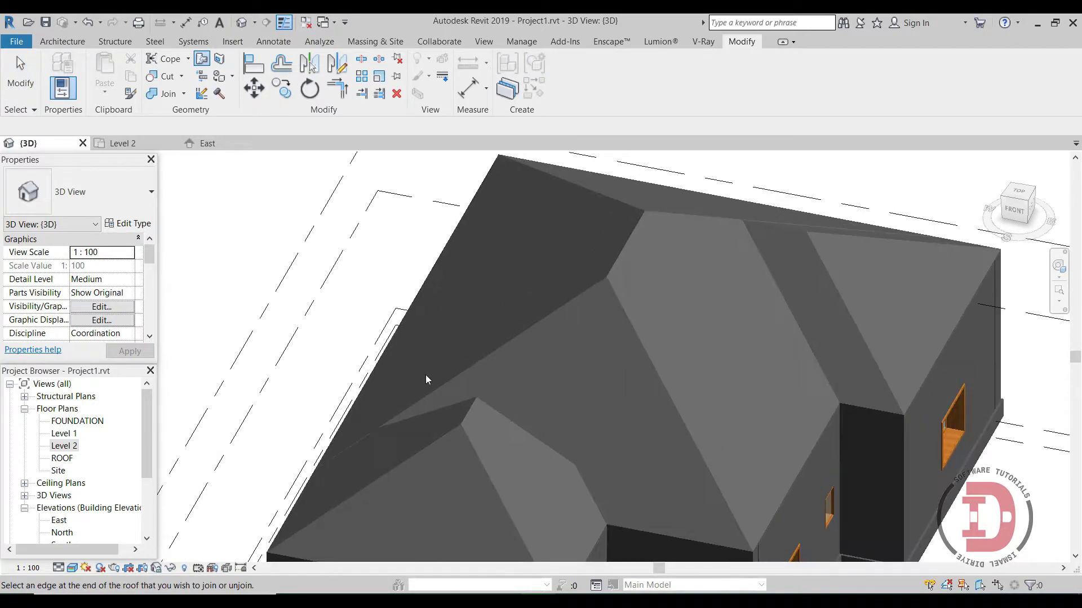
pyautogui.click(483, 408)
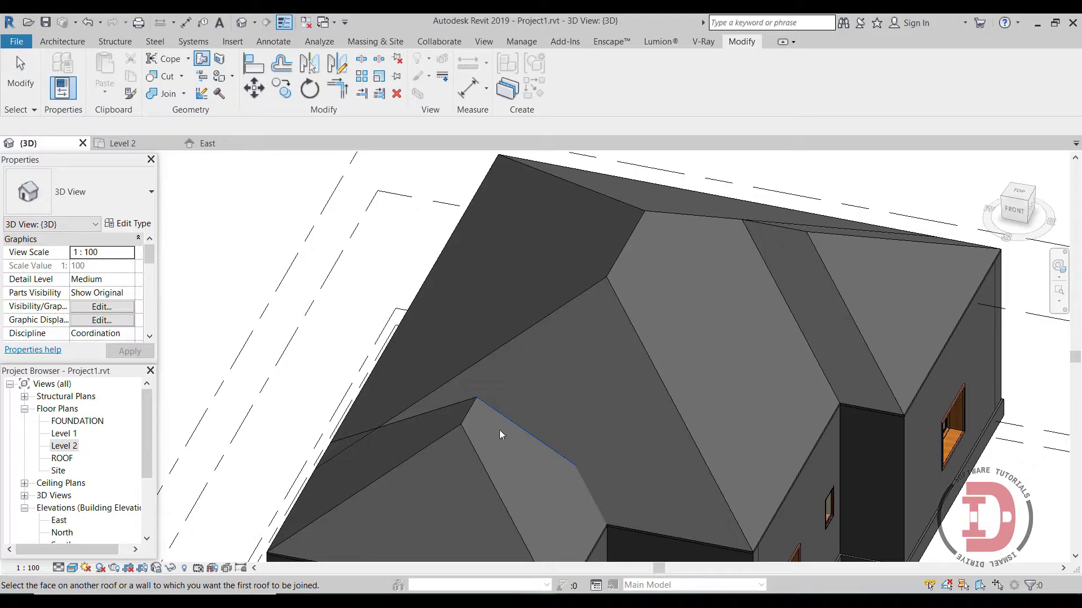
pyautogui.click(568, 309)
pyautogui.press('Escape')
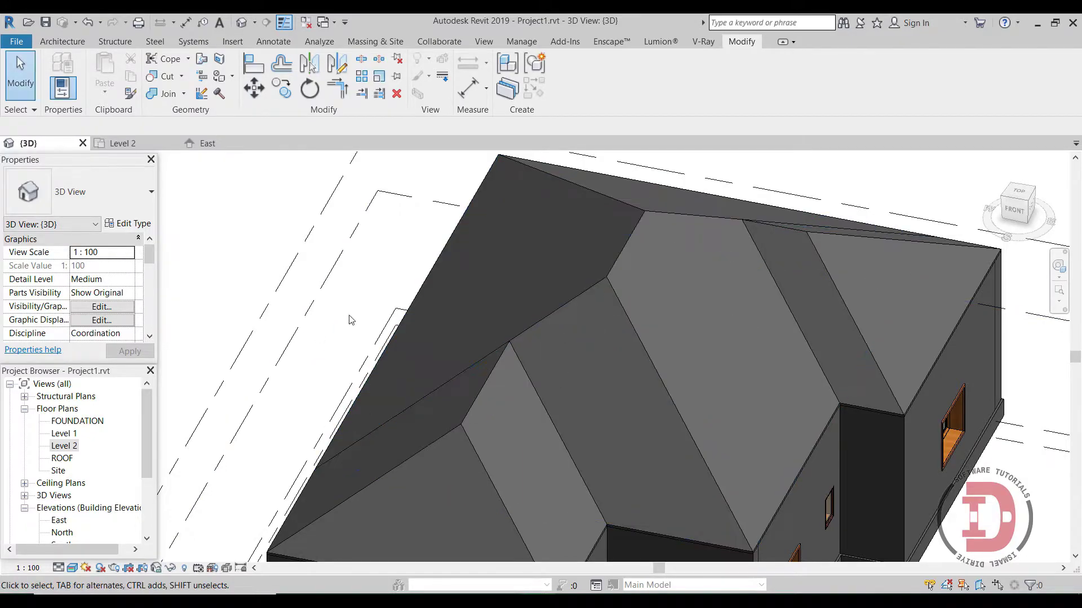
pyautogui.scroll(-3, 562, 366)
pyautogui.scroll(-2, 719, 442)
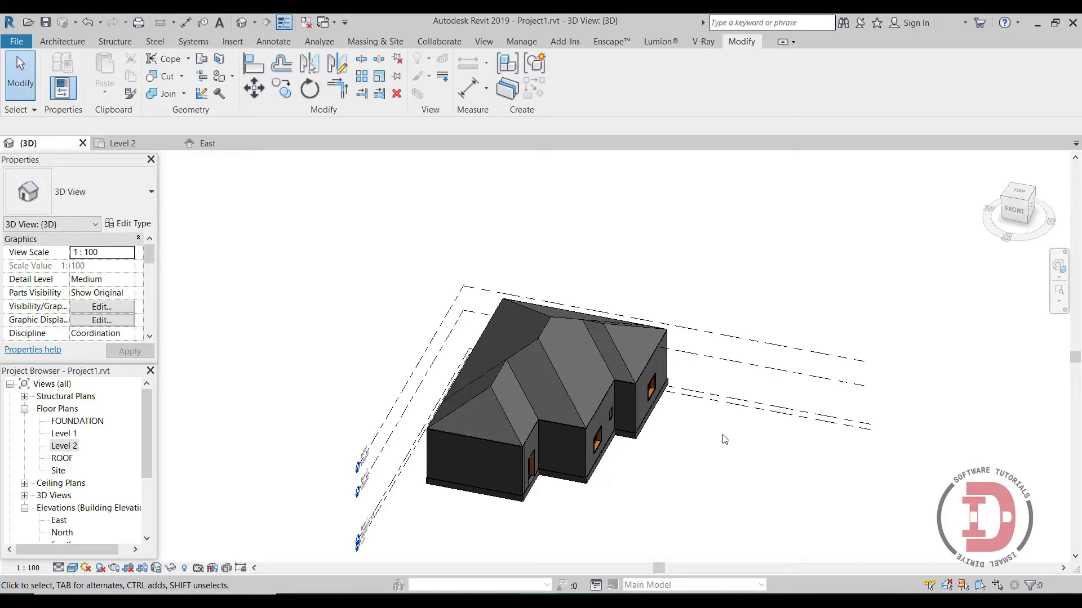
# Set the Generic - 50mm roof type's structure layer to 12 thick and browse for its material
pyautogui.click(542, 356)
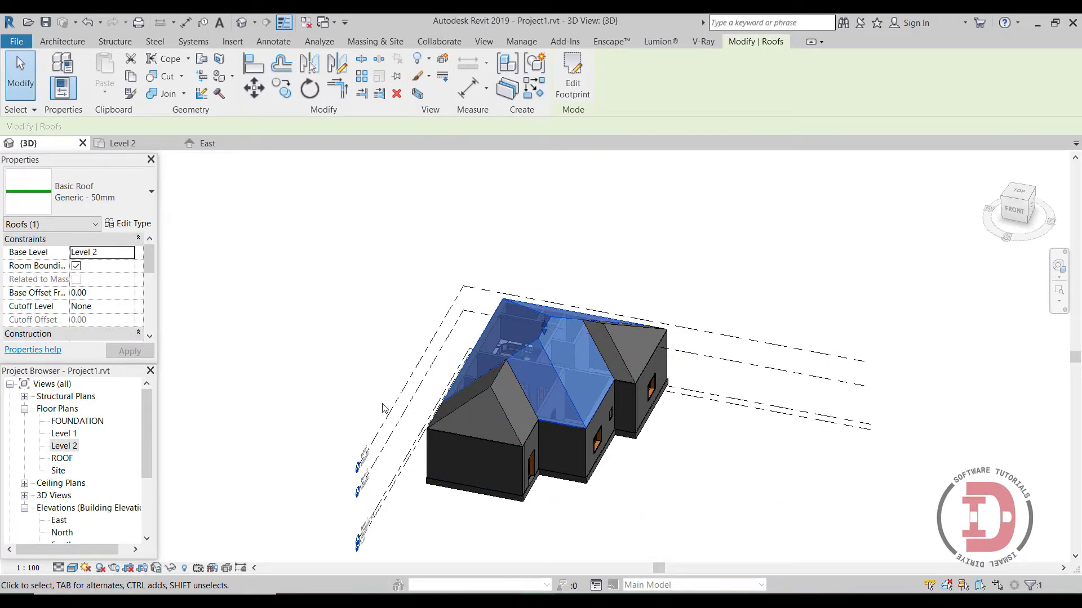
pyautogui.click(128, 224)
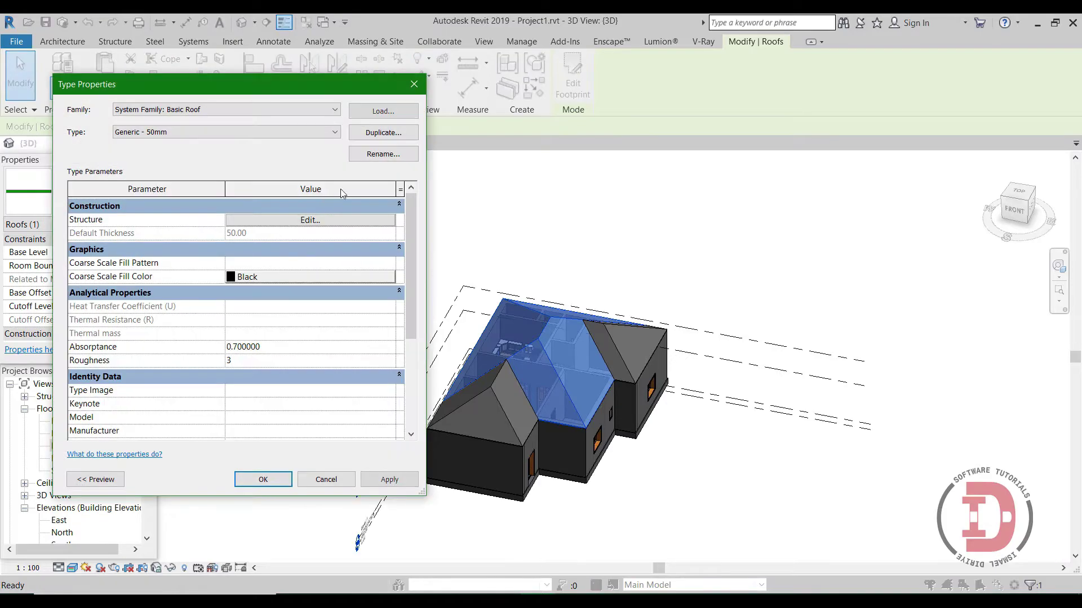
pyautogui.click(310, 220)
pyautogui.write('12')
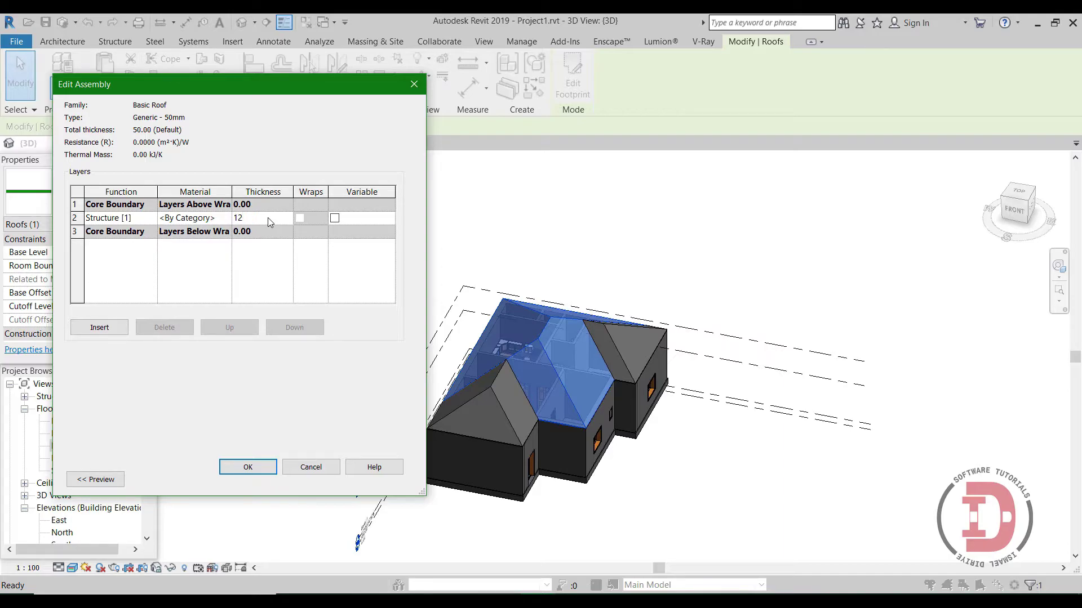
pyautogui.click(225, 220)
pyautogui.click(226, 219)
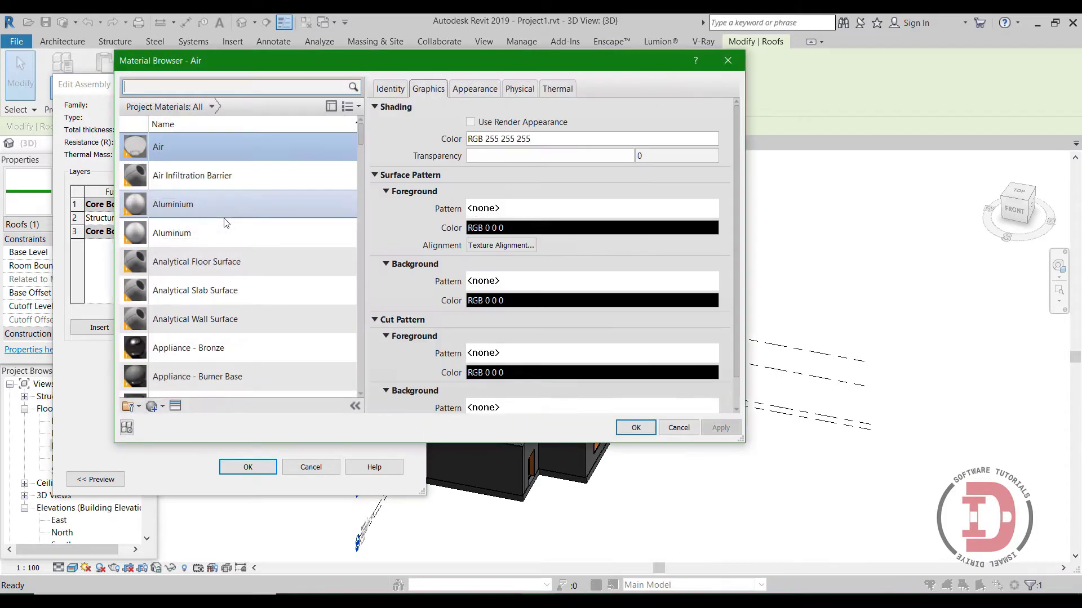
# Create a new 'roof' material with the Roofing Shingle Half-Round Light Brown appearance
pyautogui.write('roof')
pyautogui.click(155, 406)
pyautogui.click(178, 423)
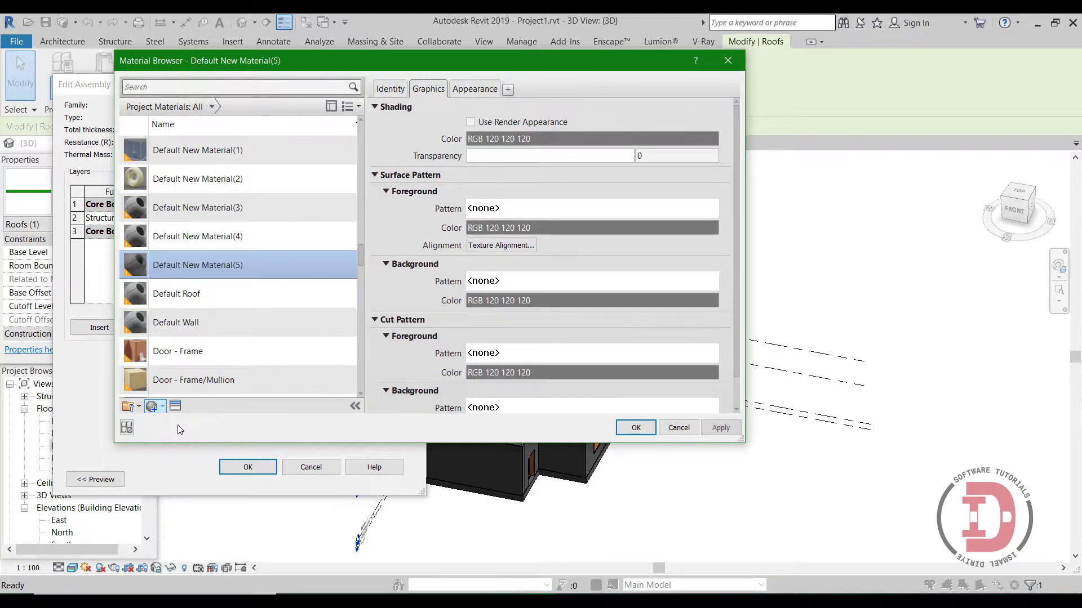
pyautogui.click(176, 412)
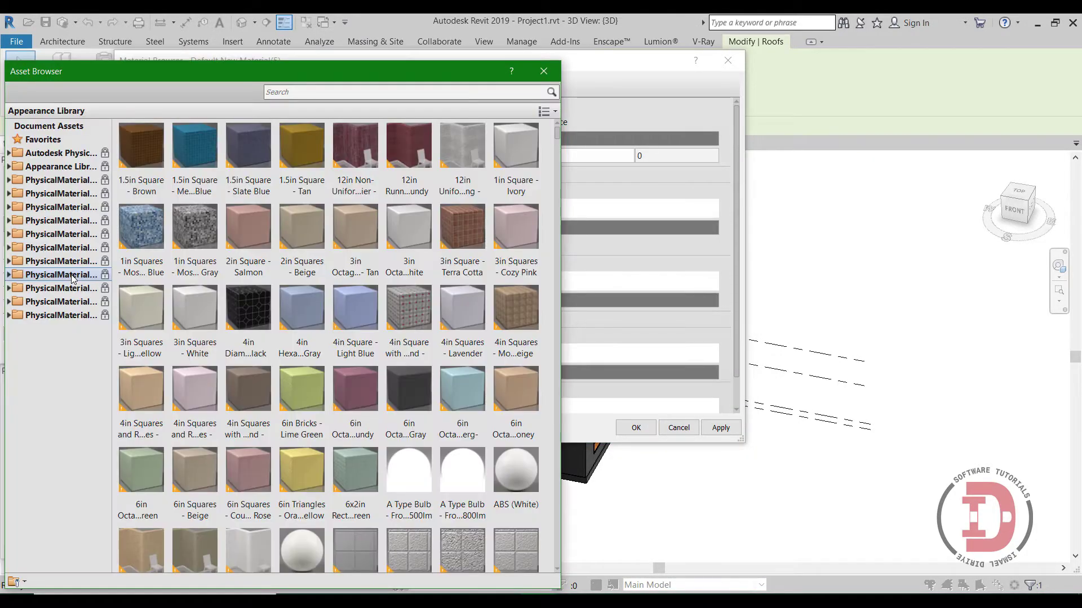
pyautogui.click(8, 167)
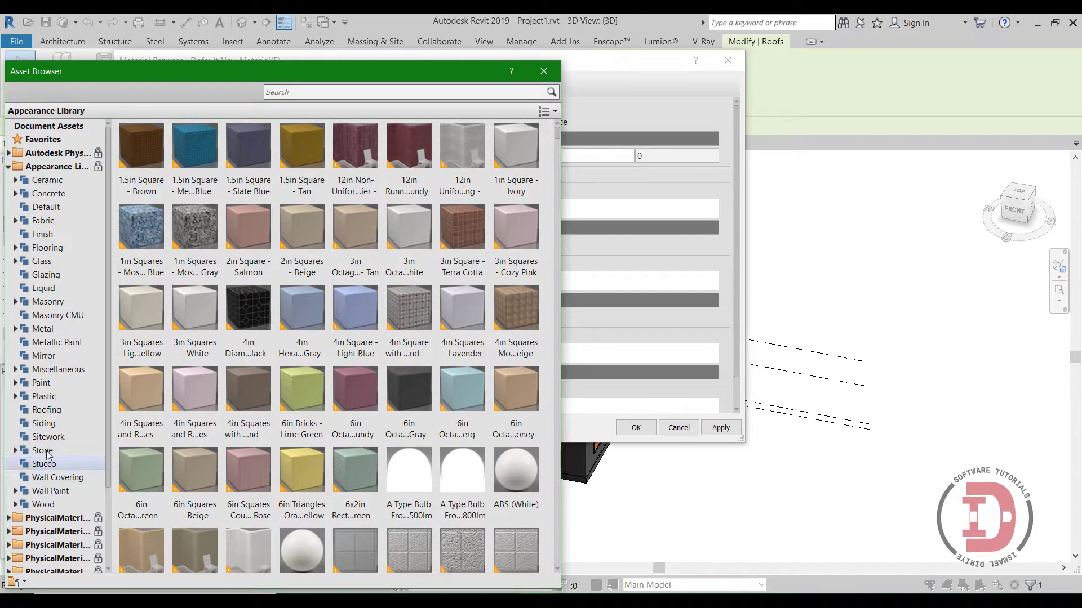
pyautogui.click(46, 410)
pyautogui.click(141, 355)
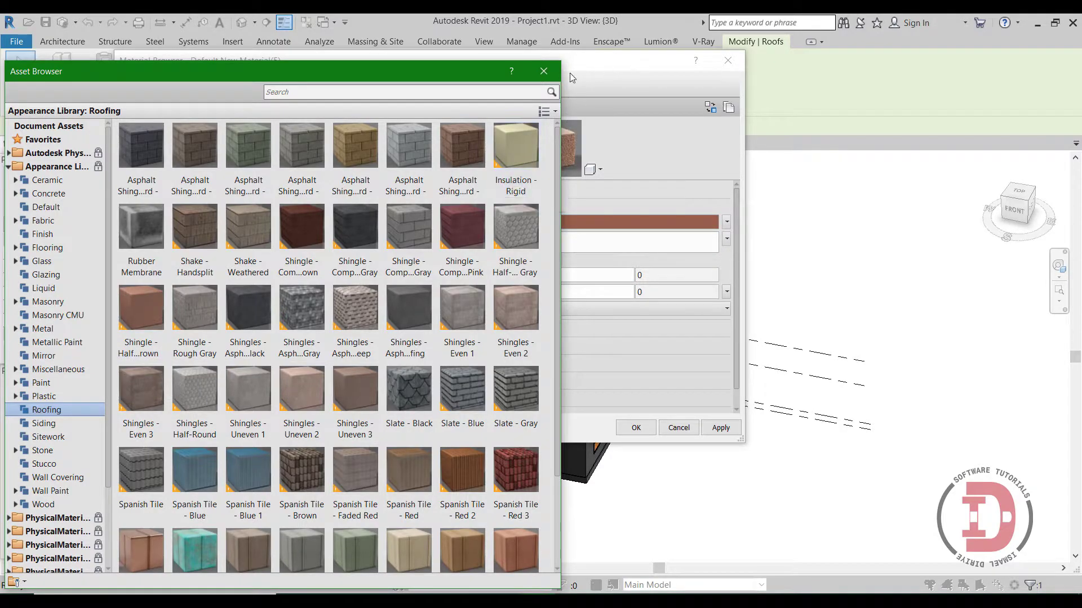
pyautogui.click(543, 72)
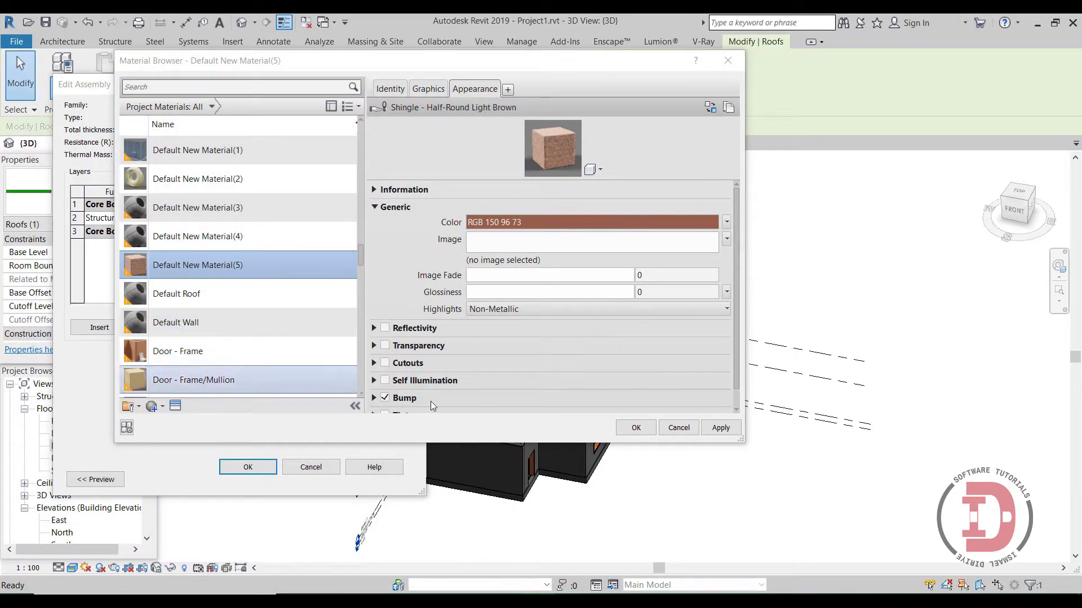
pyautogui.click(722, 429)
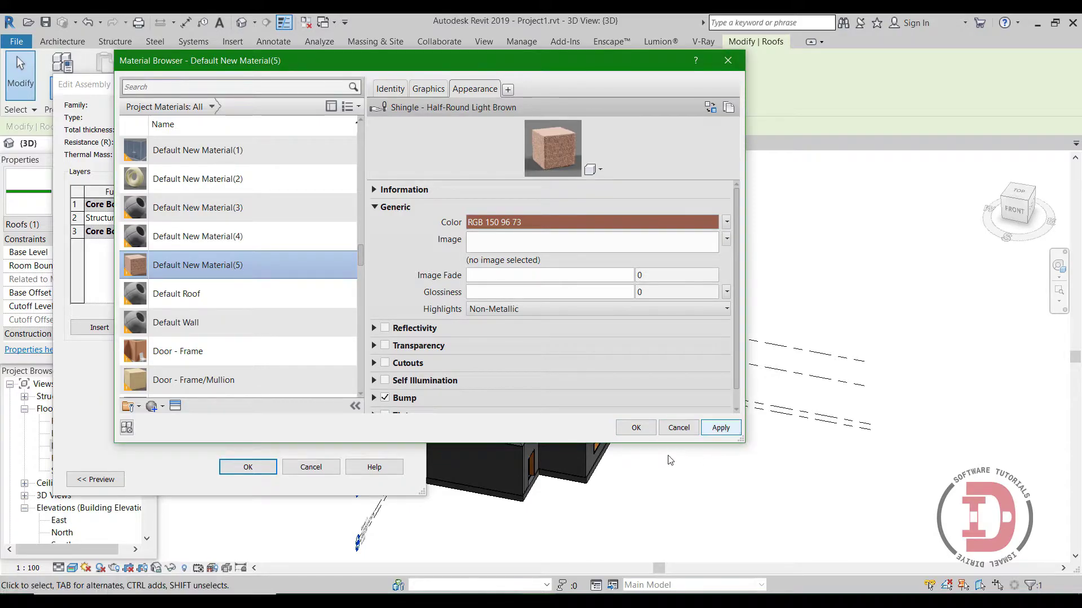
# Assign the new material to the structure layer and apply the roof type changes
pyautogui.click(635, 429)
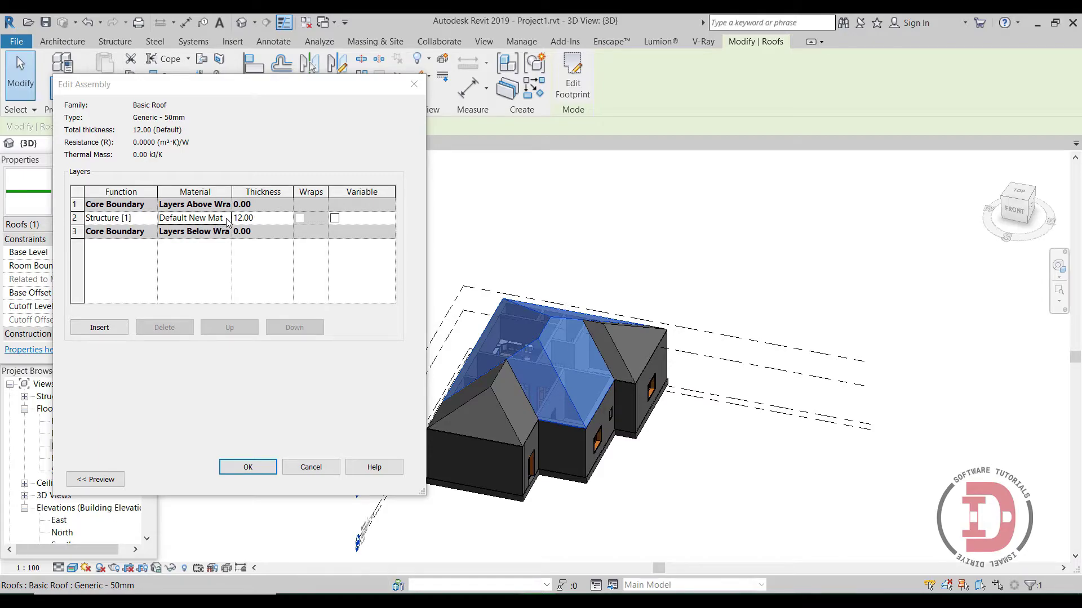
pyautogui.click(250, 471)
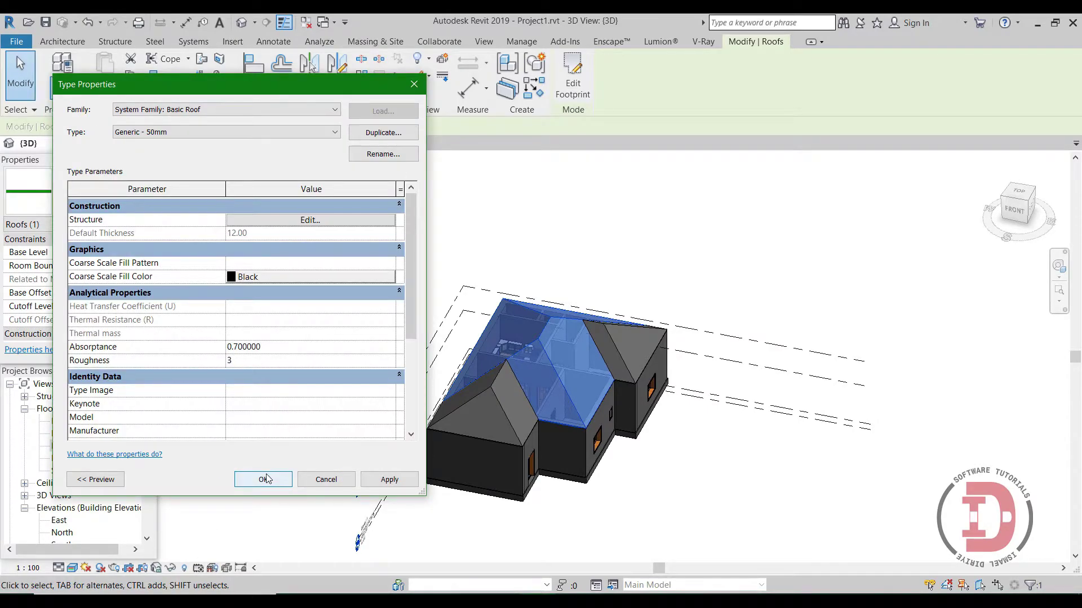
pyautogui.click(267, 479)
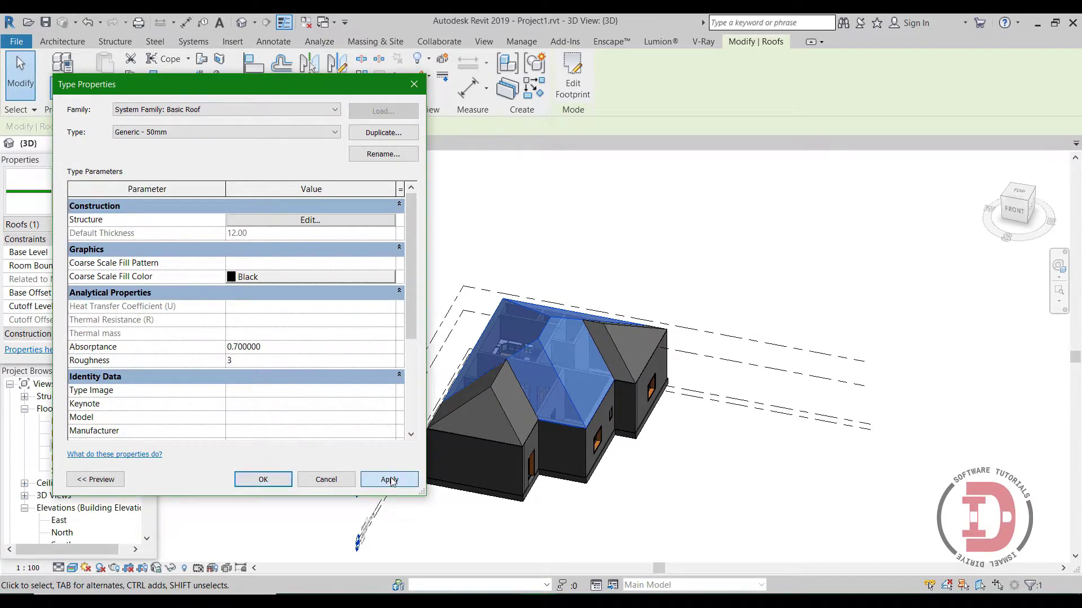
pyautogui.click(276, 481)
pyautogui.click(624, 521)
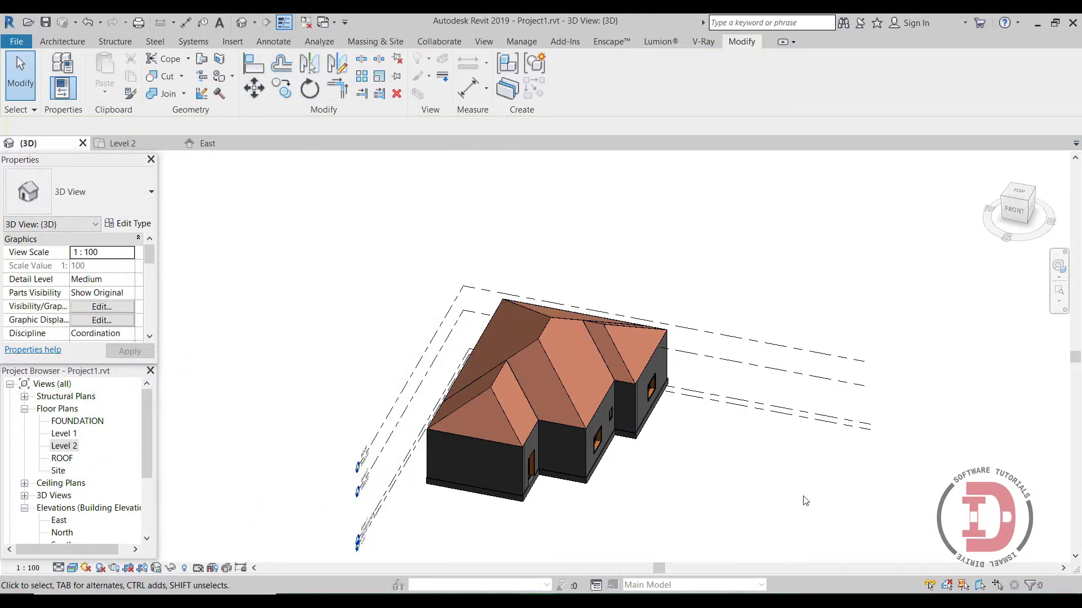
# Start Roof: Fascia and review its profile list, keeping the default 19 x 235mm profile
pyautogui.scroll(5, 504, 413)
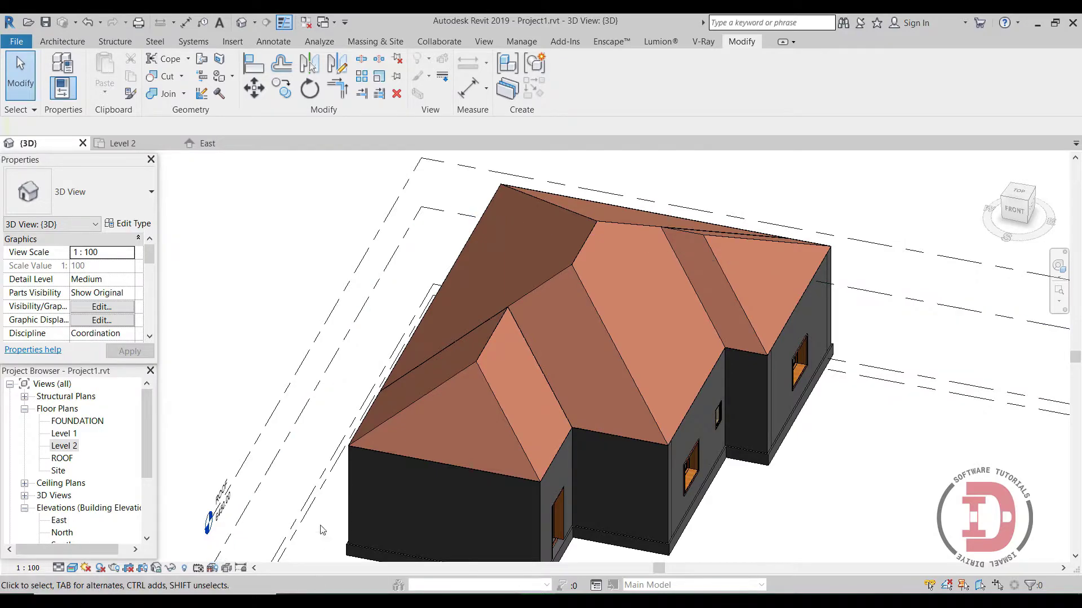
pyautogui.click(62, 41)
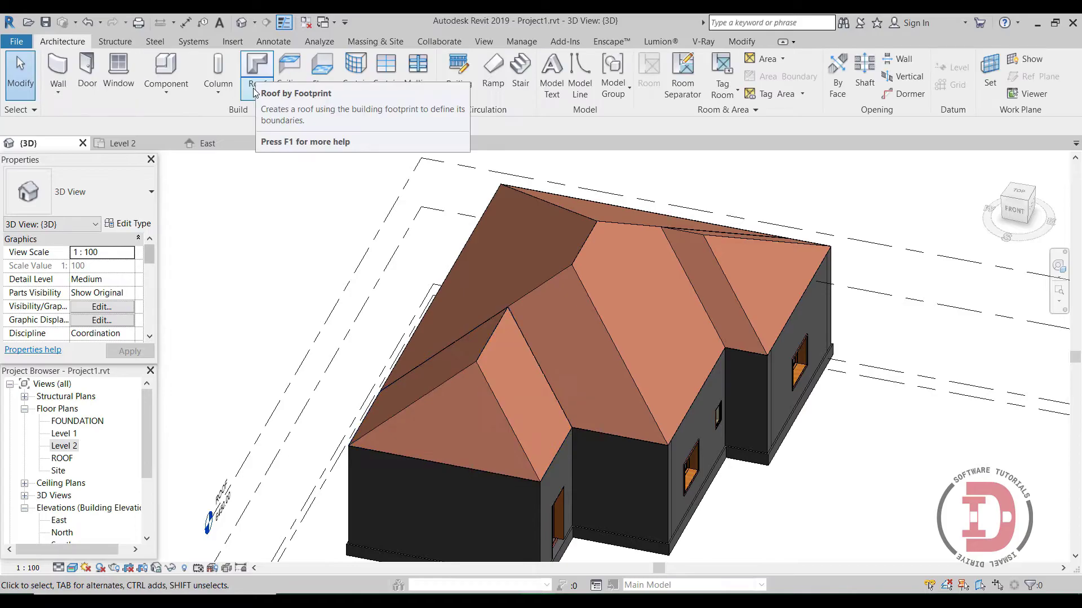
pyautogui.click(258, 90)
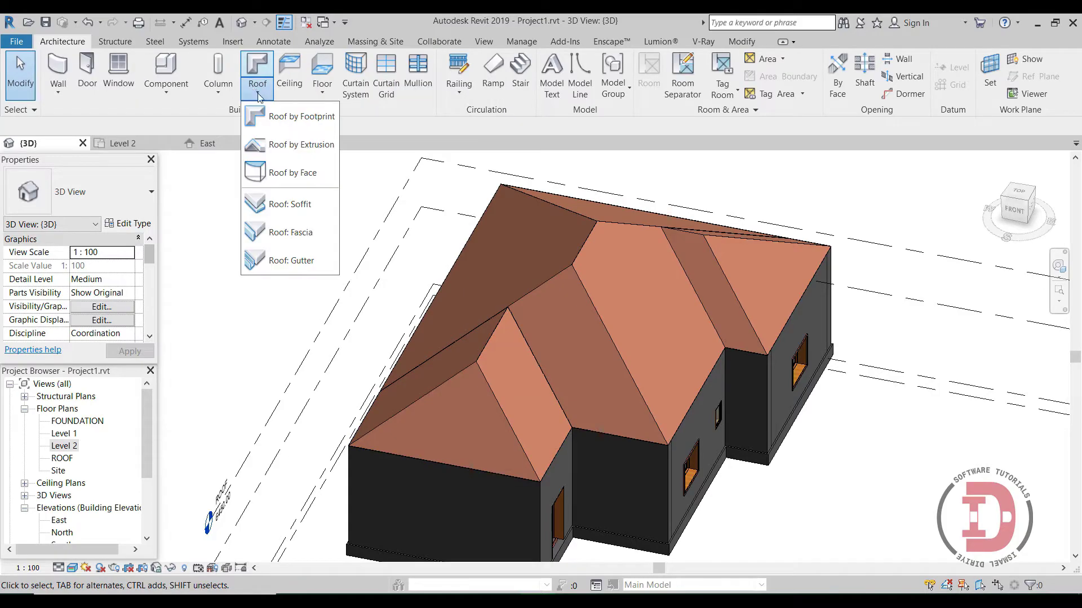
pyautogui.click(279, 232)
pyautogui.click(135, 225)
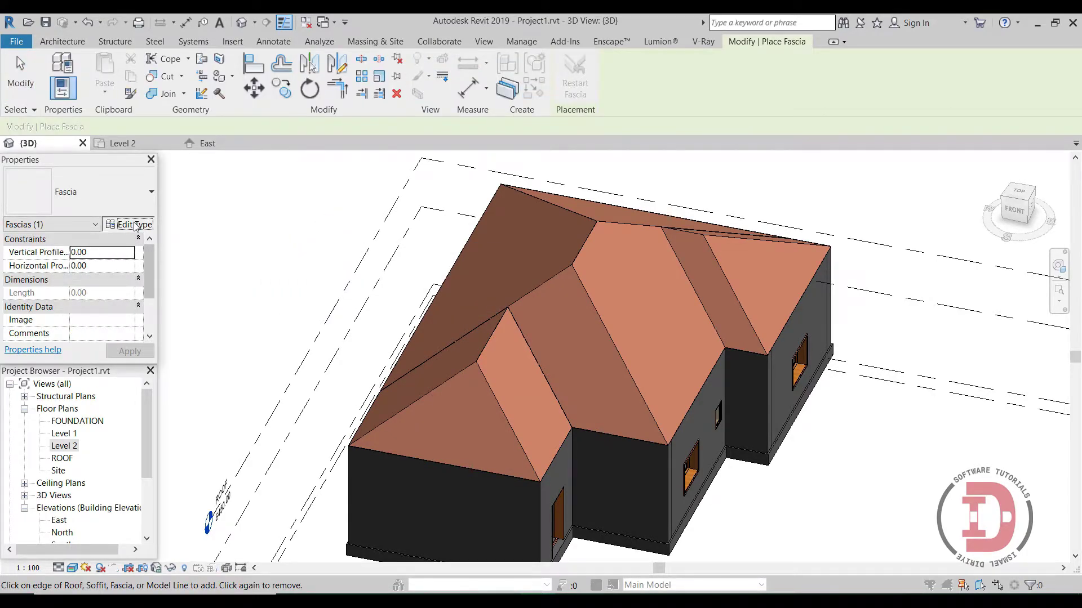
pyautogui.click(402, 221)
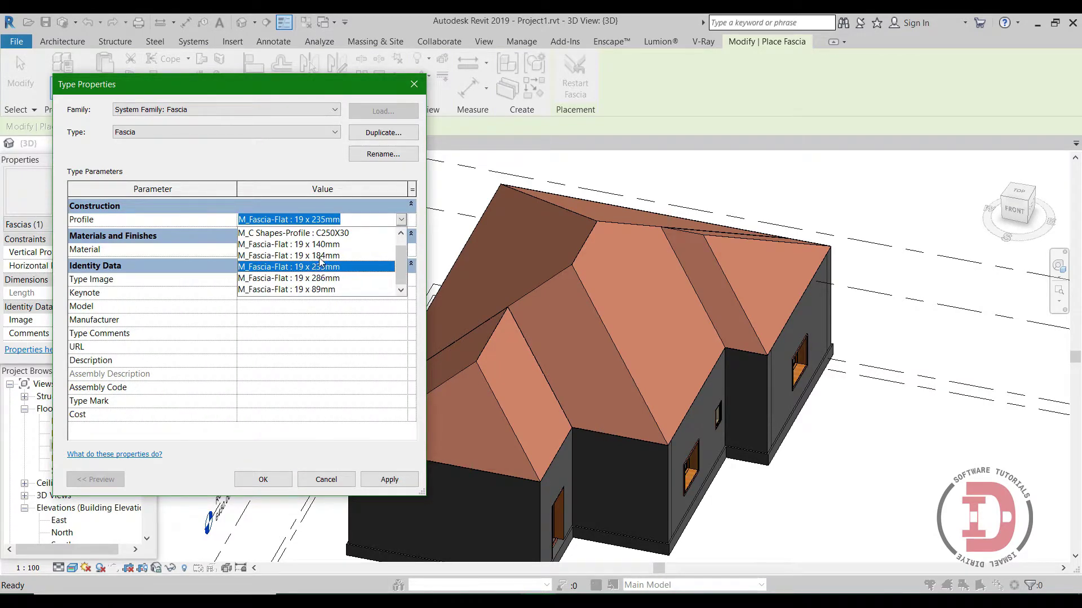
pyautogui.click(403, 83)
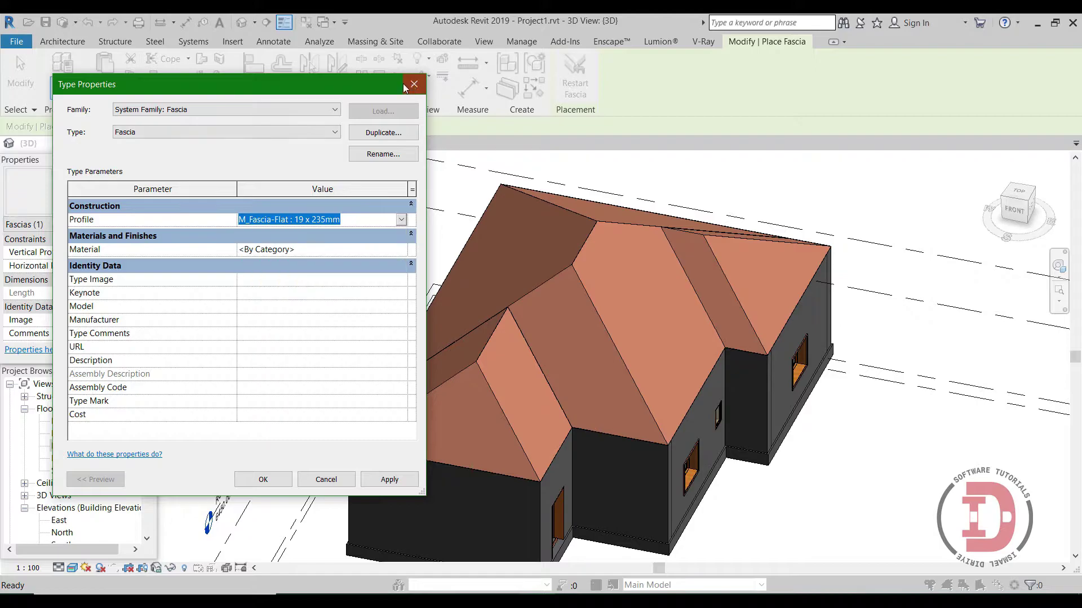
pyautogui.click(17, 42)
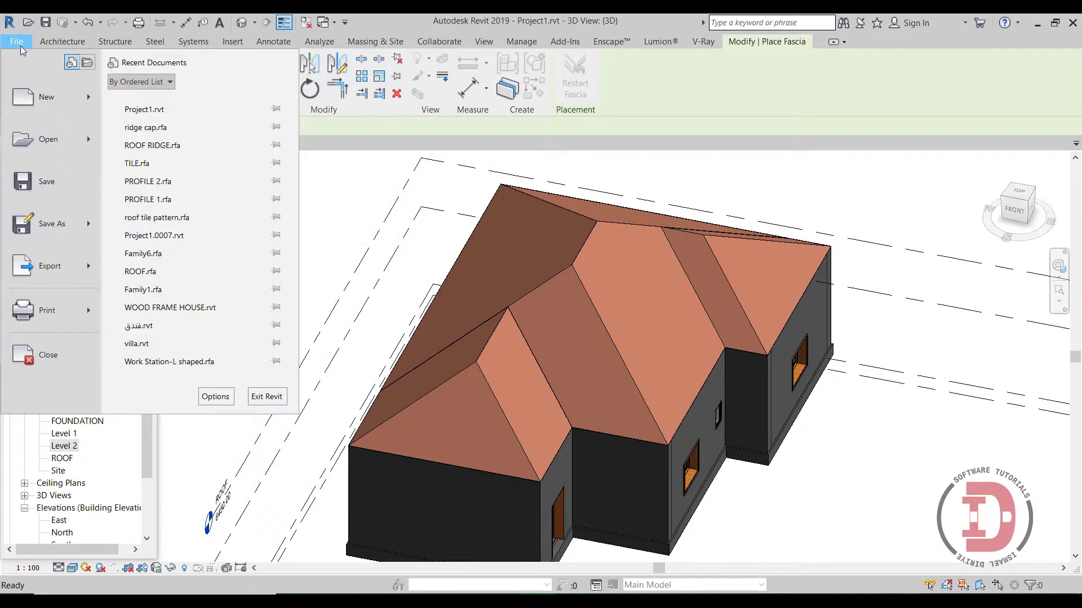
pyautogui.moveTo(48, 96)
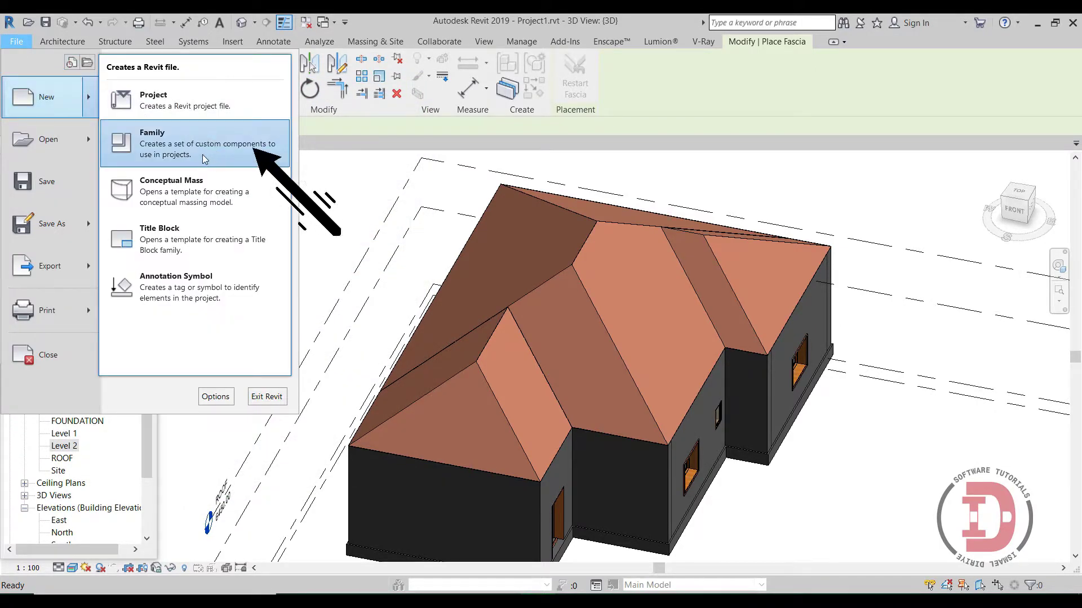
# Create a new family from the Metric Profile-Hosted template
pyautogui.click(202, 154)
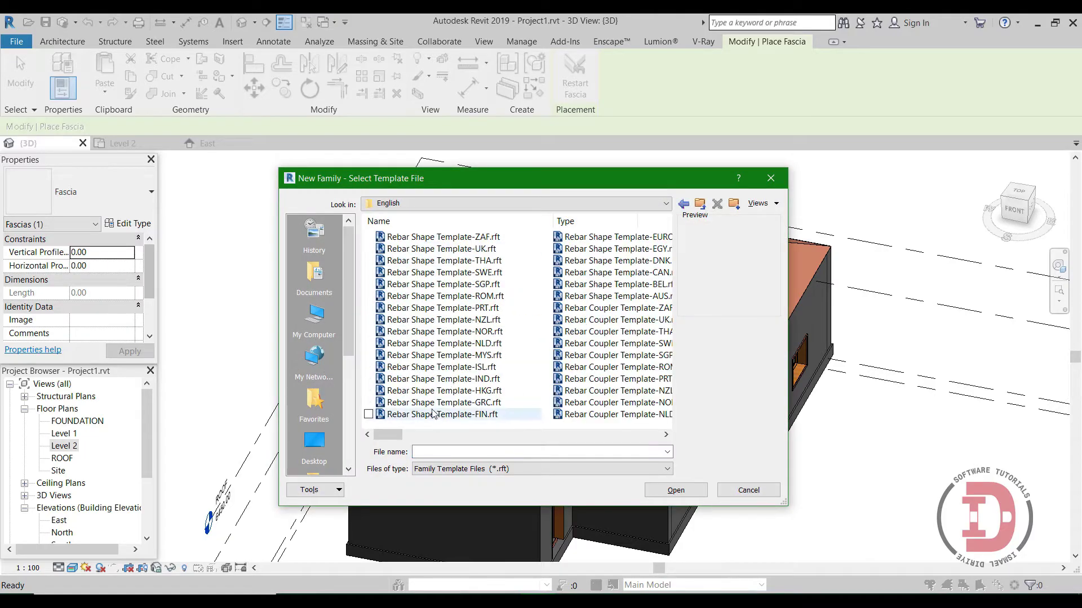
pyautogui.scroll(-1, 483, 438)
pyautogui.click(541, 438)
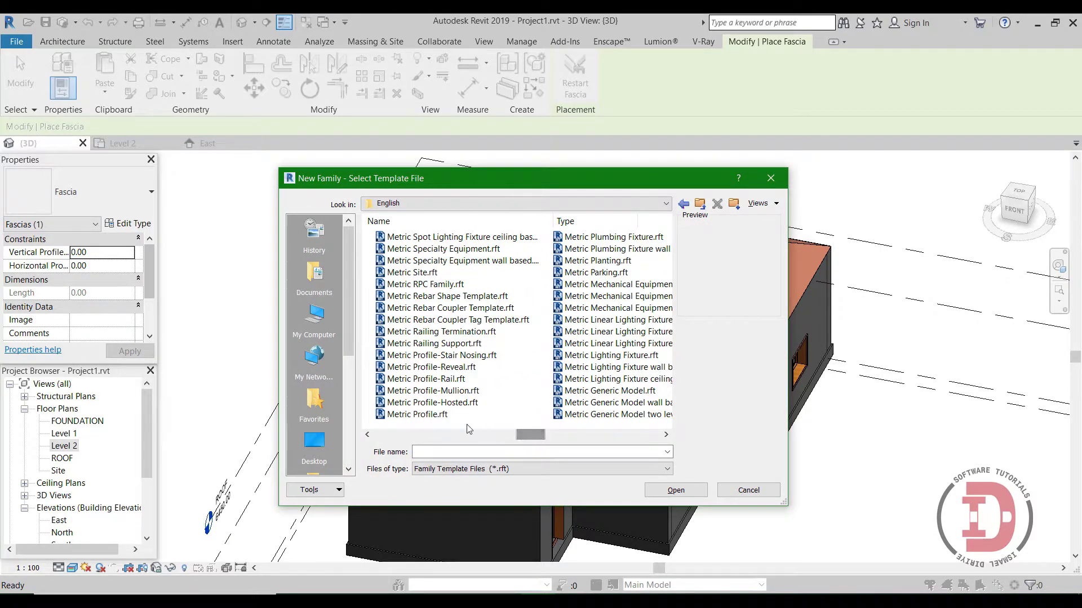
pyautogui.click(462, 403)
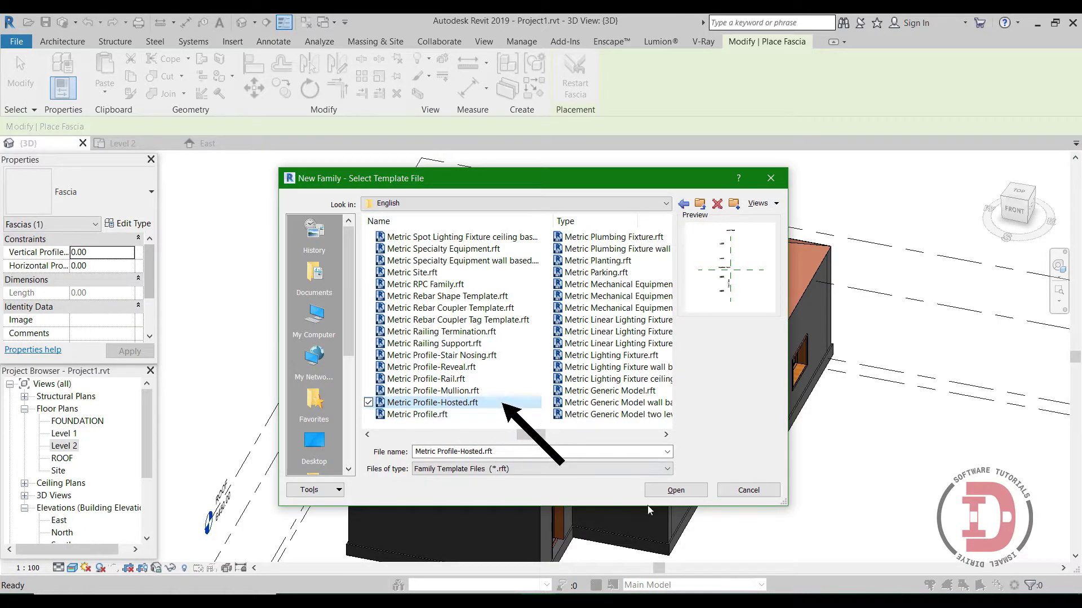
pyautogui.click(675, 490)
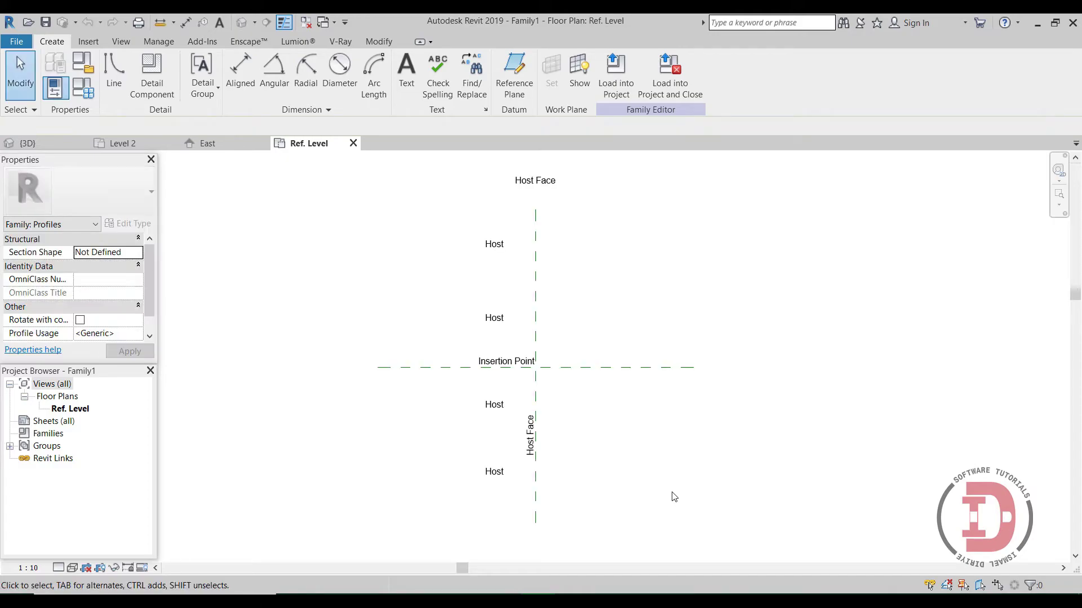
# Move the Insertion Point note further left along the horizontal reference plane
pyautogui.scroll(2, 473, 371)
pyautogui.scroll(3, 473, 372)
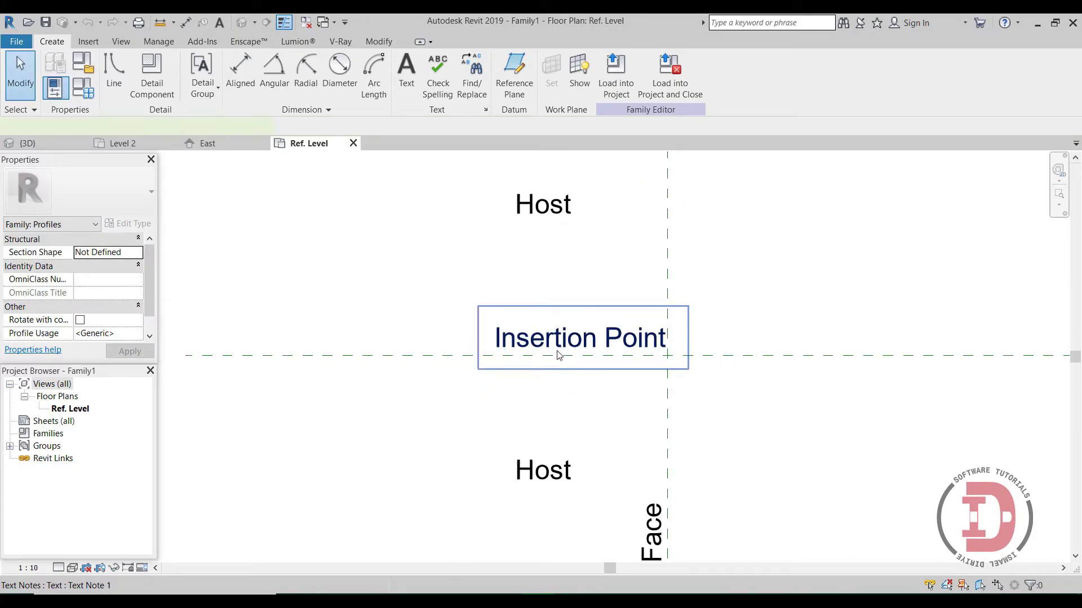
pyautogui.click(586, 347)
pyautogui.doubleClick(586, 348)
pyautogui.click(389, 319)
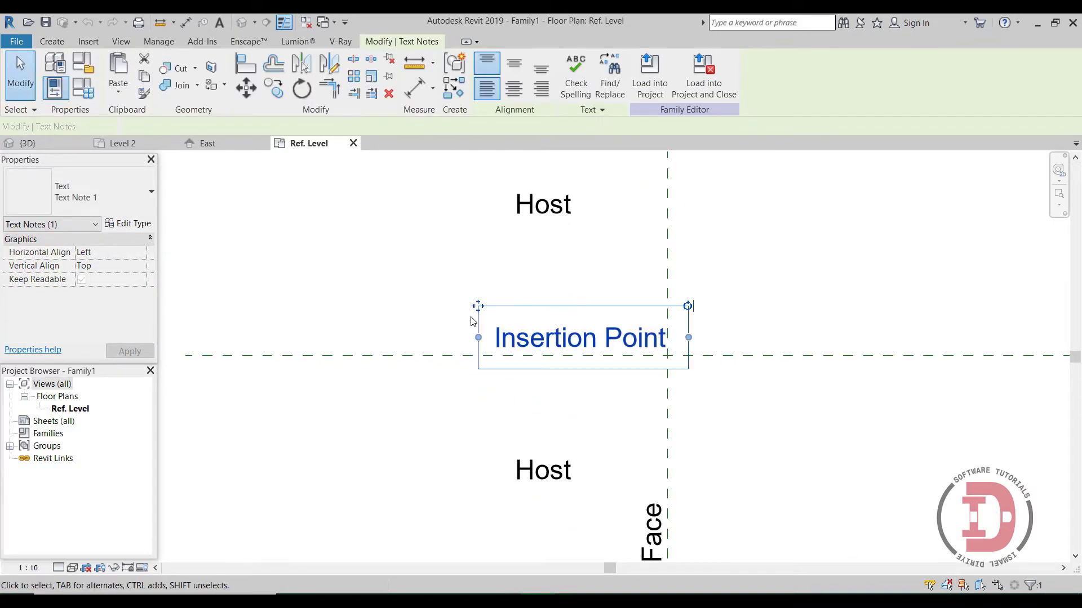
pyautogui.moveTo(478, 307); pyautogui.dragTo(245, 313)
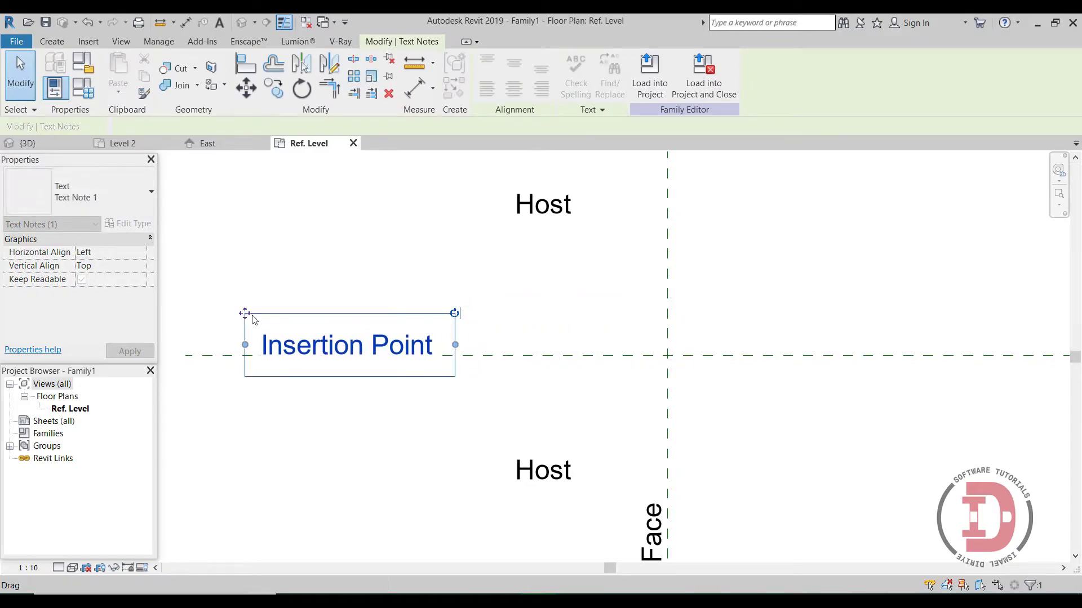
pyautogui.click(398, 266)
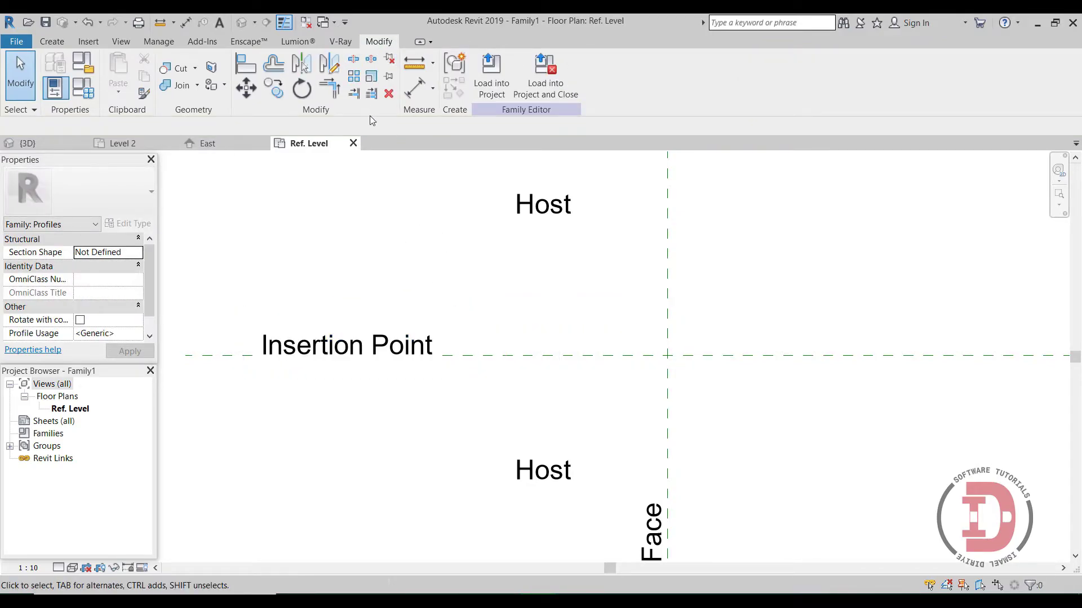
pyautogui.click(59, 42)
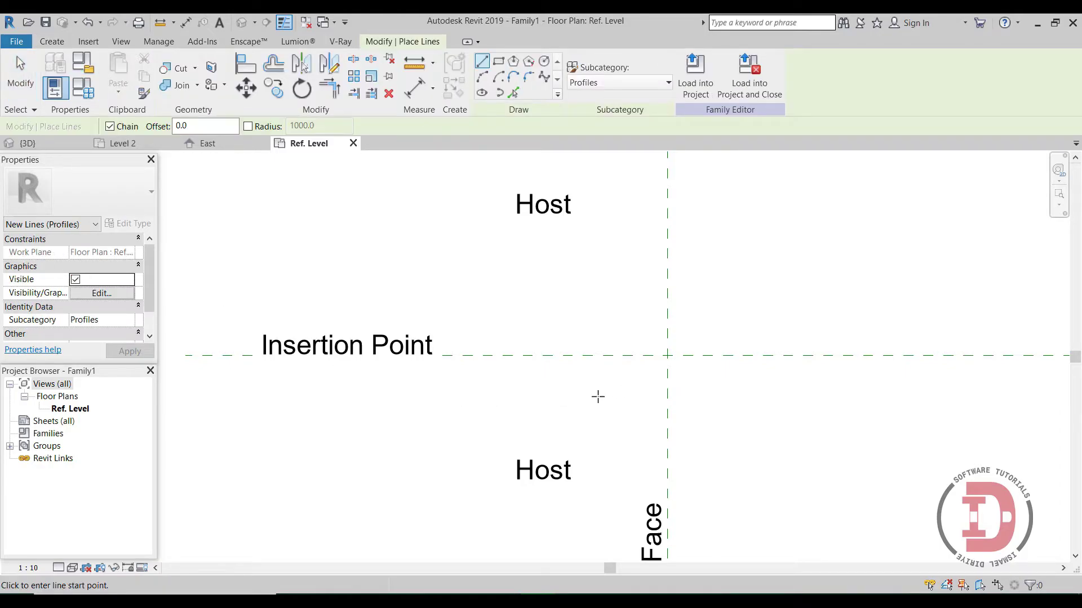
# Draw a 100-long horizontal line from the reference-plane intersection
pyautogui.click(52, 41)
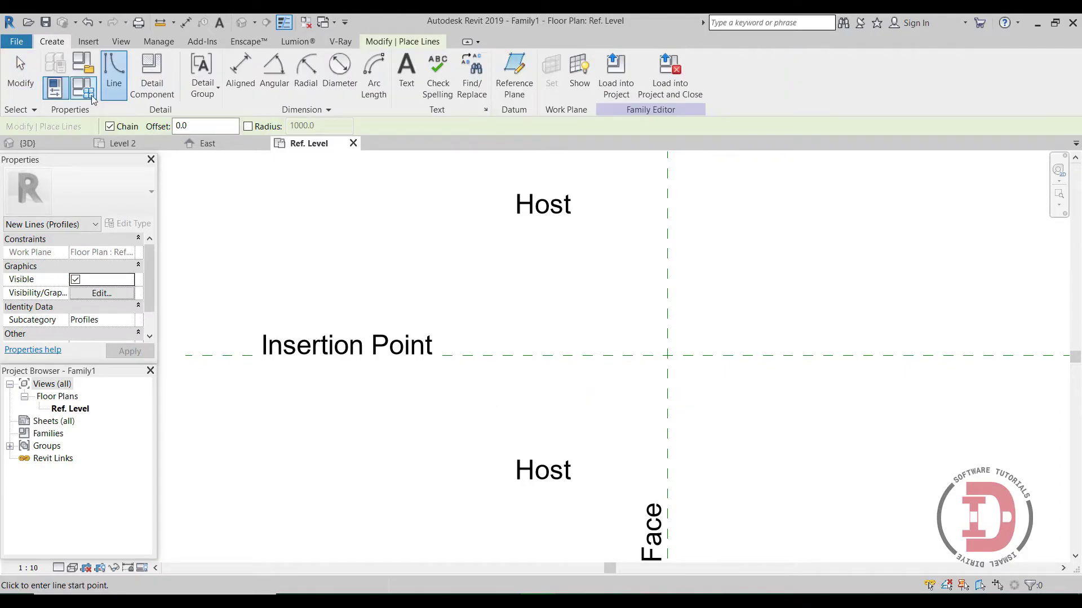
pyautogui.click(120, 75)
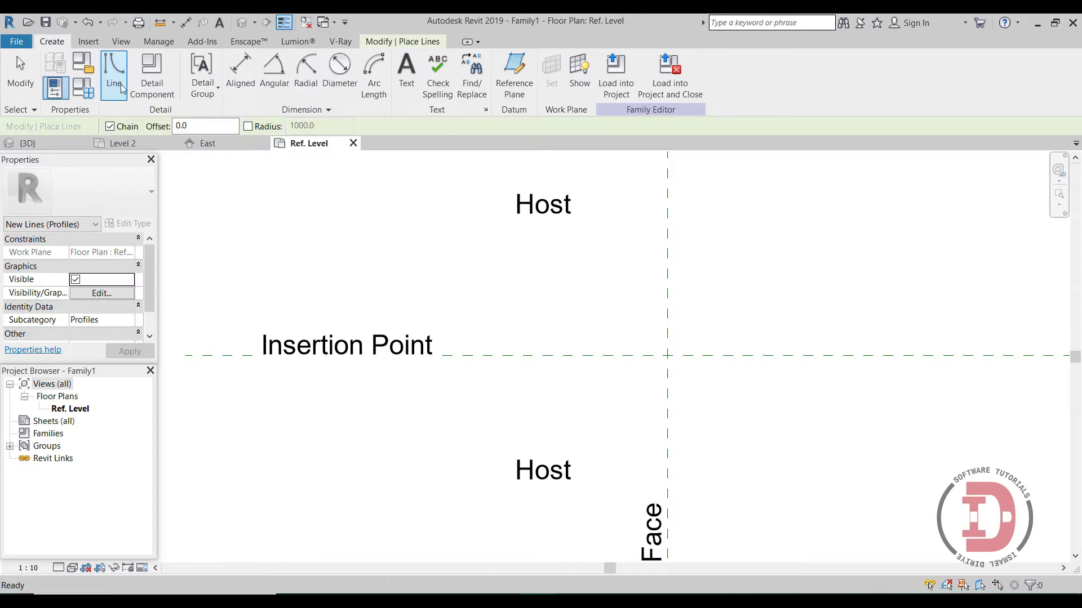
pyautogui.click(667, 355)
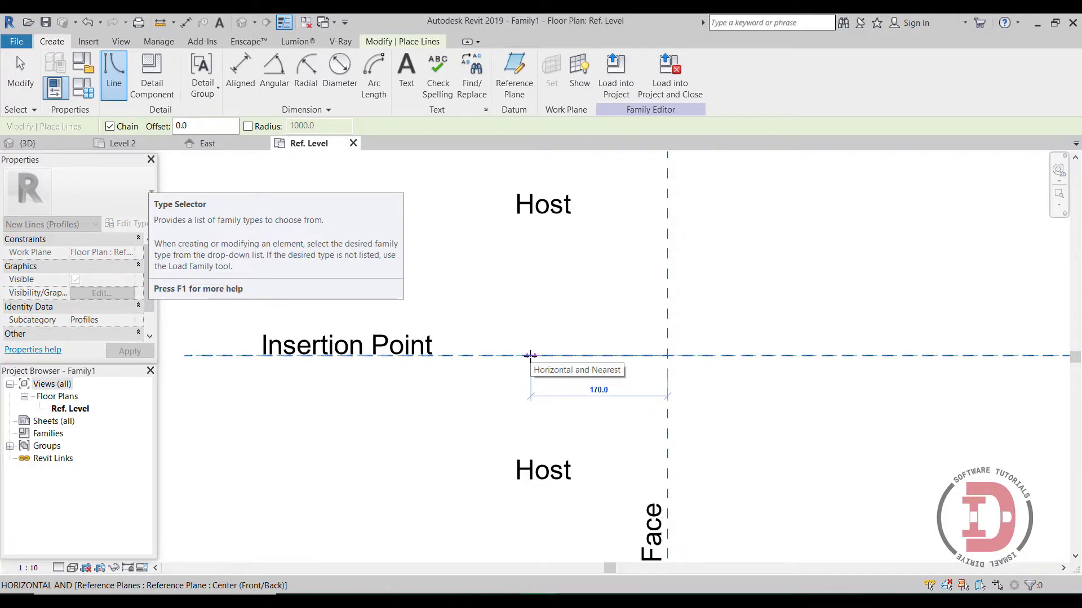
pyautogui.write('100')
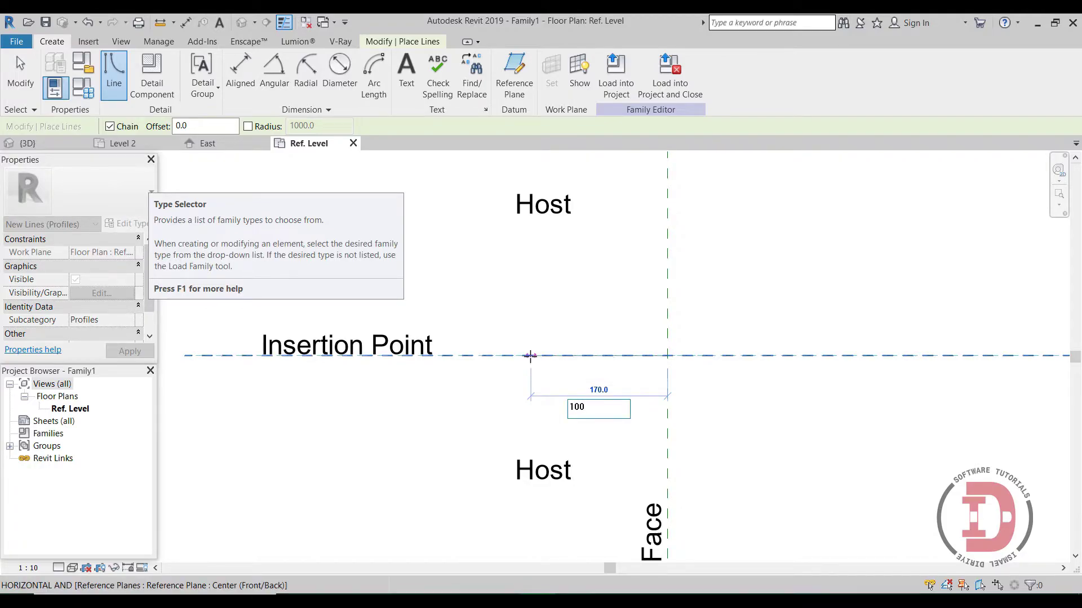
pyautogui.press('Return')
pyautogui.rightClick(577, 277)
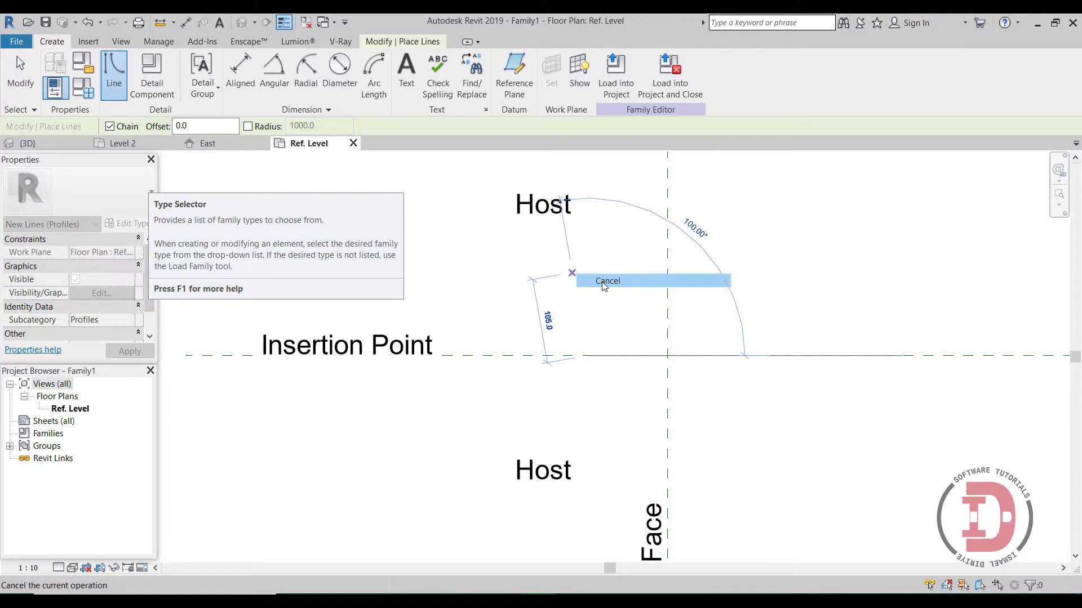
pyautogui.click(598, 281)
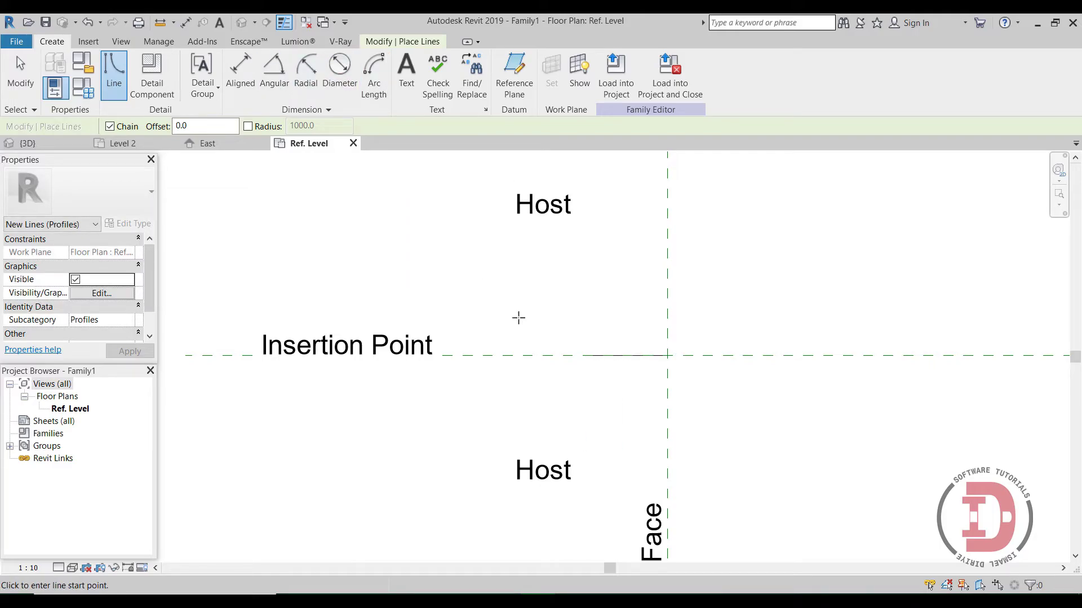
pyautogui.rightClick(437, 234)
pyautogui.click(483, 248)
# Mirror a copy of the line across the vertical reference plane
pyautogui.click(607, 356)
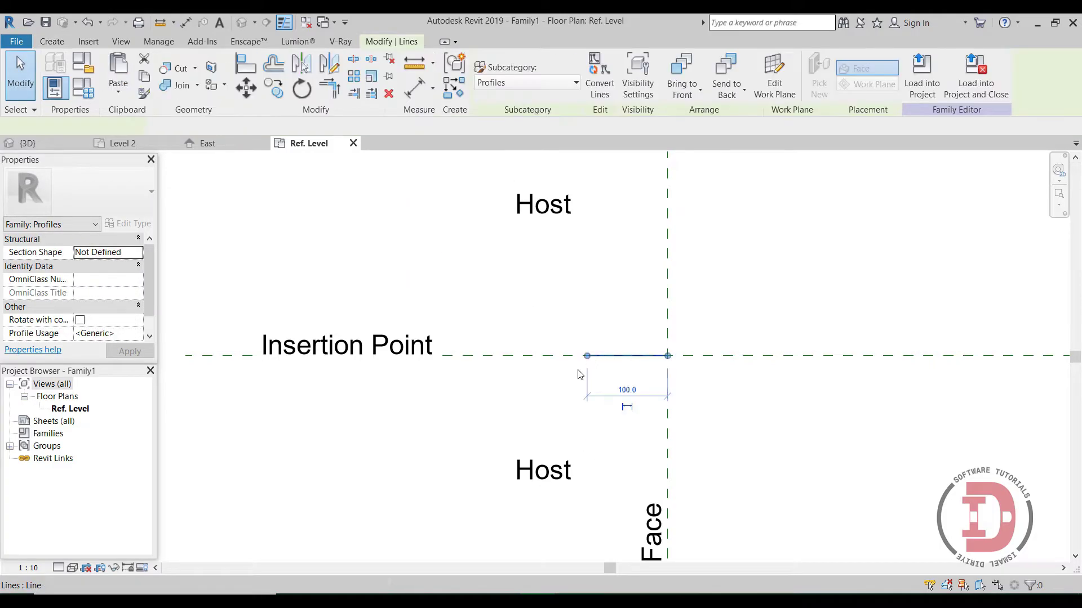
pyautogui.click(305, 72)
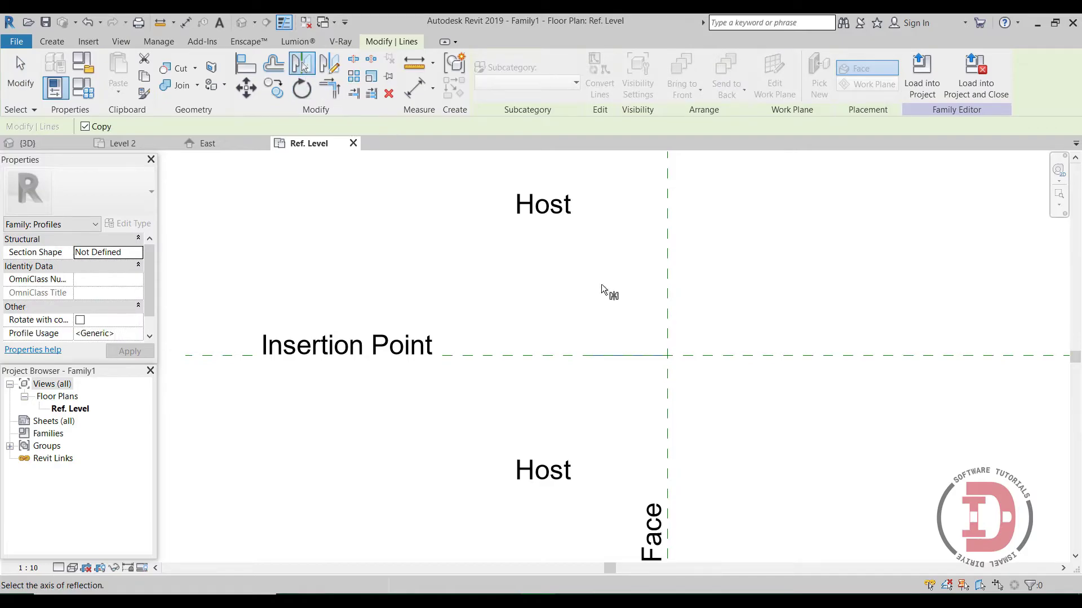
pyautogui.click(676, 305)
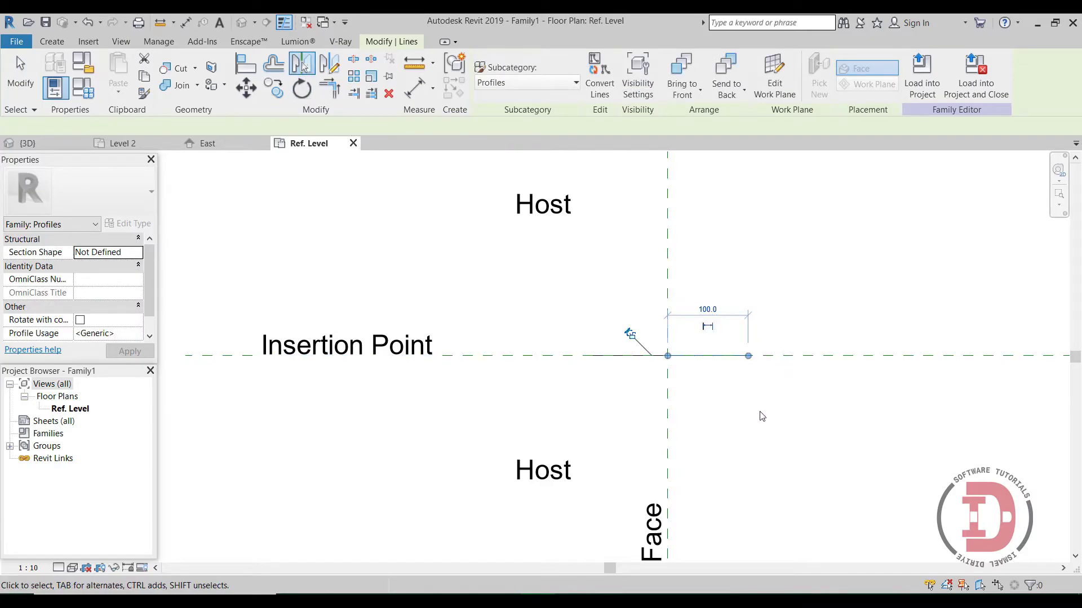
pyautogui.click(588, 288)
pyautogui.click(61, 41)
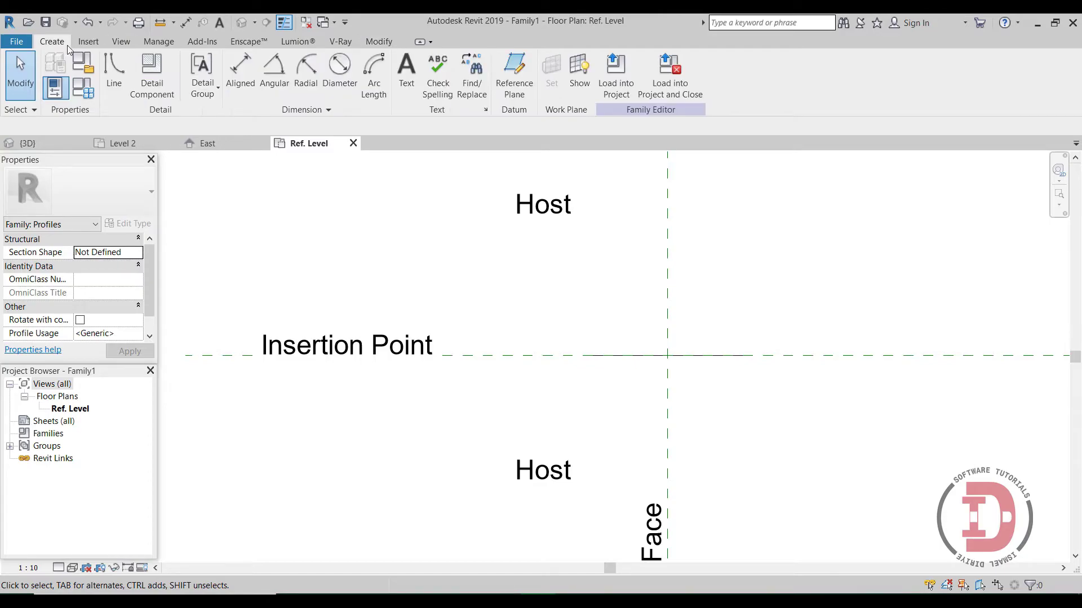
pyautogui.click(111, 62)
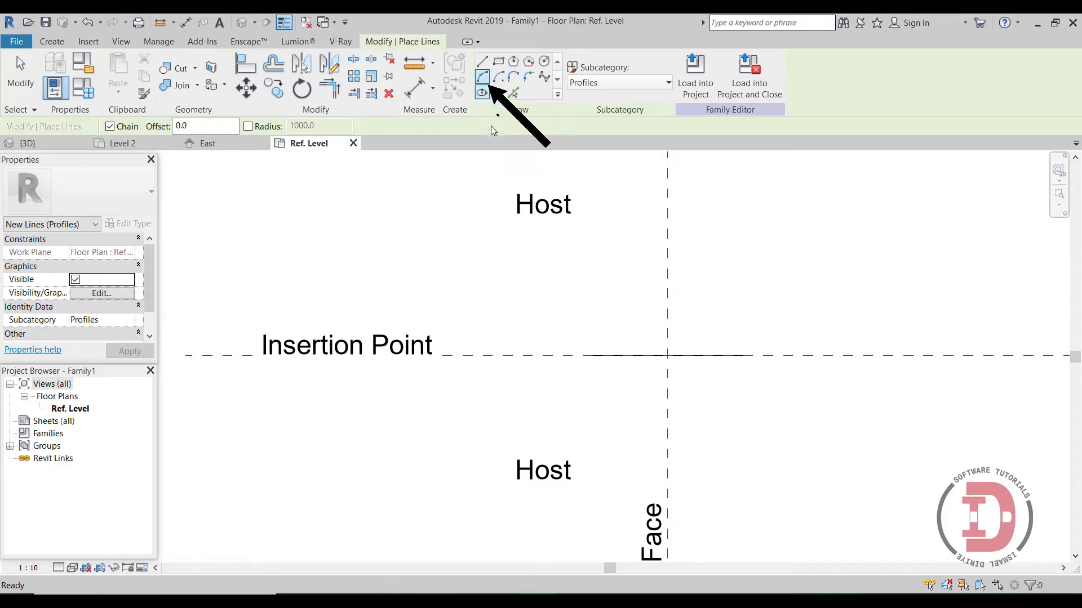
# Draw a radius-100 semicircular arc between the base line's two ends
pyautogui.click(586, 355)
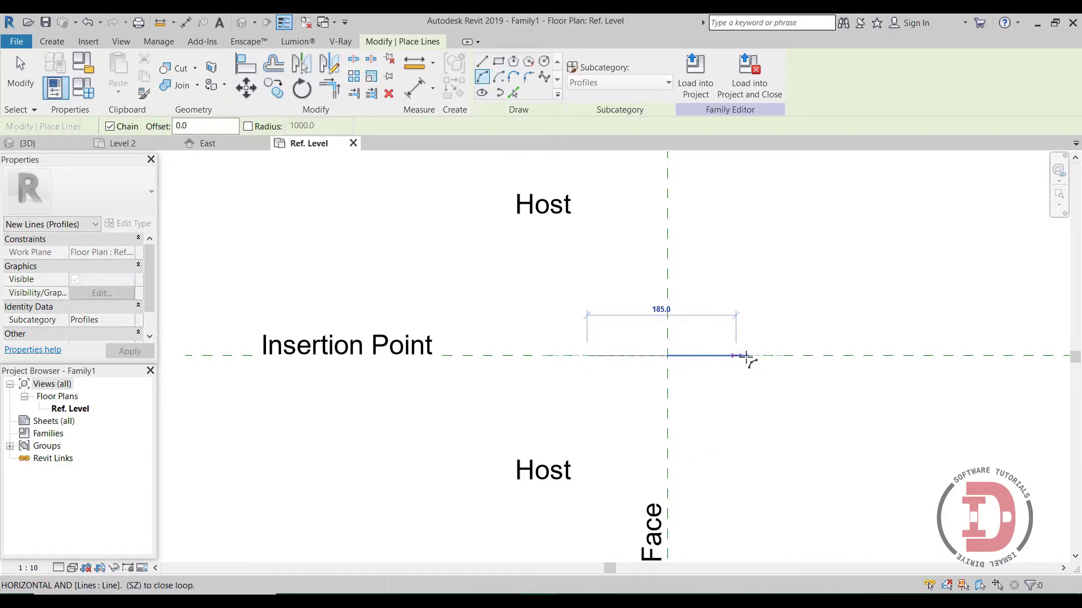
pyautogui.click(749, 355)
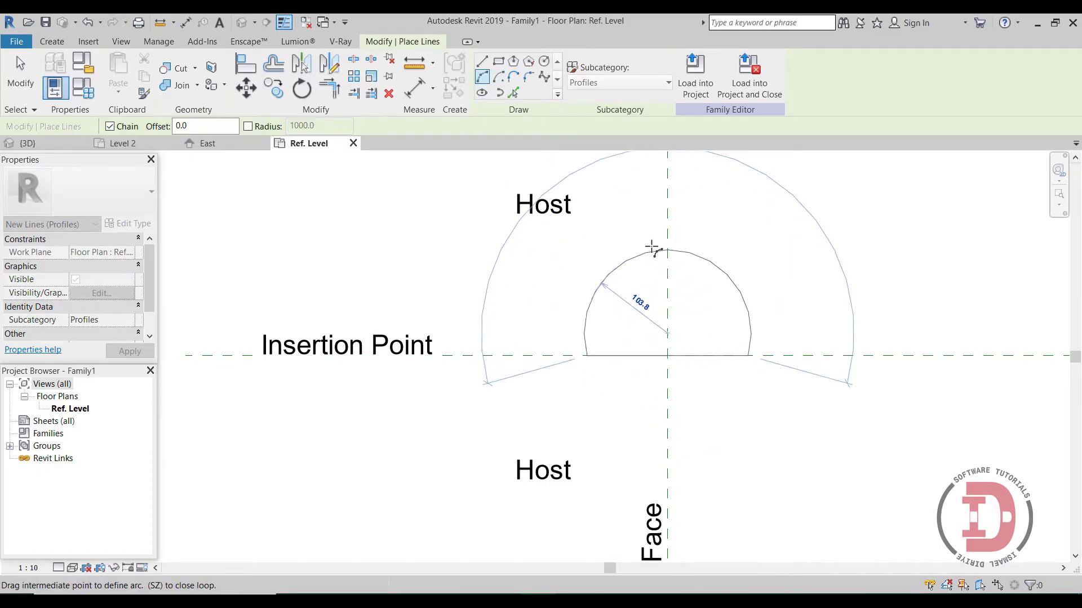
pyautogui.click(658, 273)
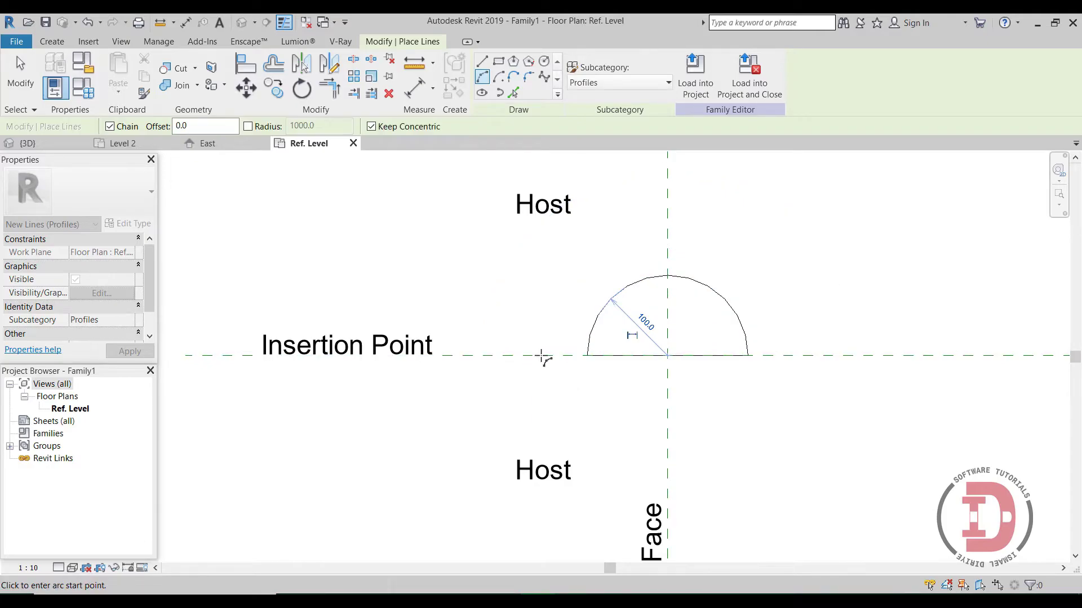
pyautogui.press('Escape')
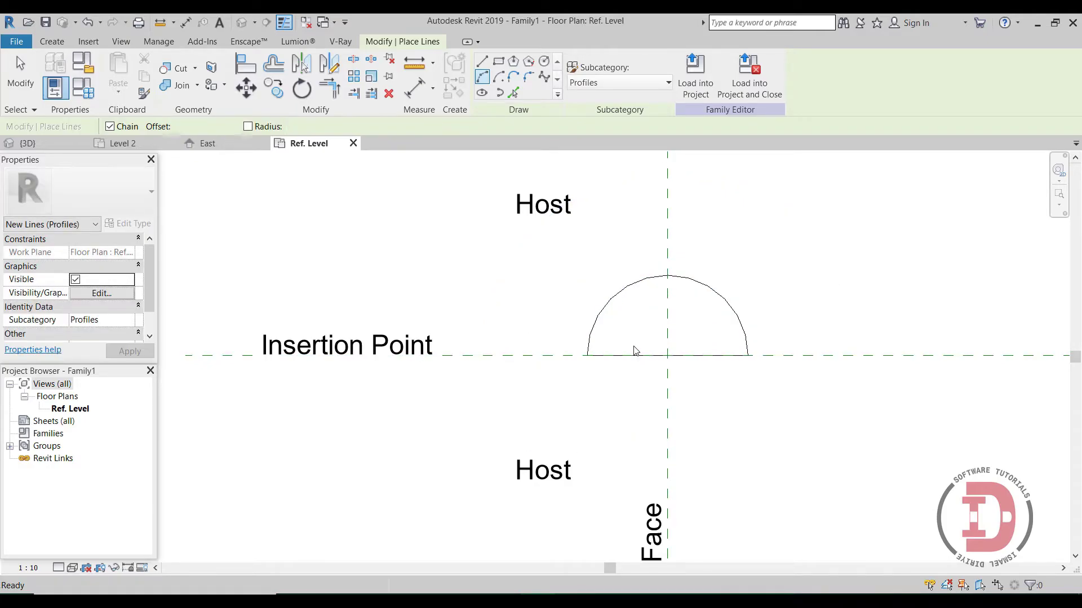
pyautogui.press('Escape')
# Delete both straight base lines, leaving only the arc
pyautogui.scroll(3, 660, 346)
pyautogui.click(745, 370)
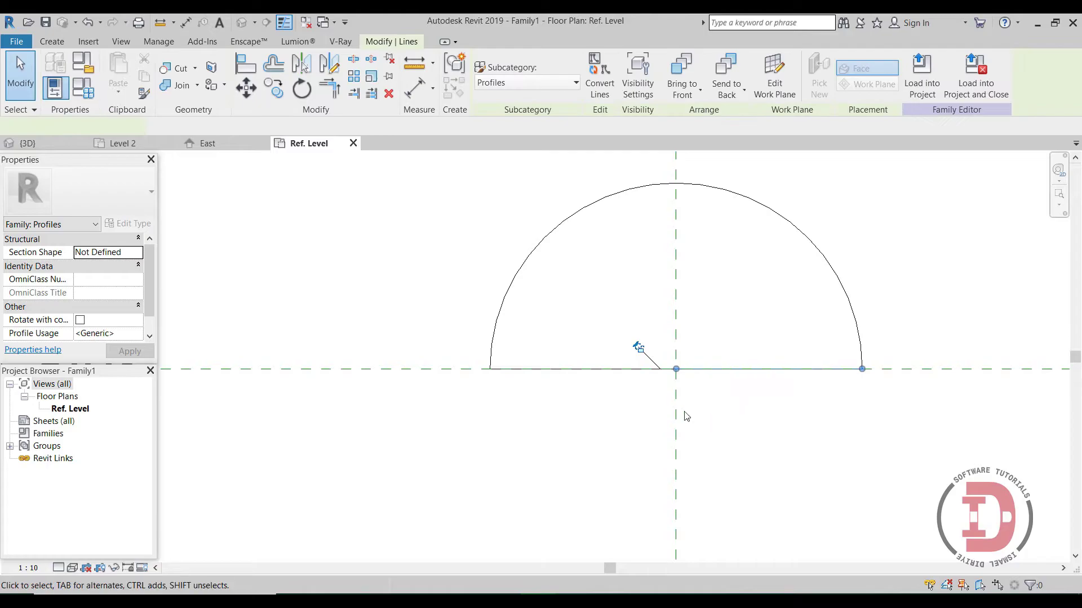
pyautogui.click(388, 94)
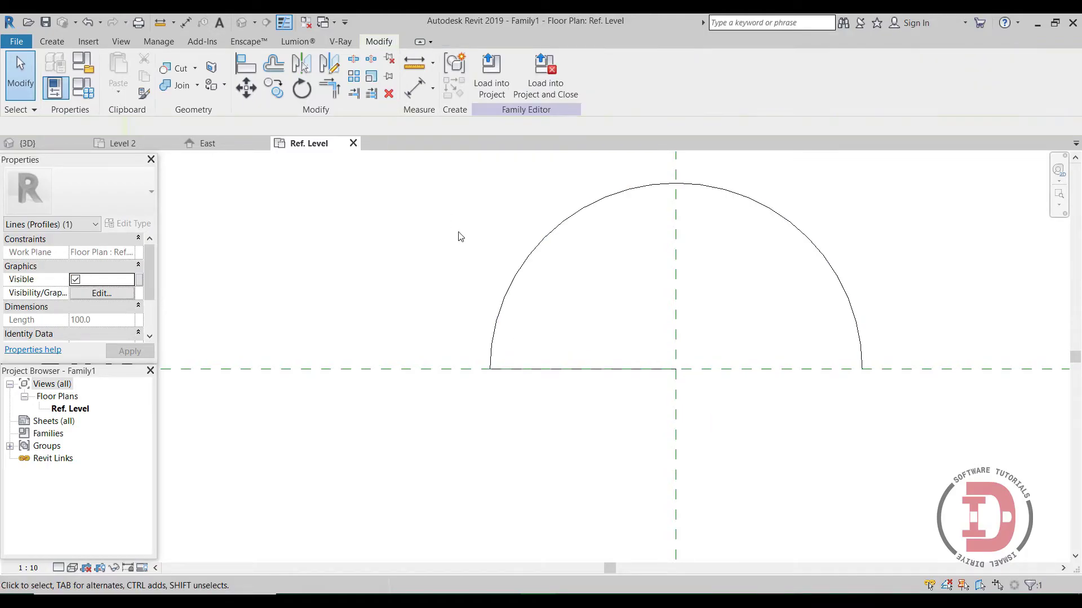
pyautogui.click(568, 369)
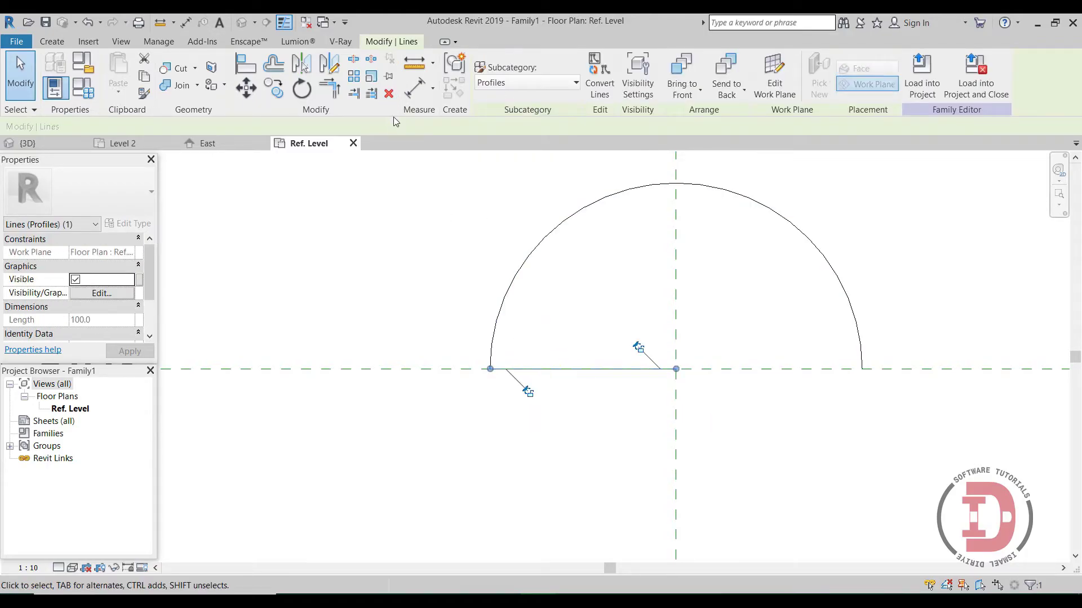
pyautogui.click(388, 97)
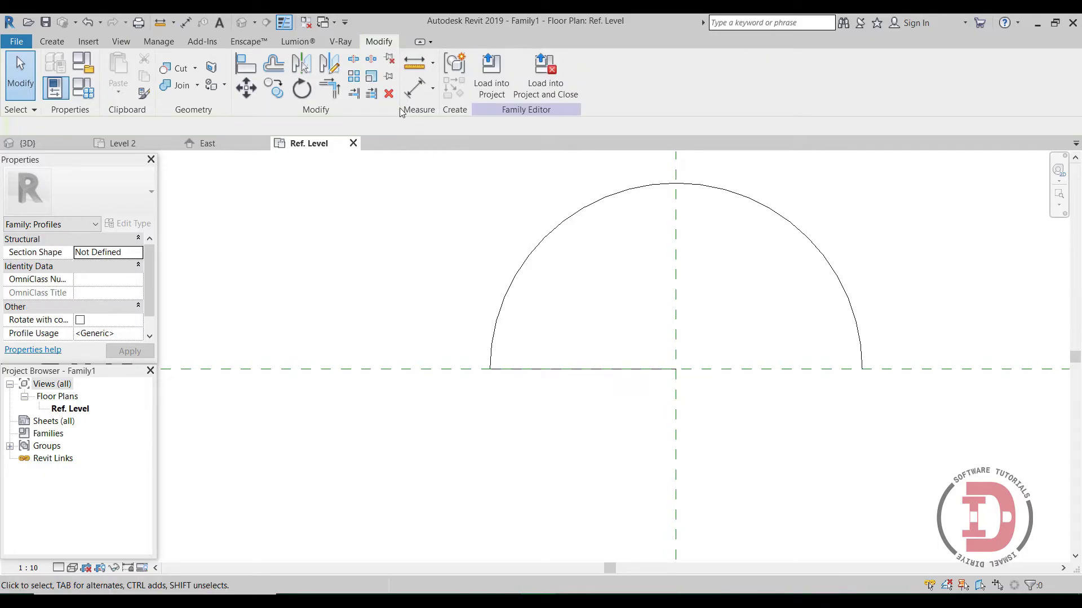
pyautogui.click(575, 370)
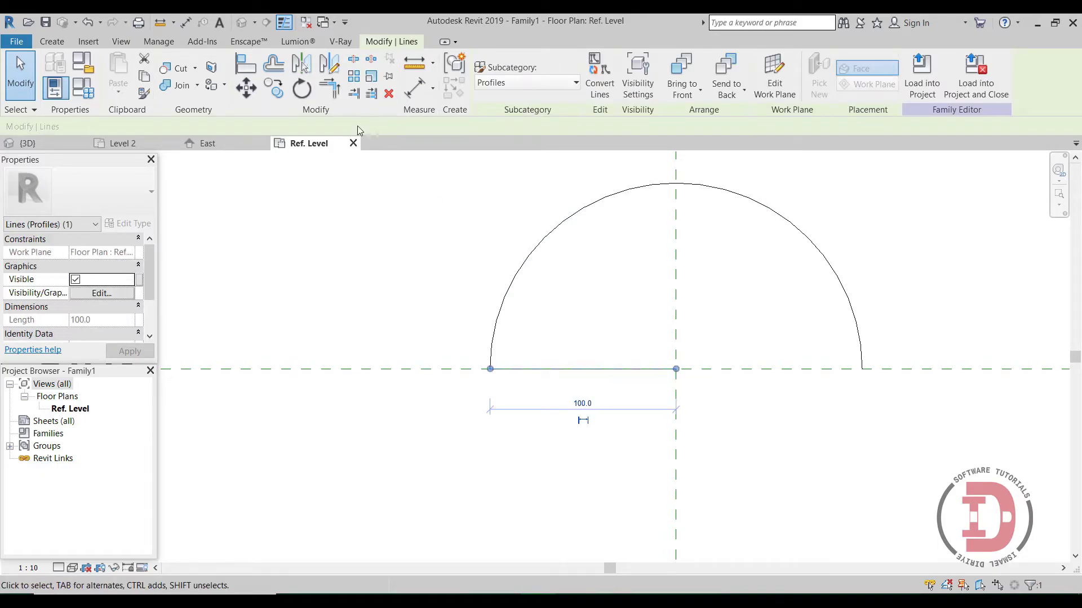
pyautogui.click(388, 95)
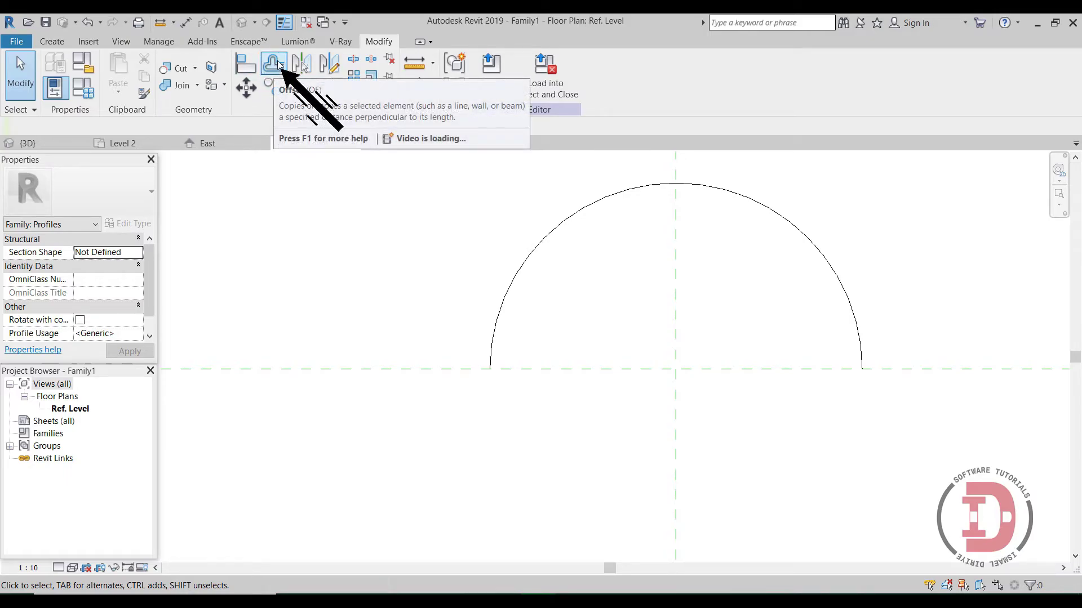
# Offset a copy of the arc by 2 to form a thin half-round band
pyautogui.click(273, 66)
pyautogui.doubleClick(198, 126)
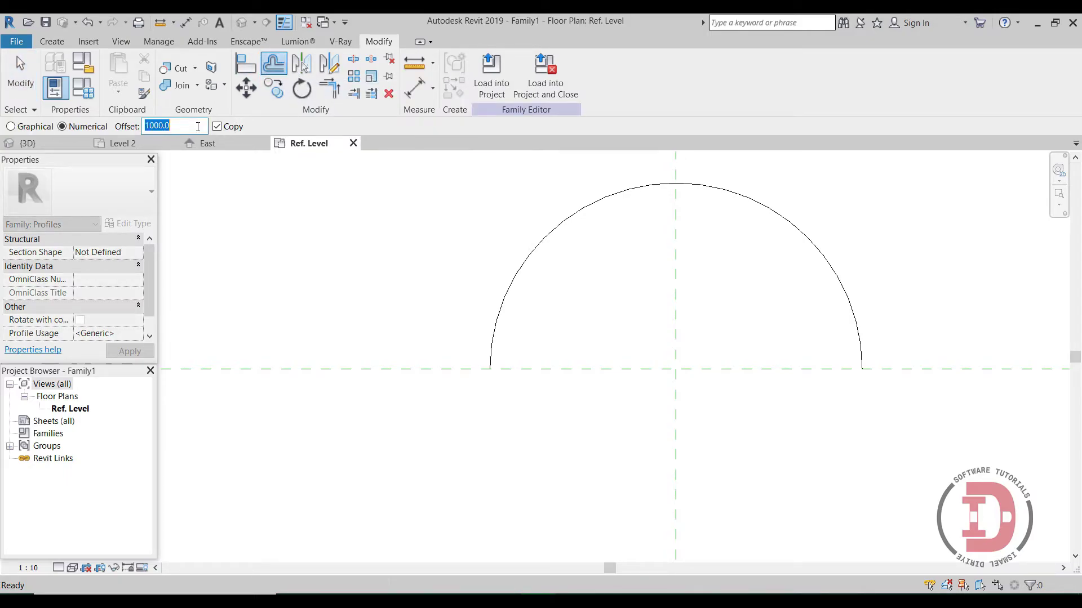
pyautogui.write('2')
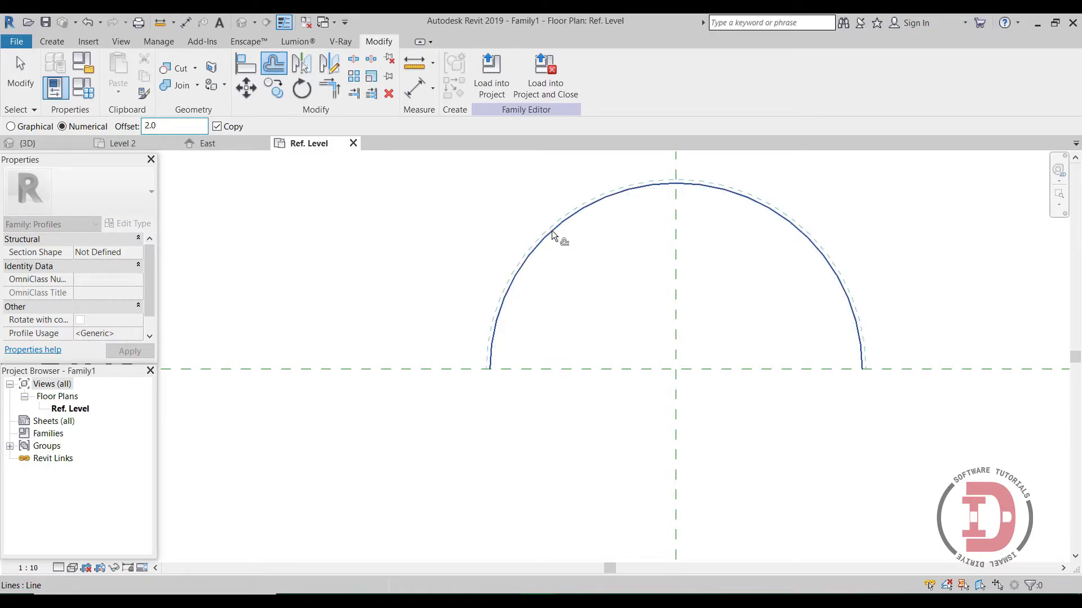
pyautogui.click(549, 234)
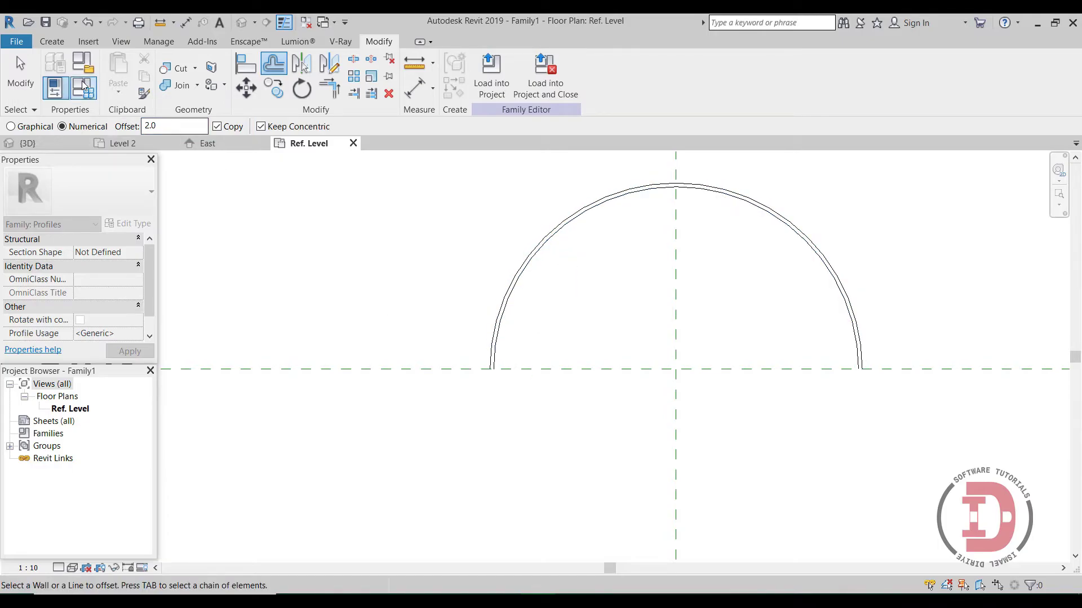
pyautogui.click(60, 44)
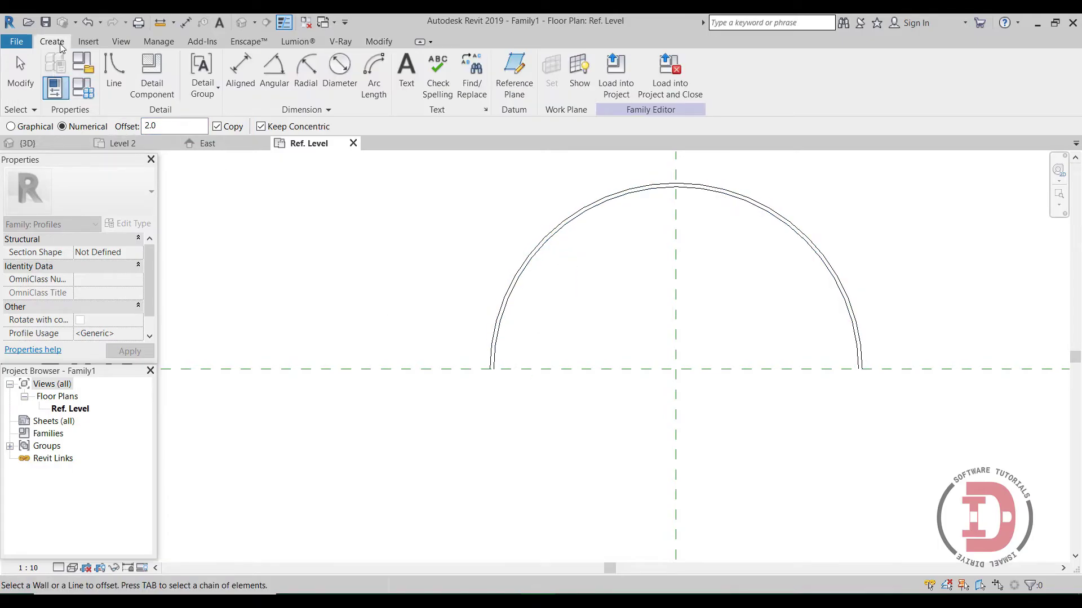
pyautogui.click(114, 71)
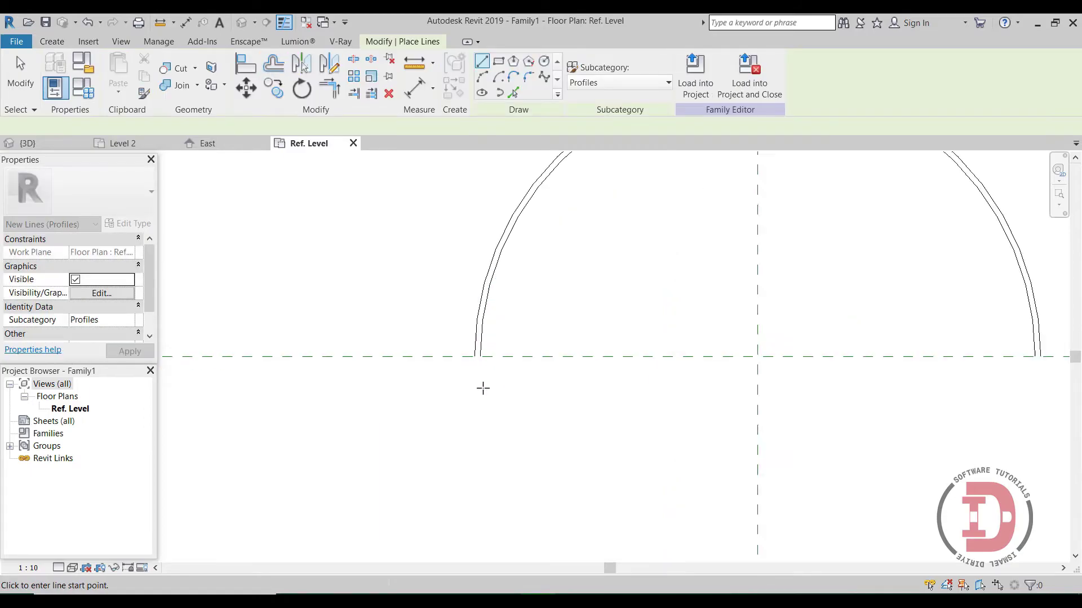
pyautogui.scroll(4, 472, 362)
pyautogui.click(474, 342)
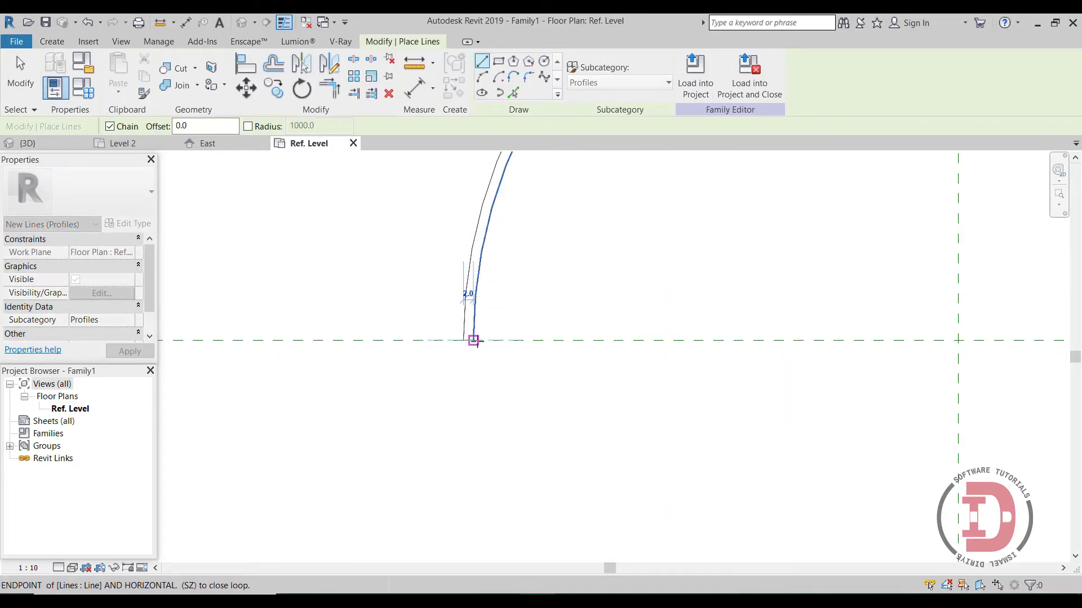
pyautogui.rightClick(534, 368)
pyautogui.click(586, 376)
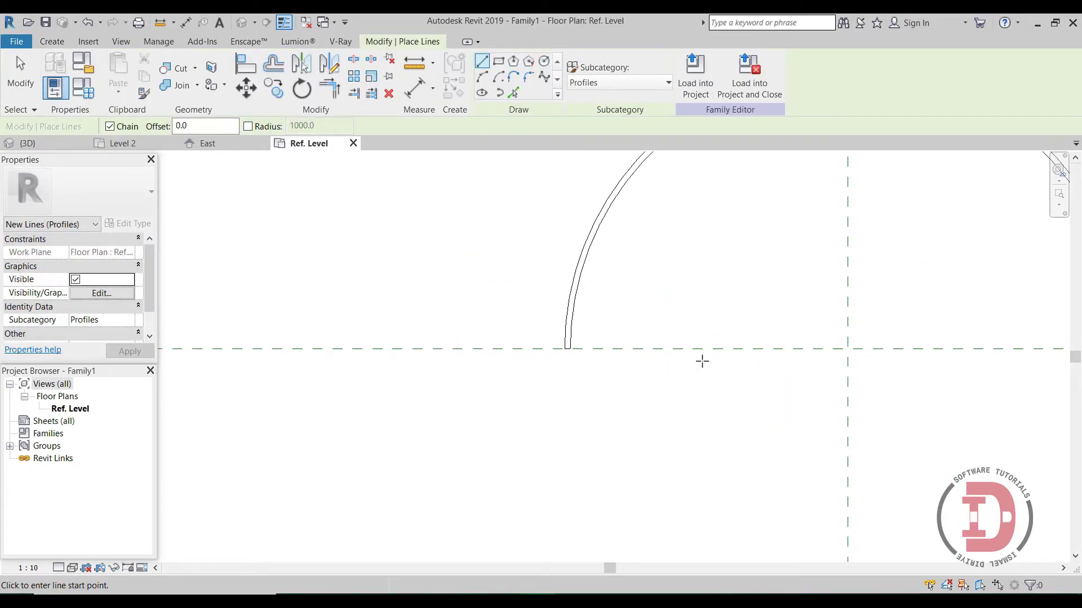
pyautogui.scroll(-3, 742, 394)
pyautogui.scroll(2, 761, 349)
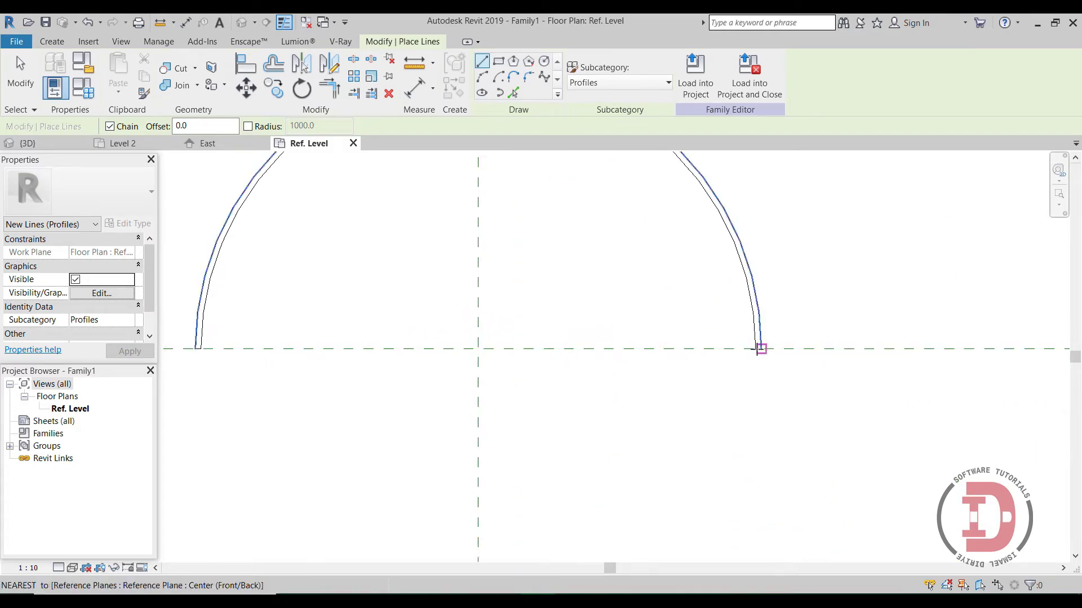
pyautogui.scroll(3, 752, 349)
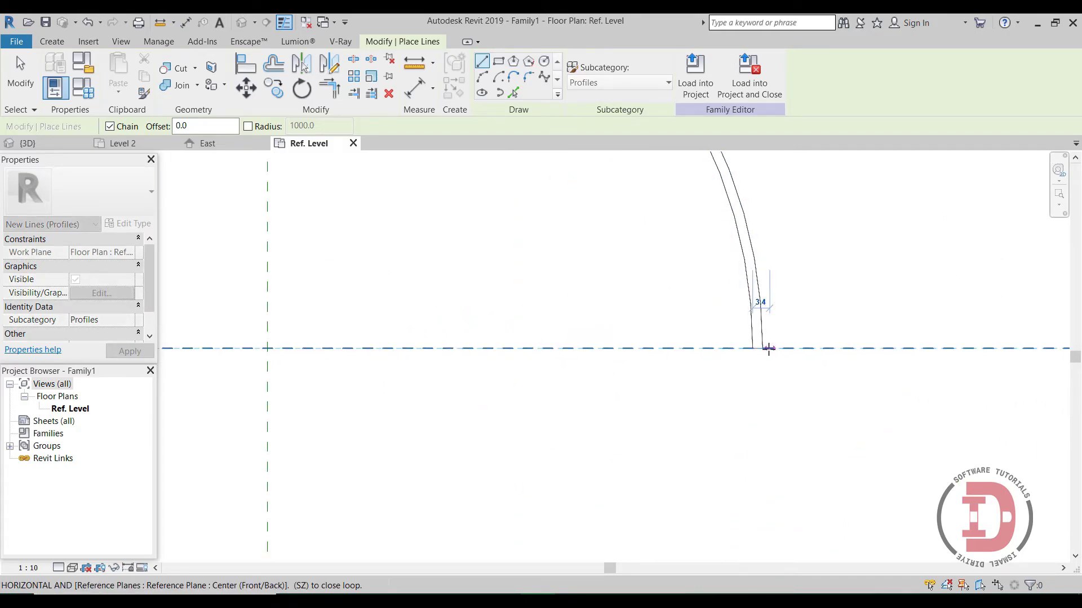
pyautogui.rightClick(793, 349)
pyautogui.click(811, 365)
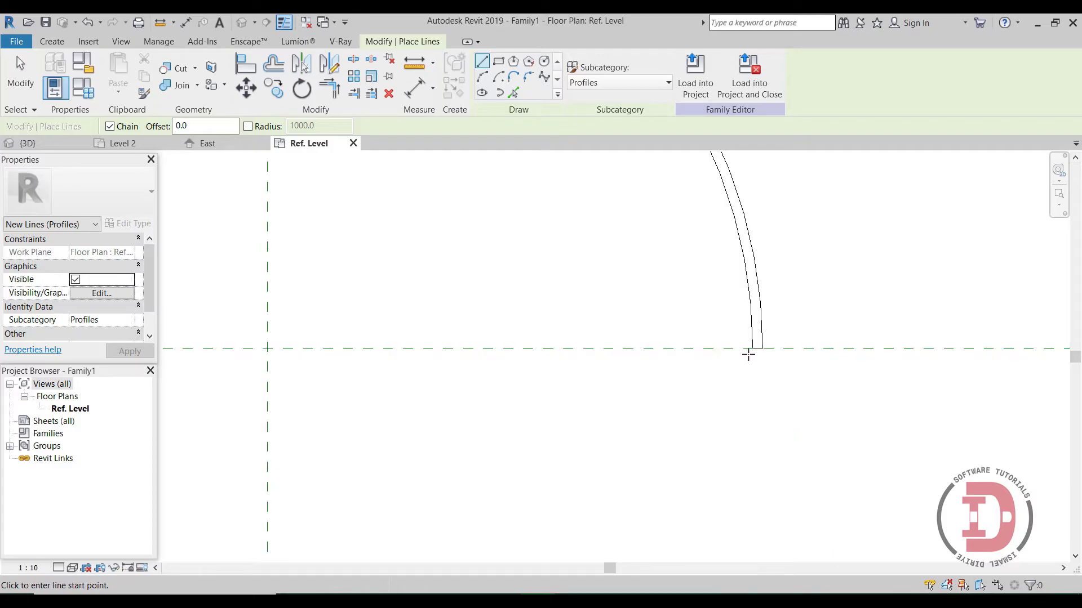
pyautogui.scroll(2, 750, 353)
pyautogui.scroll(2, 766, 361)
pyautogui.scroll(-1, 666, 377)
pyautogui.scroll(-2, 567, 367)
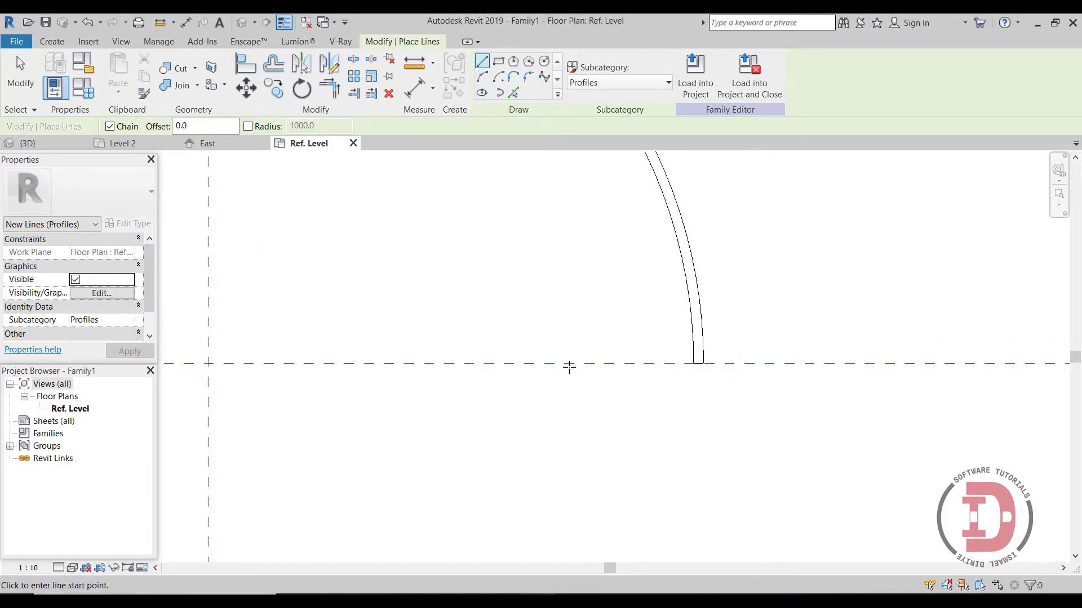
pyautogui.scroll(-3, 529, 362)
pyautogui.scroll(-1, 525, 367)
pyautogui.moveTo(525, 367); pyautogui.dragTo(642, 389, button='middle')
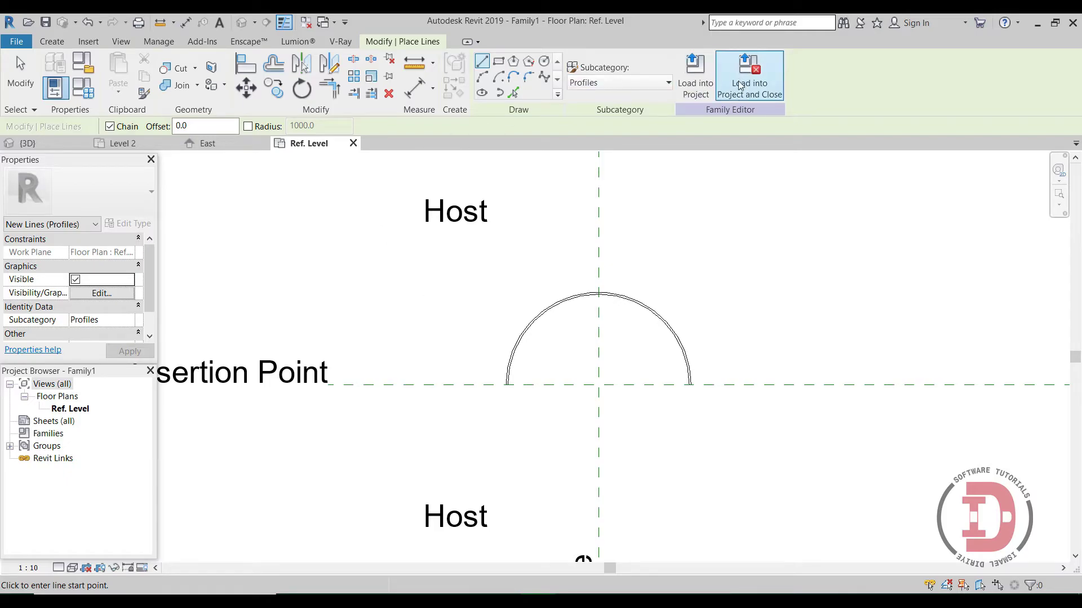
# Load the half-round profile into the project, saving it as Family2 when prompted
pyautogui.click(756, 78)
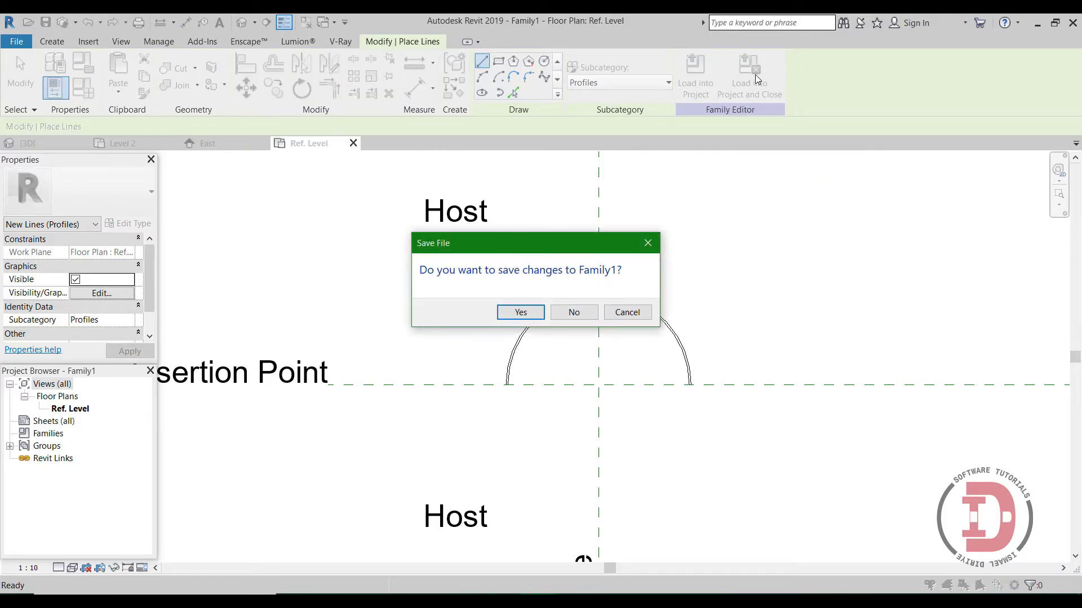
pyautogui.click(515, 312)
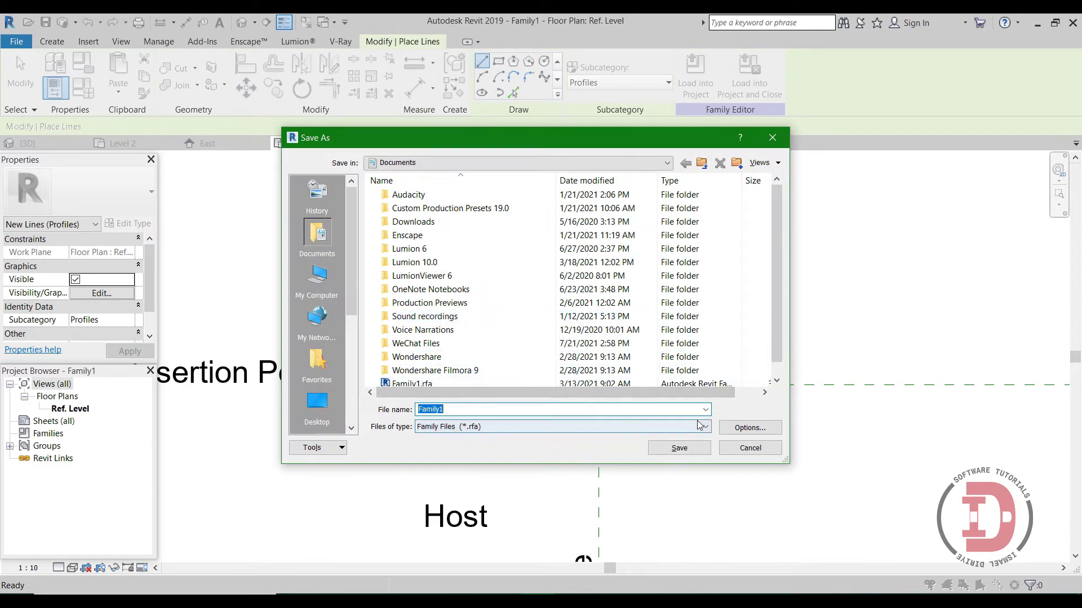
pyautogui.scroll(-1, 501, 379)
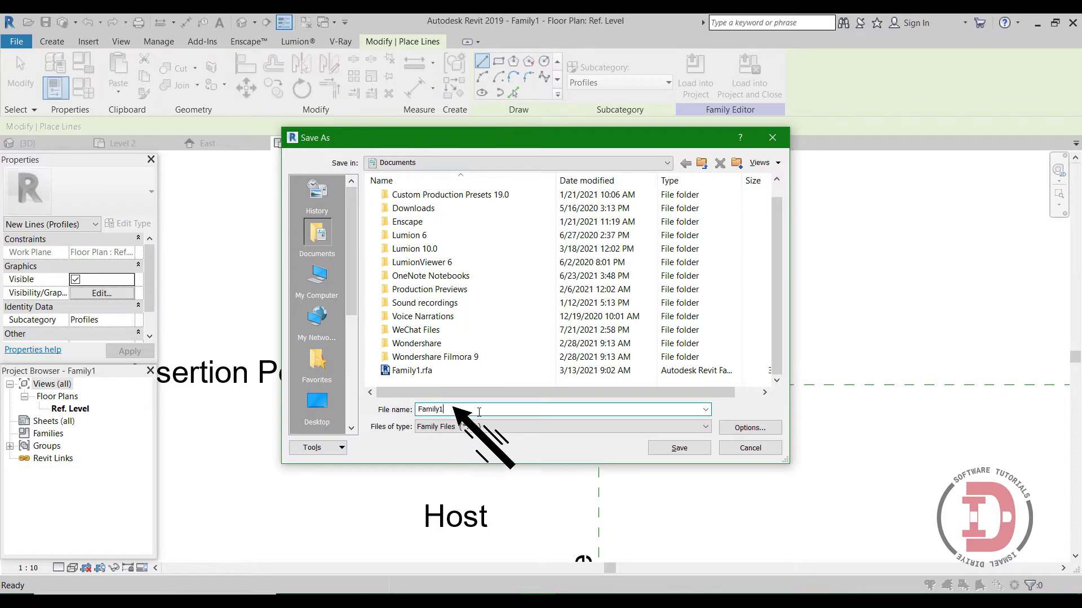
pyautogui.write('Family')
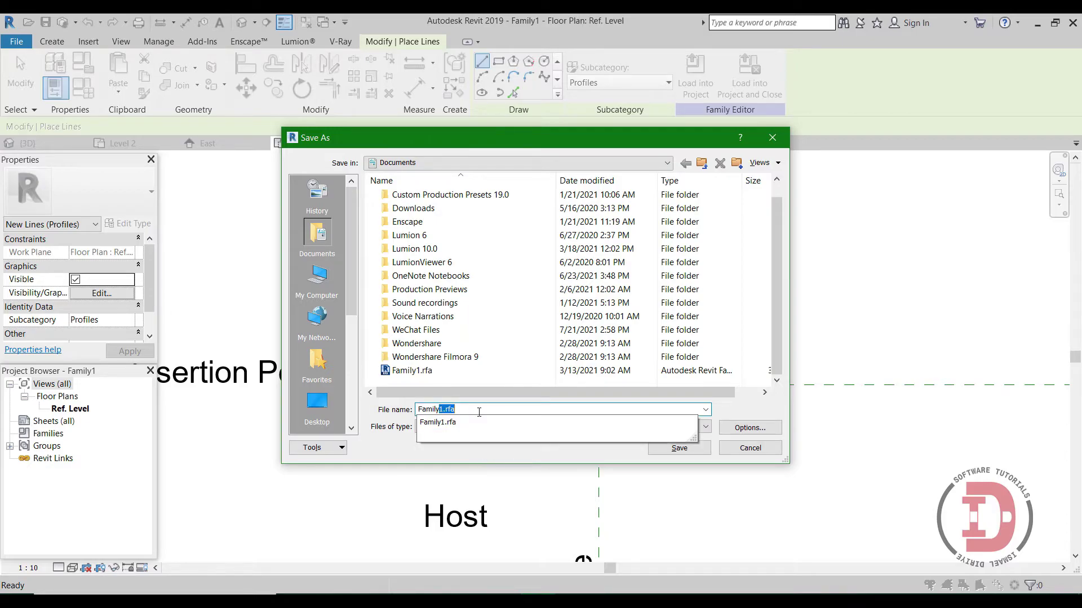
pyautogui.write('2')
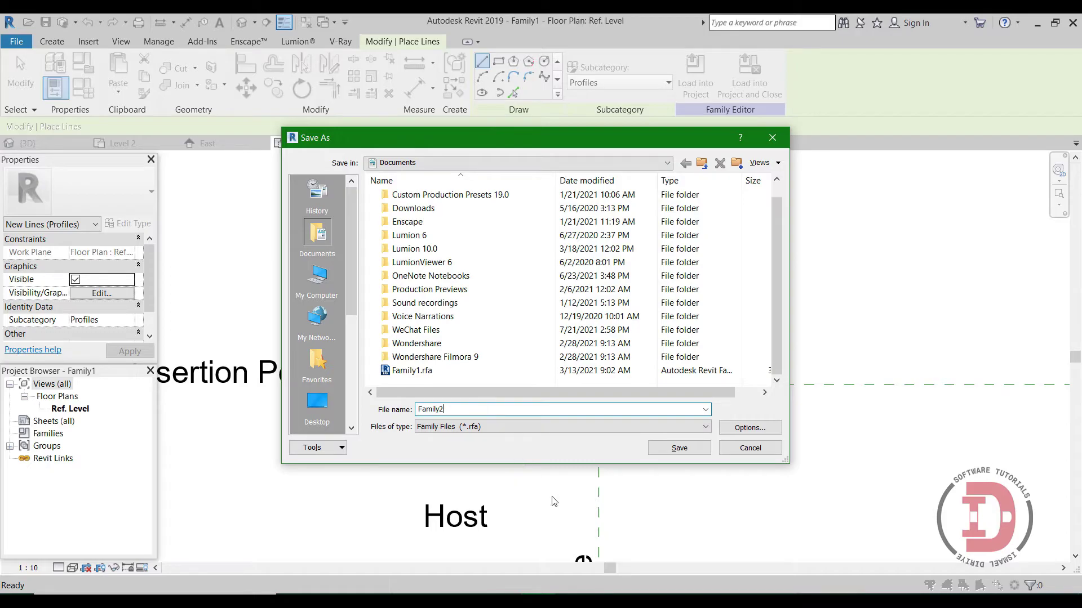
pyautogui.click(673, 450)
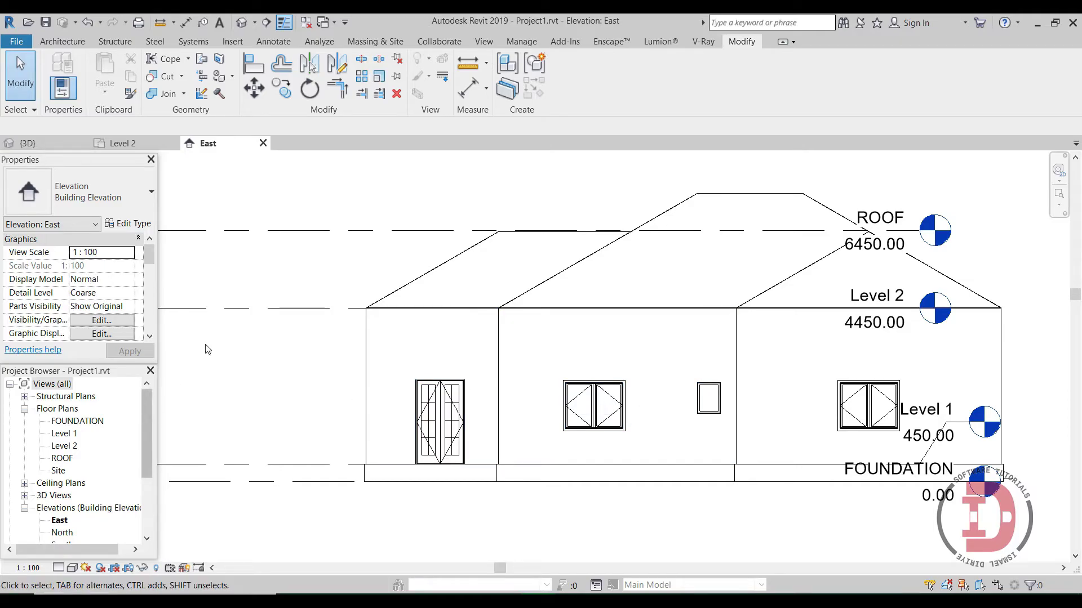
# Show the house in the {3D} view from a front-right isometric angle
pyautogui.click(242, 22)
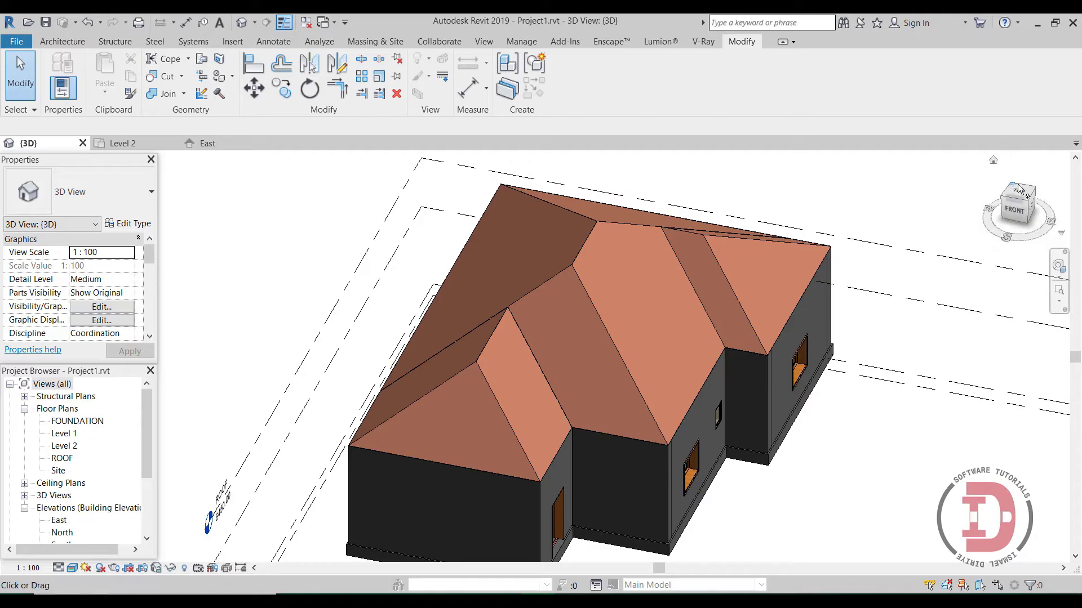
pyautogui.click(1029, 197)
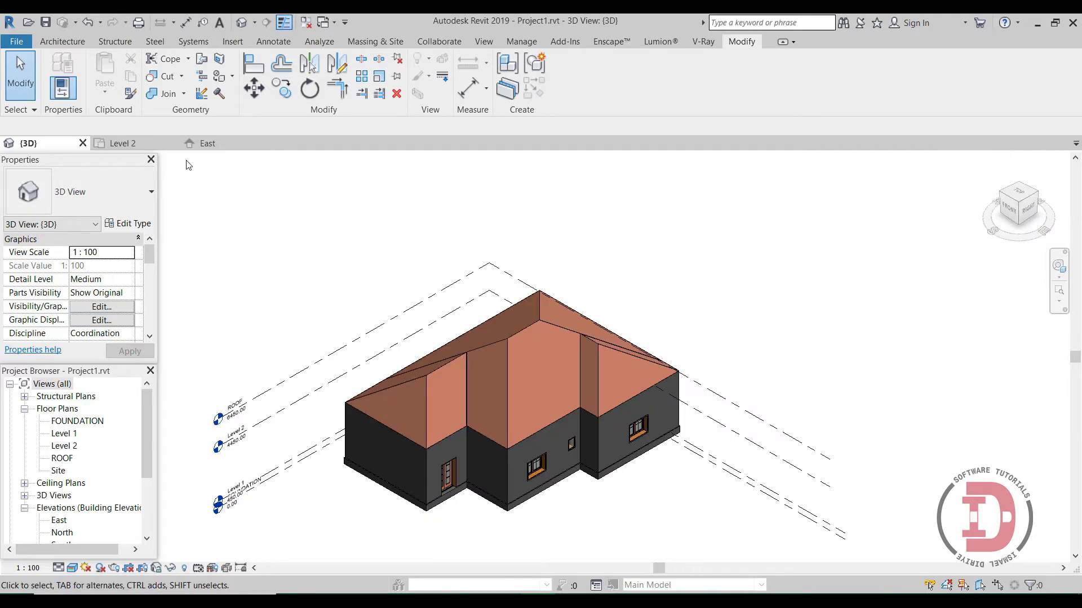
pyautogui.click(66, 43)
pyautogui.click(259, 94)
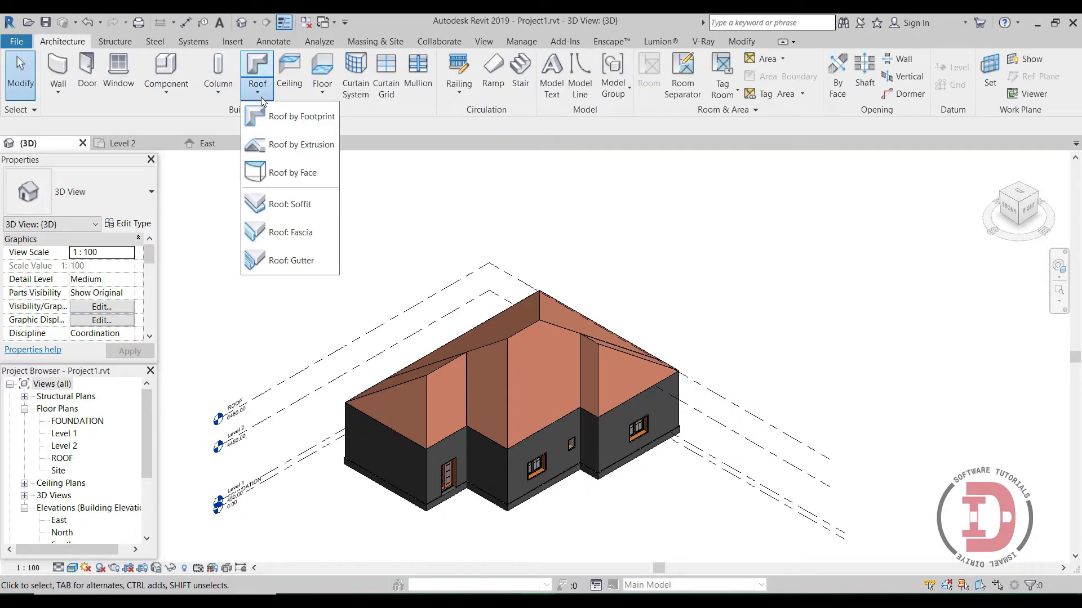
# Start a Roof: Fascia and set its type's Profile to Family2 : Family2
pyautogui.click(287, 241)
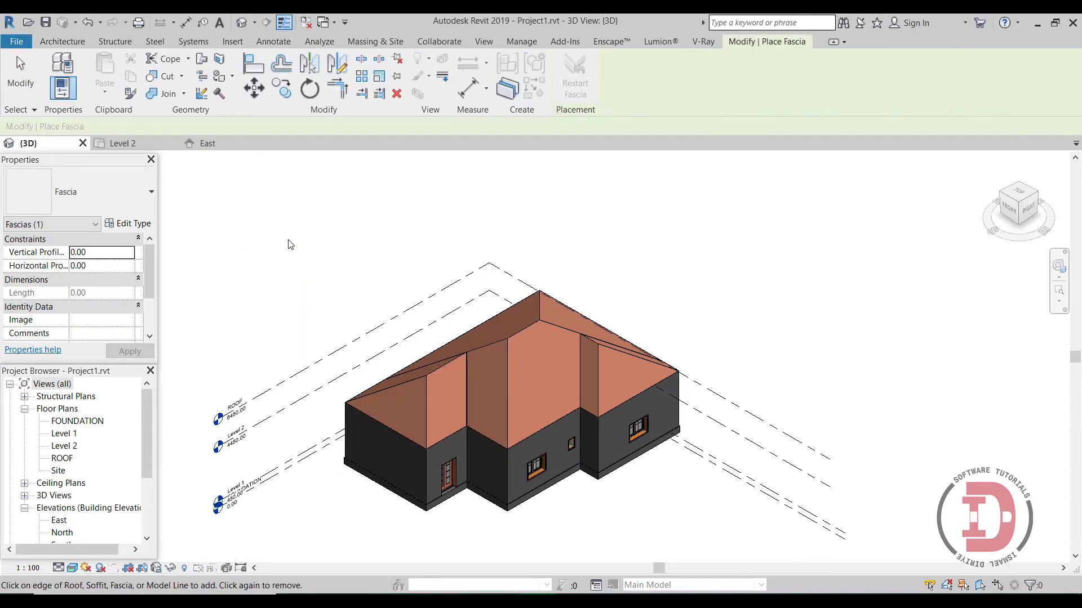
pyautogui.click(141, 225)
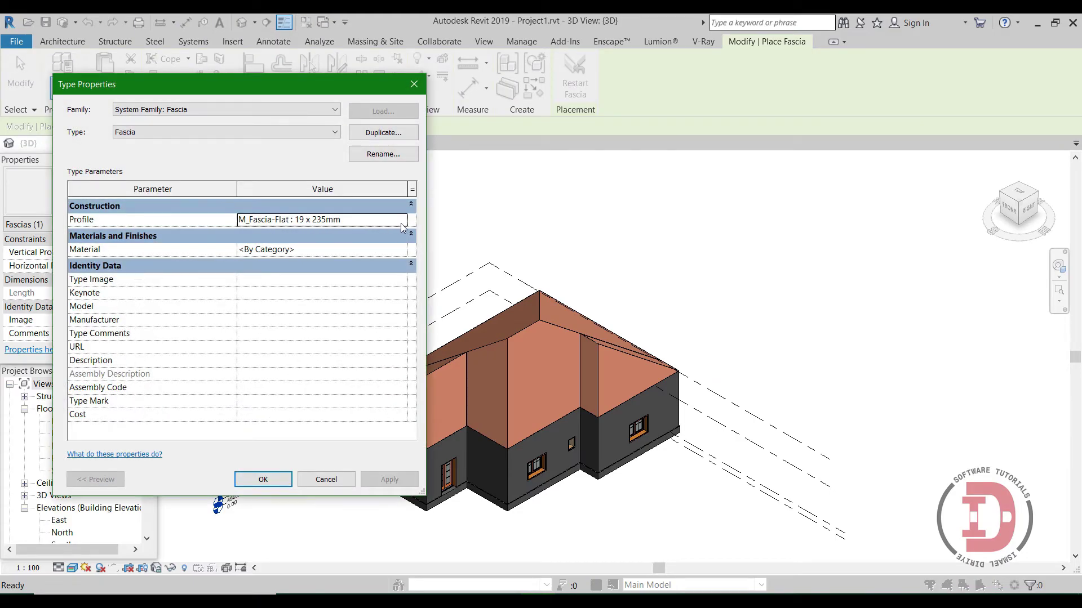
pyautogui.click(403, 224)
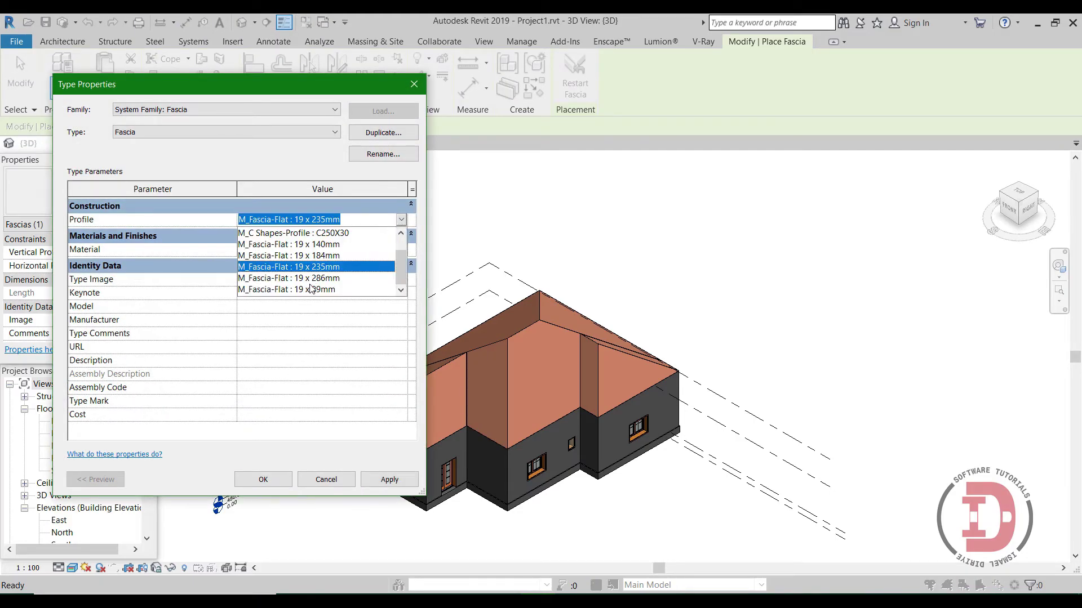
pyautogui.scroll(1, 330, 282)
pyautogui.scroll(1, 338, 277)
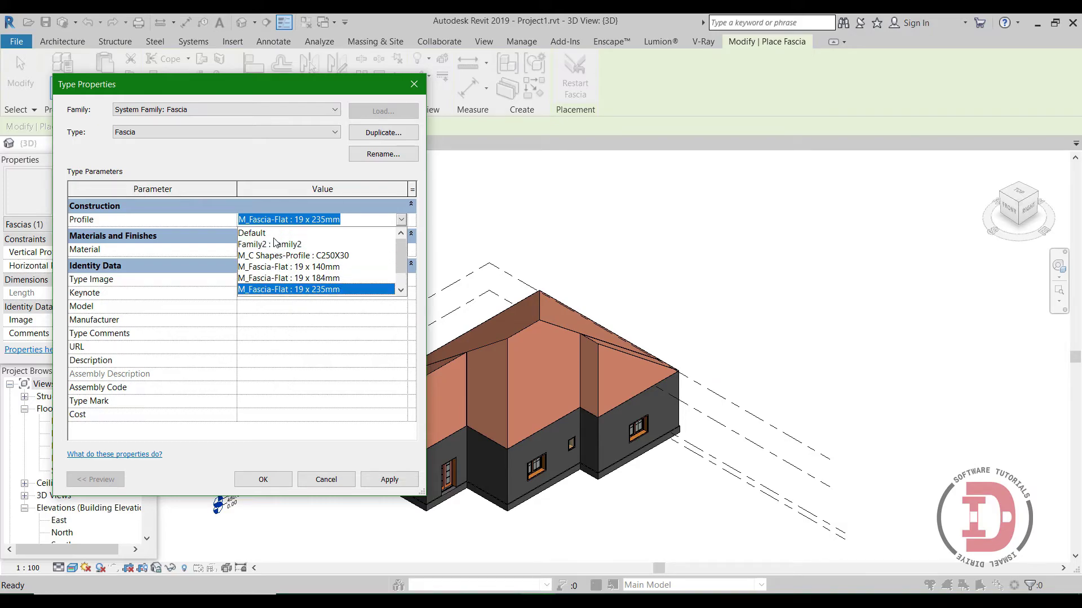
pyautogui.click(299, 246)
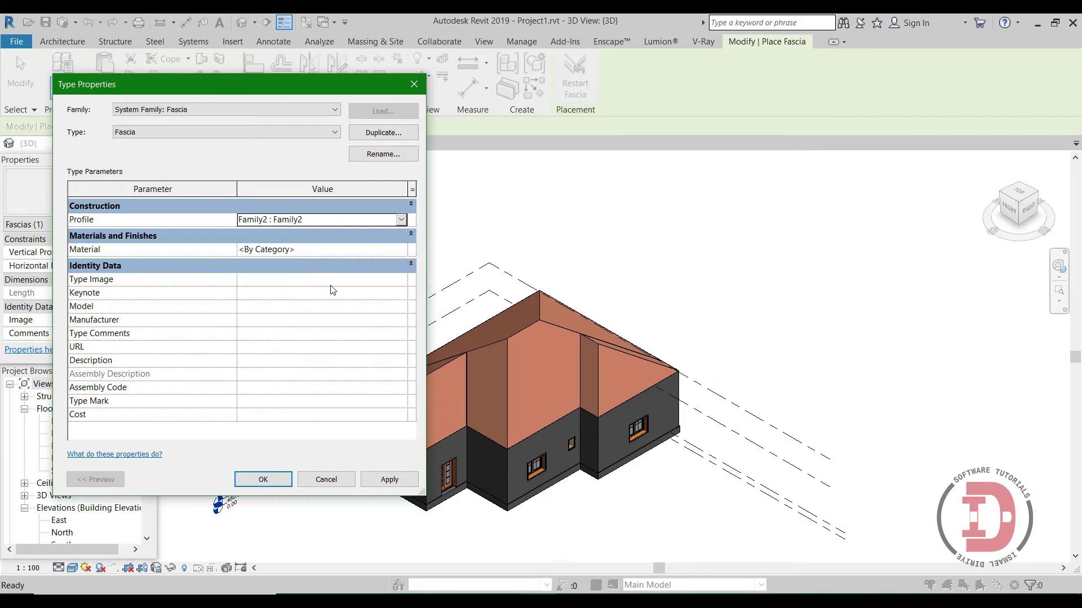
pyautogui.click(402, 253)
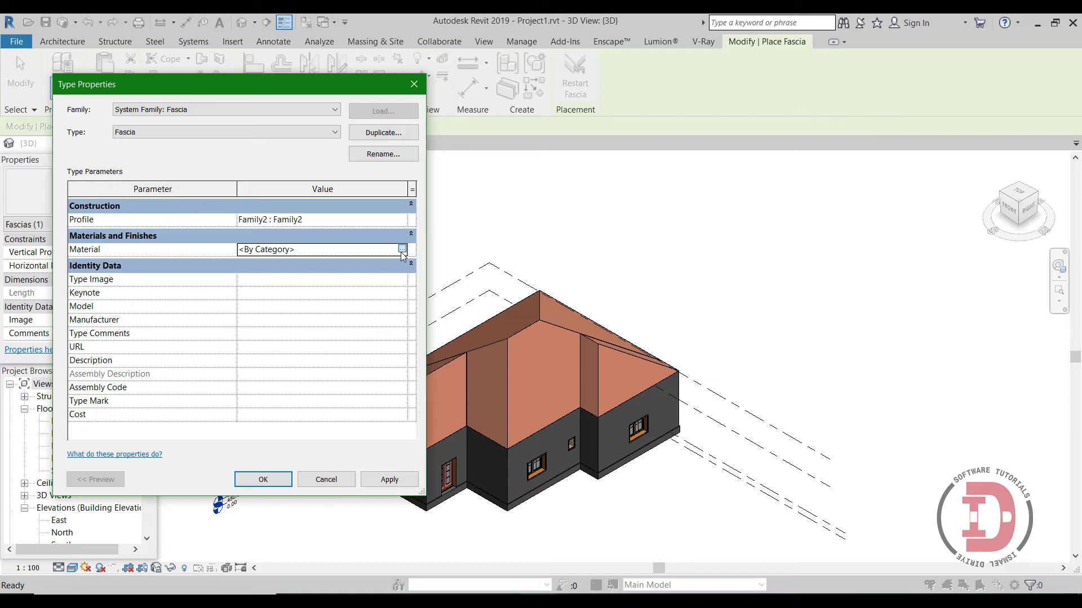
# Create a new material with the Black stucco appearance from the Appearance Library
pyautogui.click(401, 249)
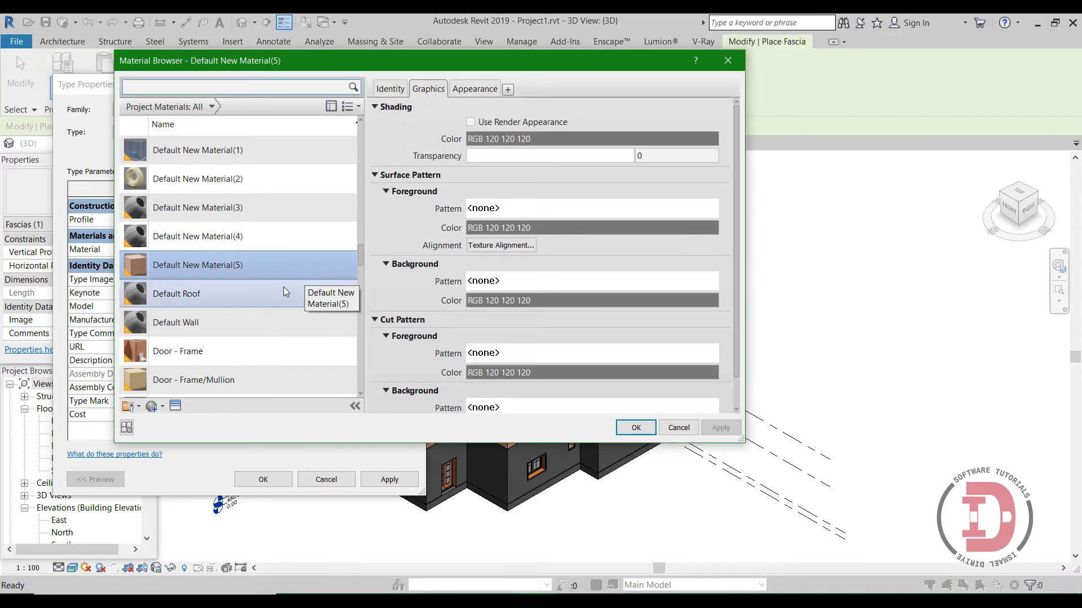
pyautogui.scroll(-3, 271, 293)
pyautogui.scroll(-5, 236, 350)
pyautogui.click(162, 406)
pyautogui.click(183, 423)
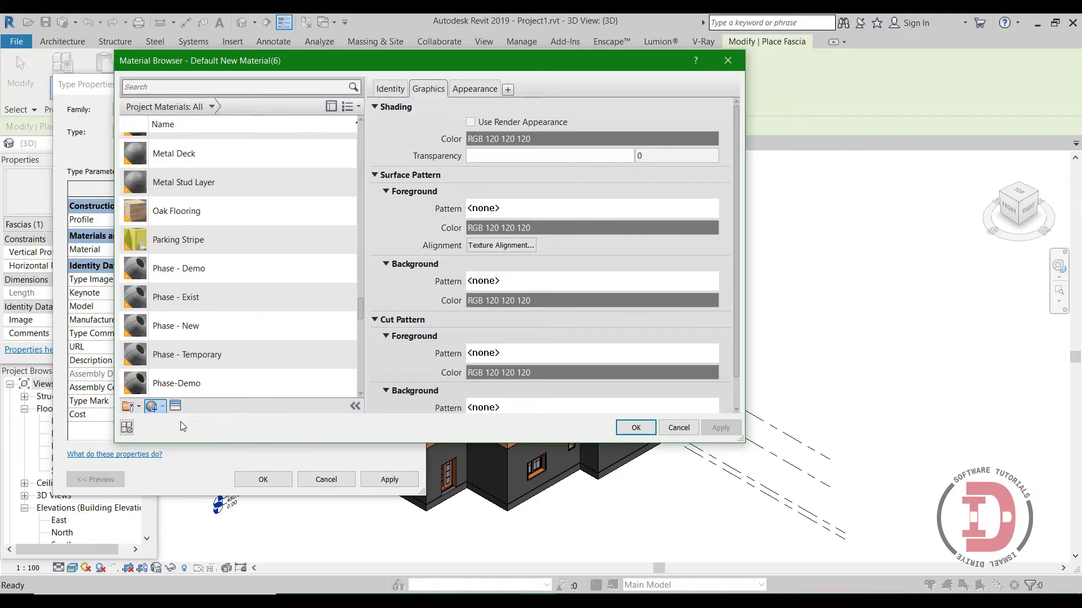
pyautogui.click(175, 406)
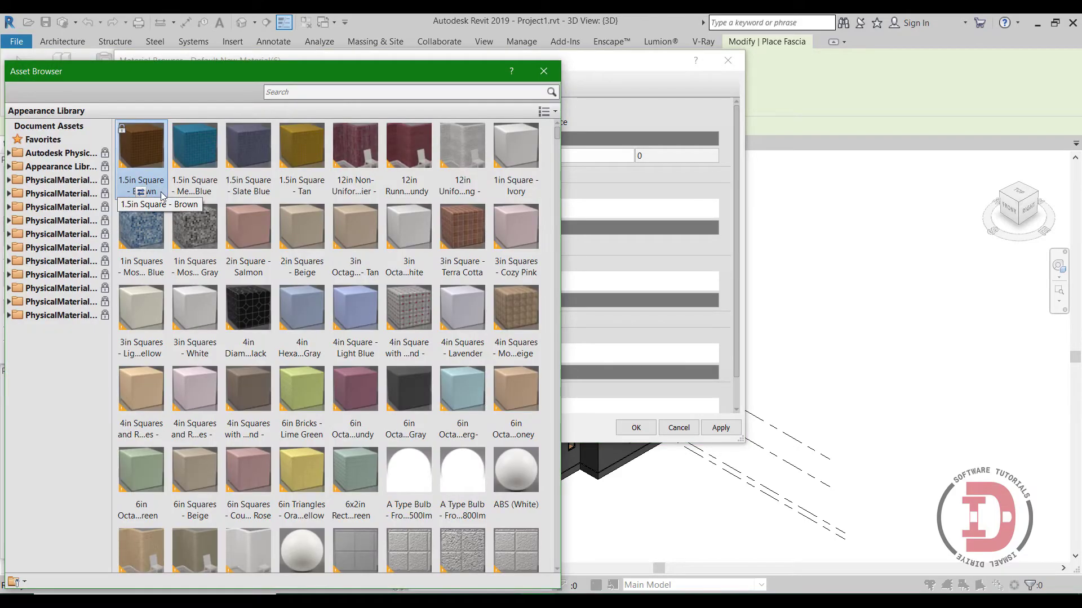
pyautogui.click(9, 167)
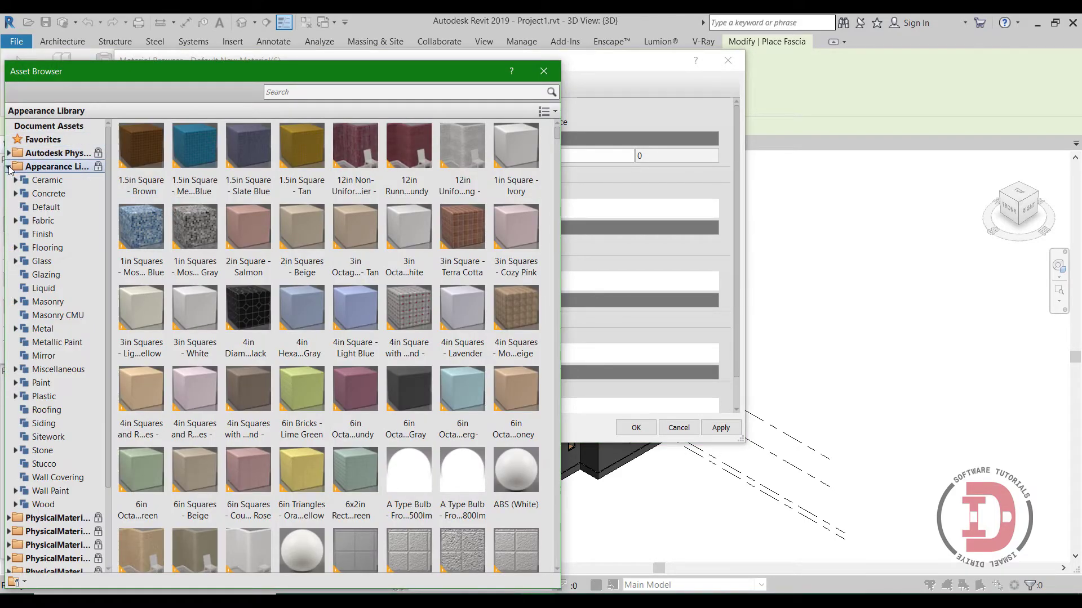
pyautogui.click(45, 464)
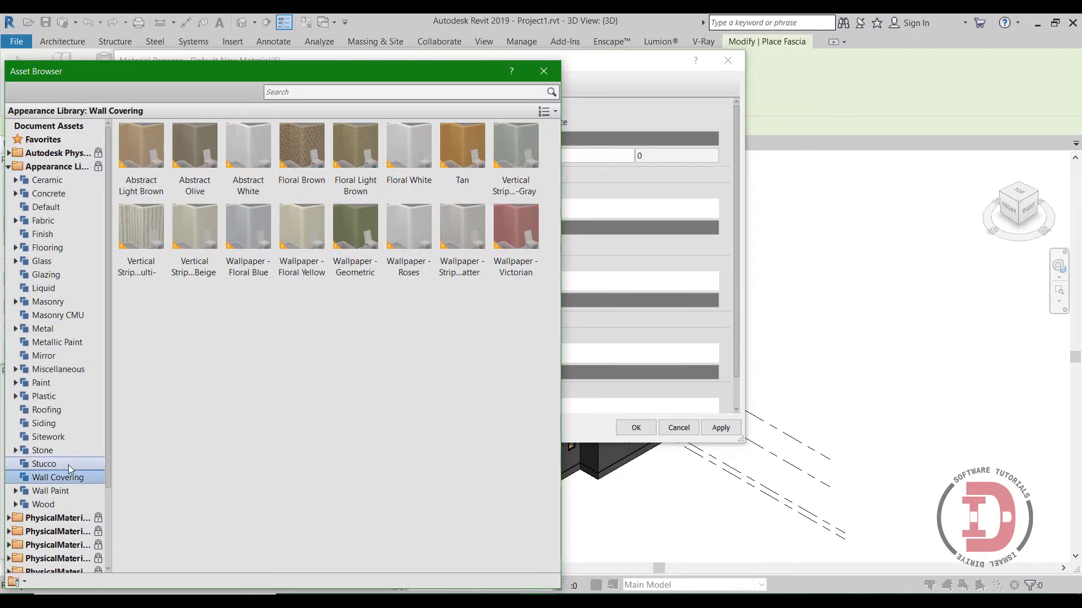
pyautogui.click(69, 467)
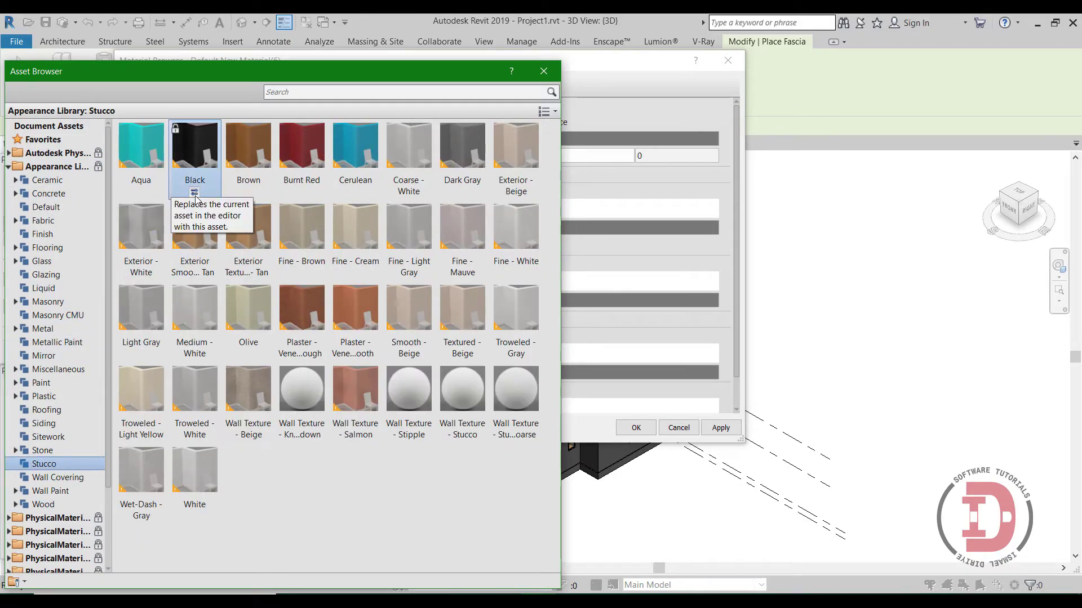
pyautogui.click(194, 192)
pyautogui.click(544, 71)
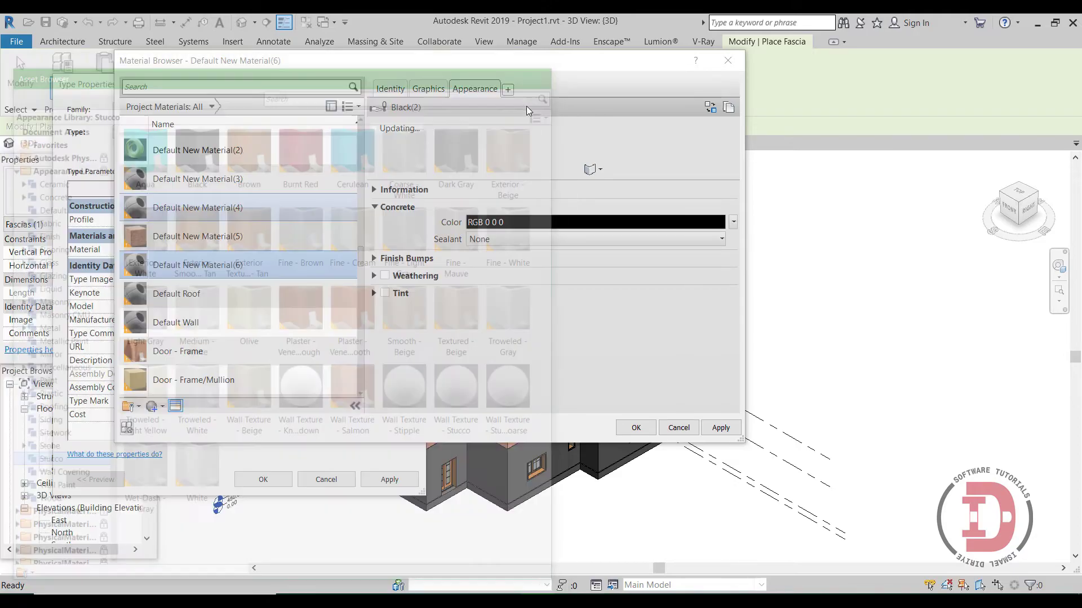
# Make the material's shading follow its black appearance and apply it to the fascia type
pyautogui.click(428, 89)
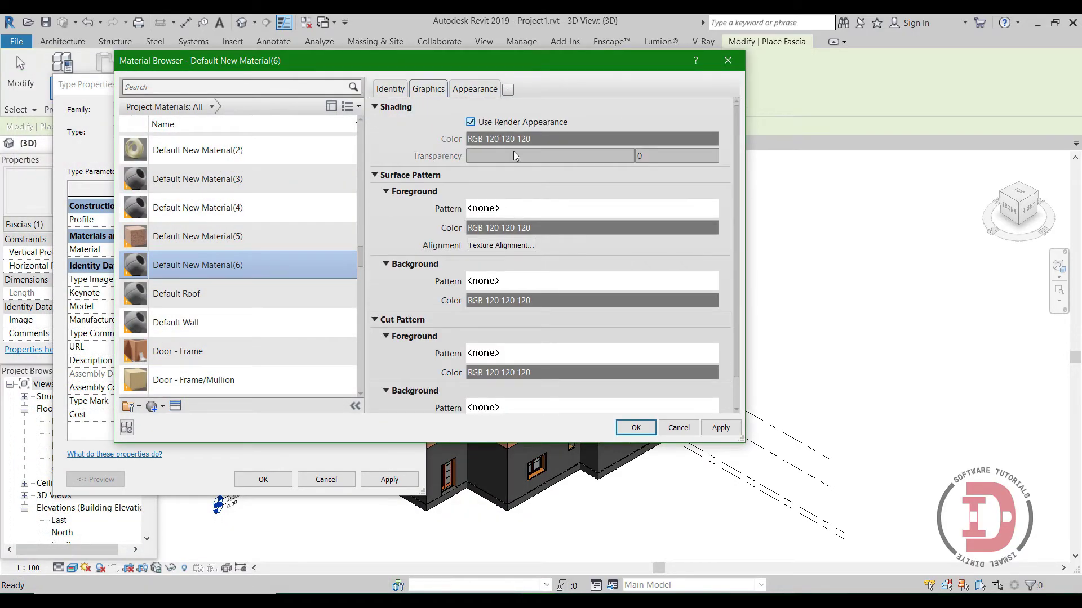
pyautogui.click(720, 427)
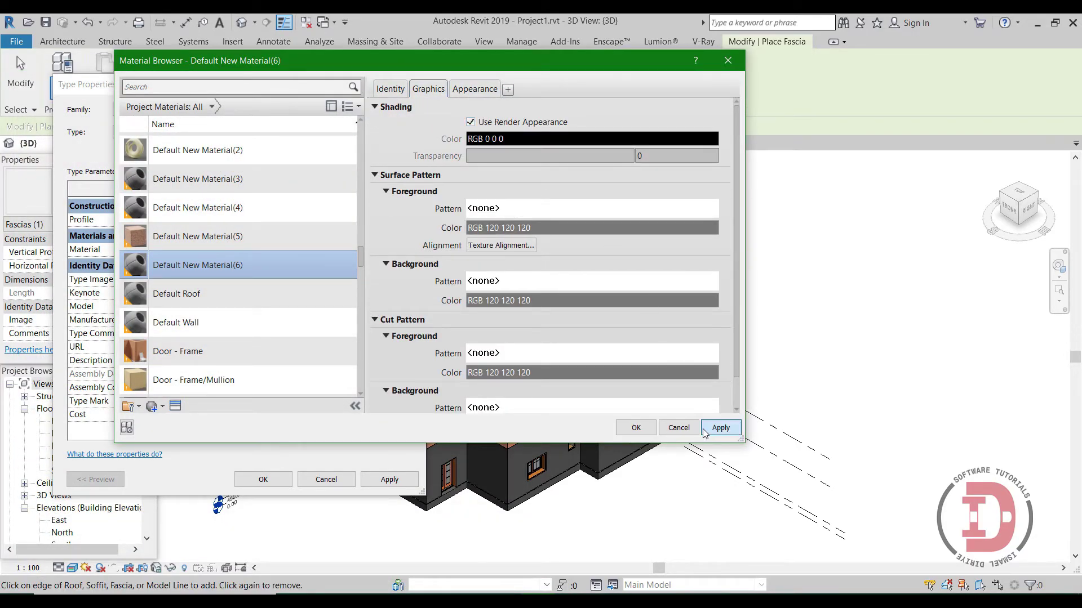
pyautogui.click(636, 429)
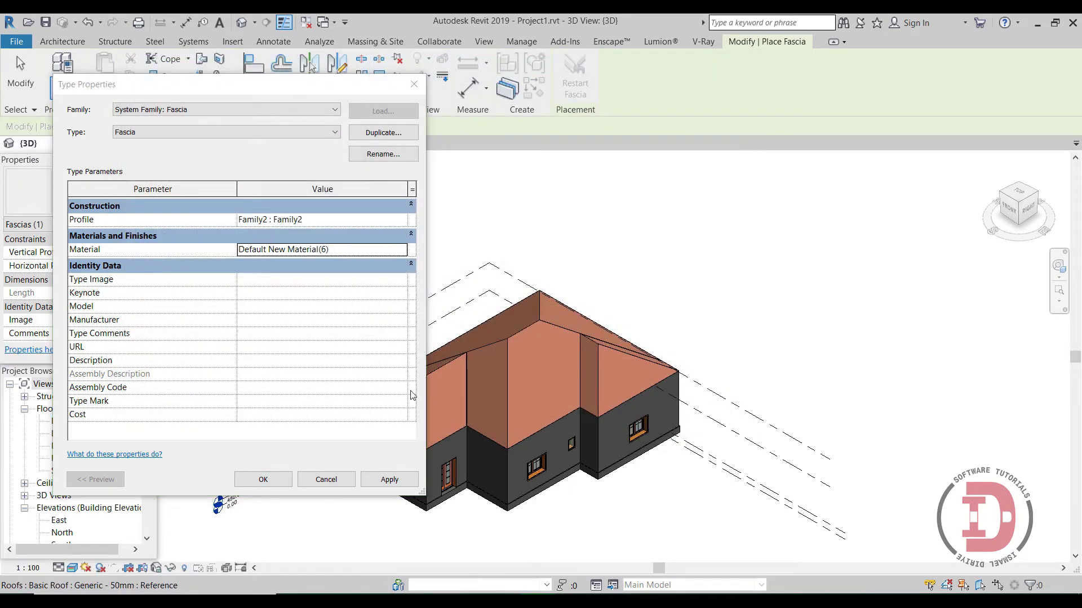
pyautogui.click(403, 478)
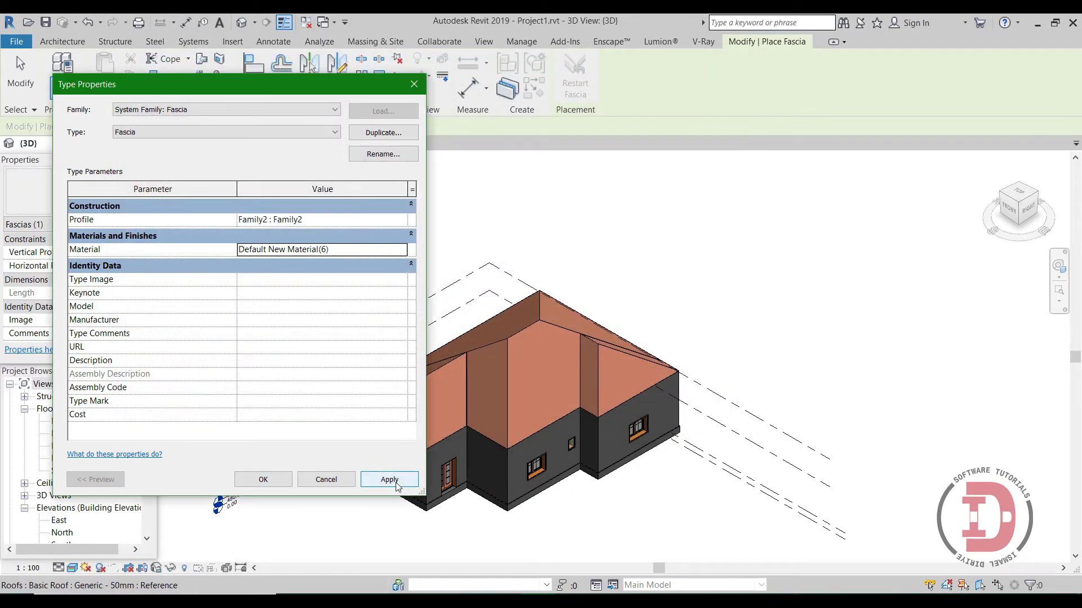
pyautogui.click(280, 482)
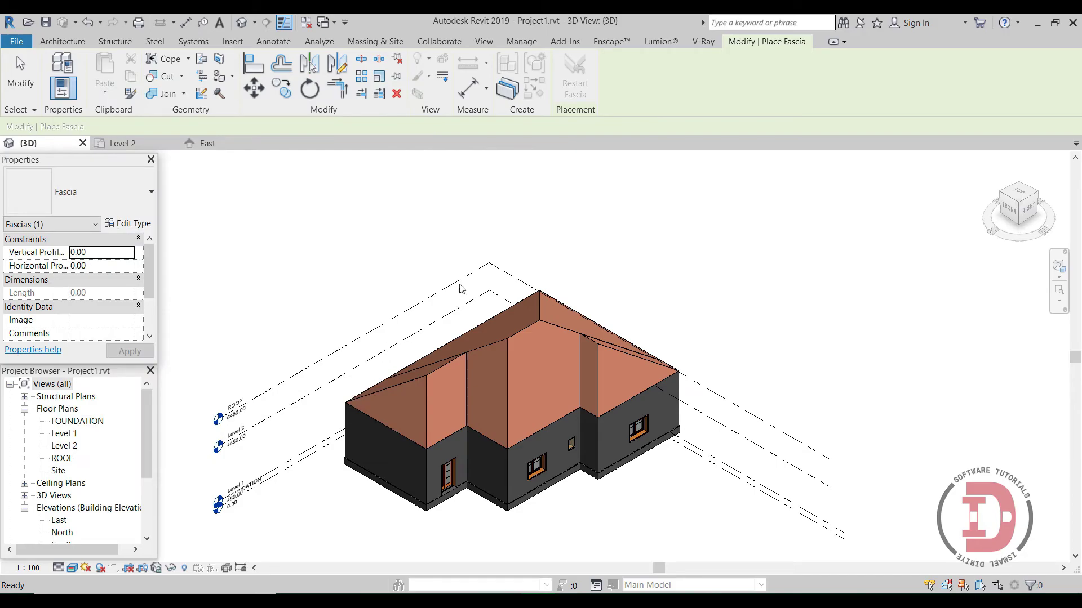
# Start Roof: Fascia and place it along the front edge, valley and upper ridge edge
pyautogui.click(61, 42)
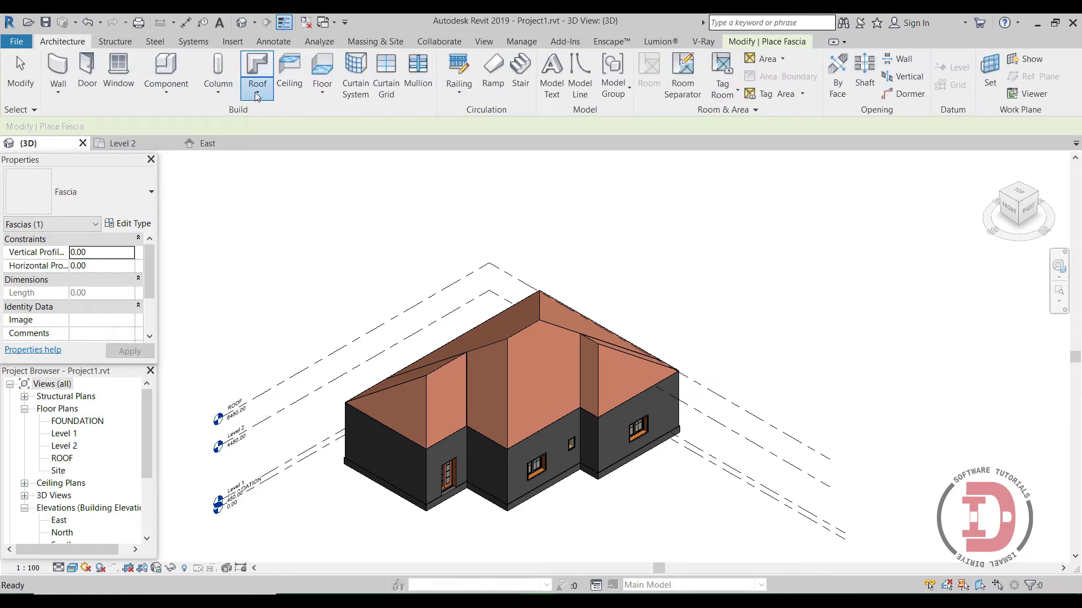
pyautogui.click(255, 92)
pyautogui.click(270, 235)
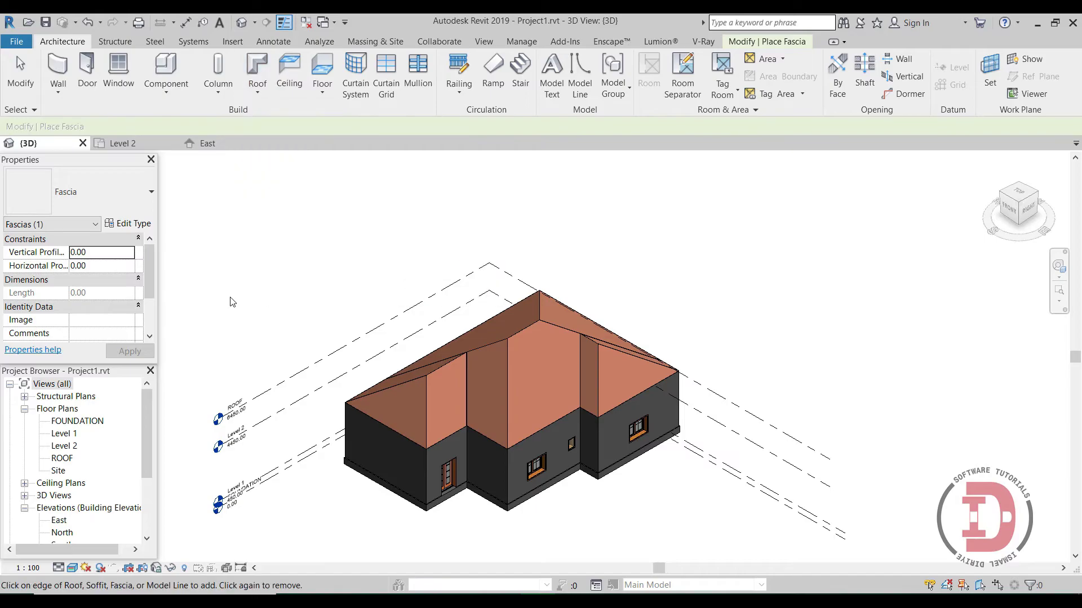
pyautogui.click(526, 329)
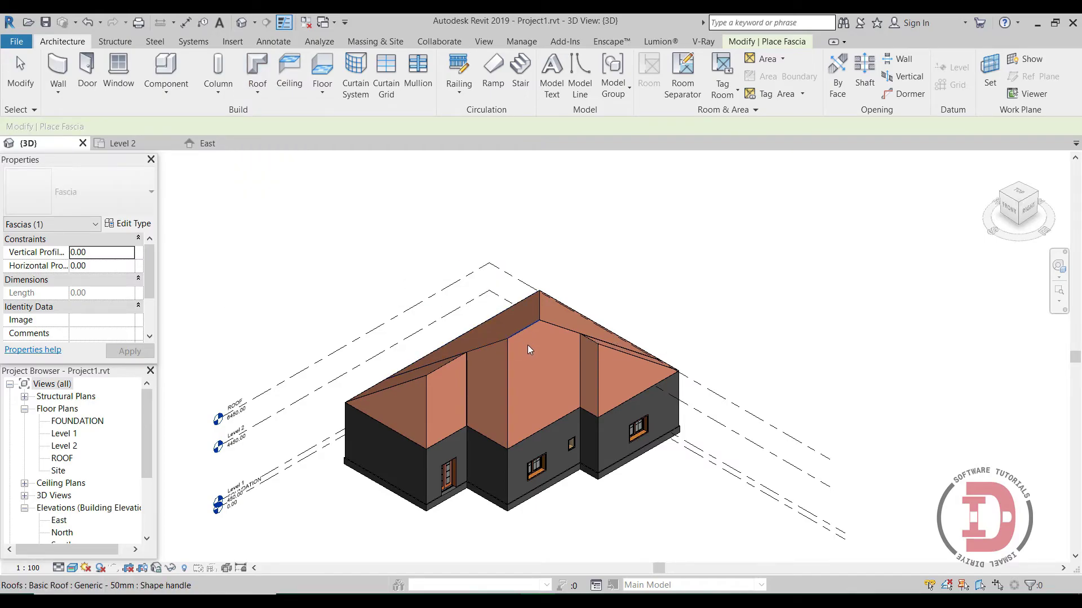
pyautogui.click(507, 374)
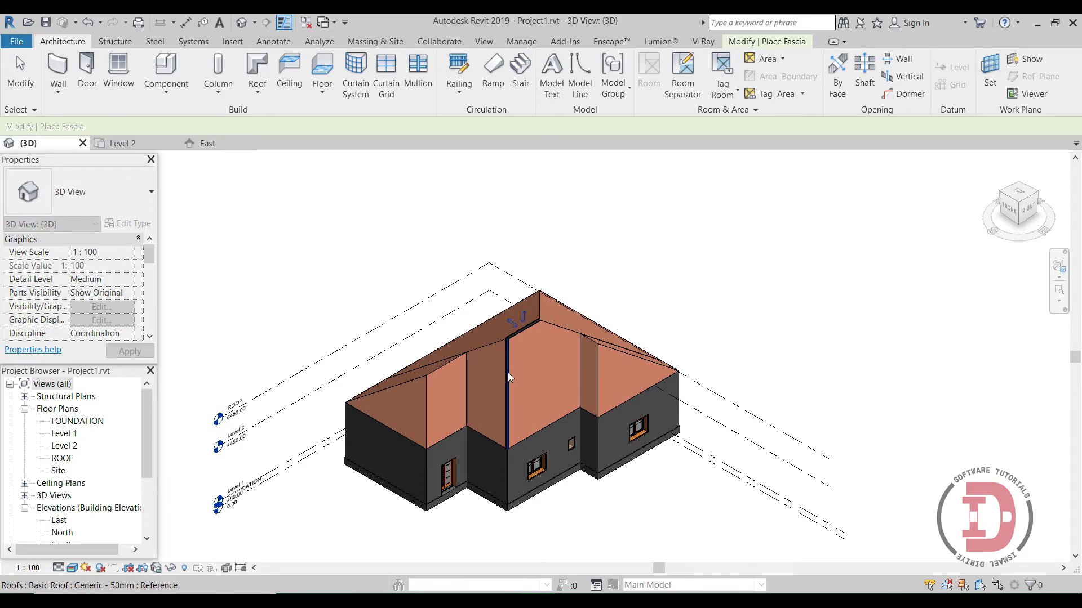
pyautogui.click(590, 343)
pyautogui.click(565, 333)
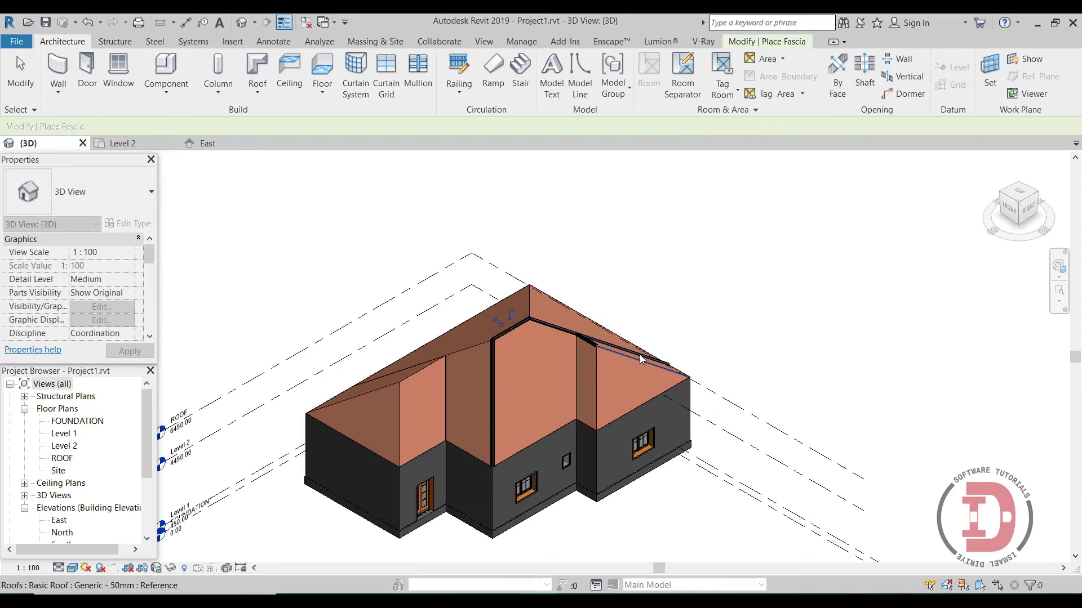
# Add fascia along the right and left sloped hips and corner edges, then view from above
pyautogui.scroll(4, 631, 349)
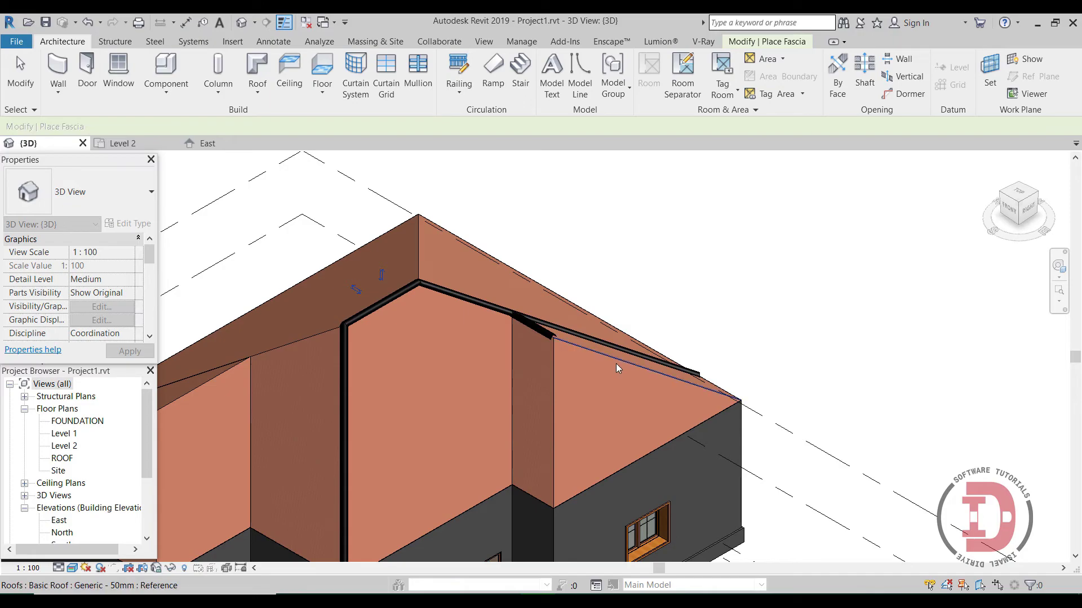
pyautogui.click(616, 364)
pyautogui.click(555, 417)
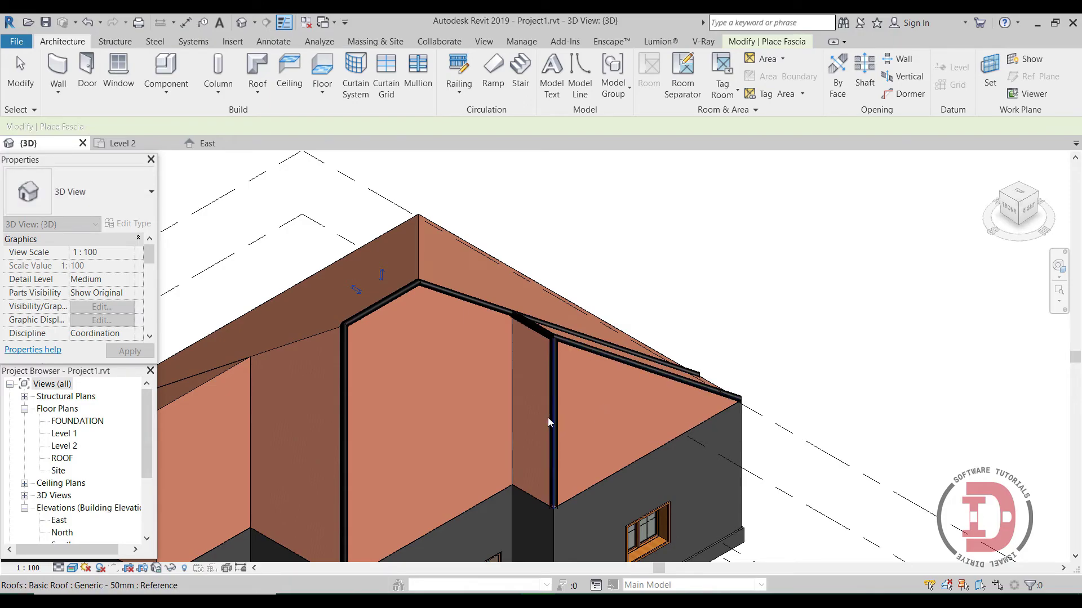
pyautogui.scroll(-2, 414, 411)
pyautogui.scroll(2, 511, 361)
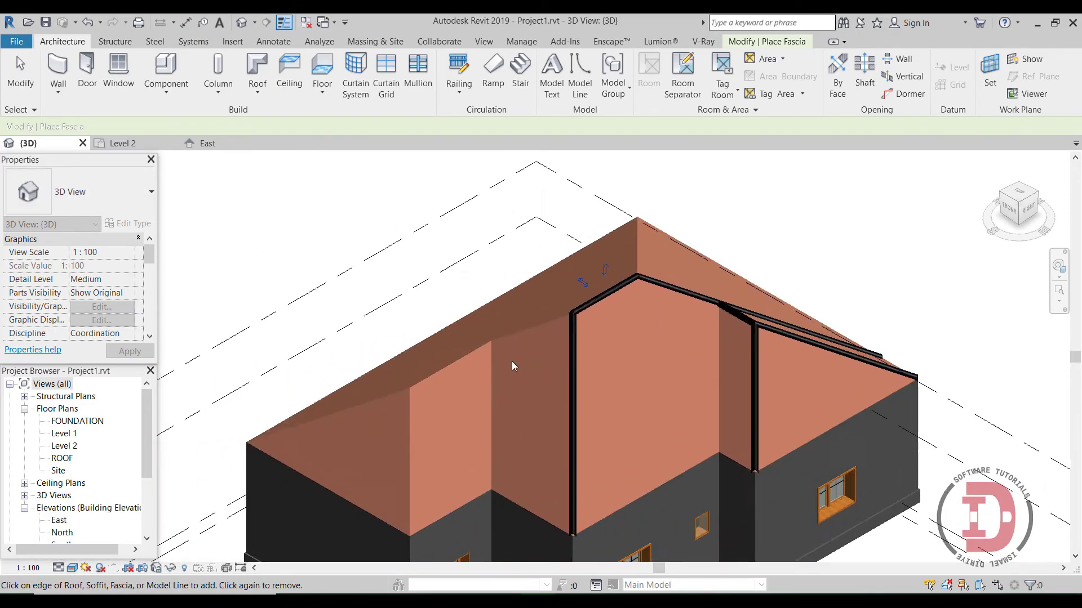
pyautogui.scroll(2, 512, 361)
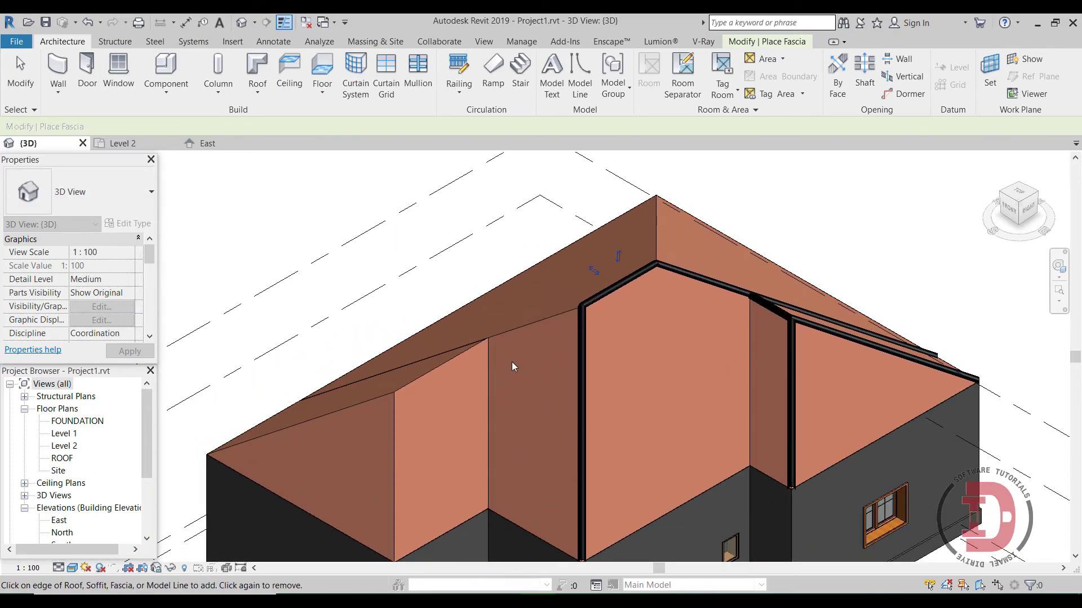
pyautogui.click(468, 353)
pyautogui.click(526, 329)
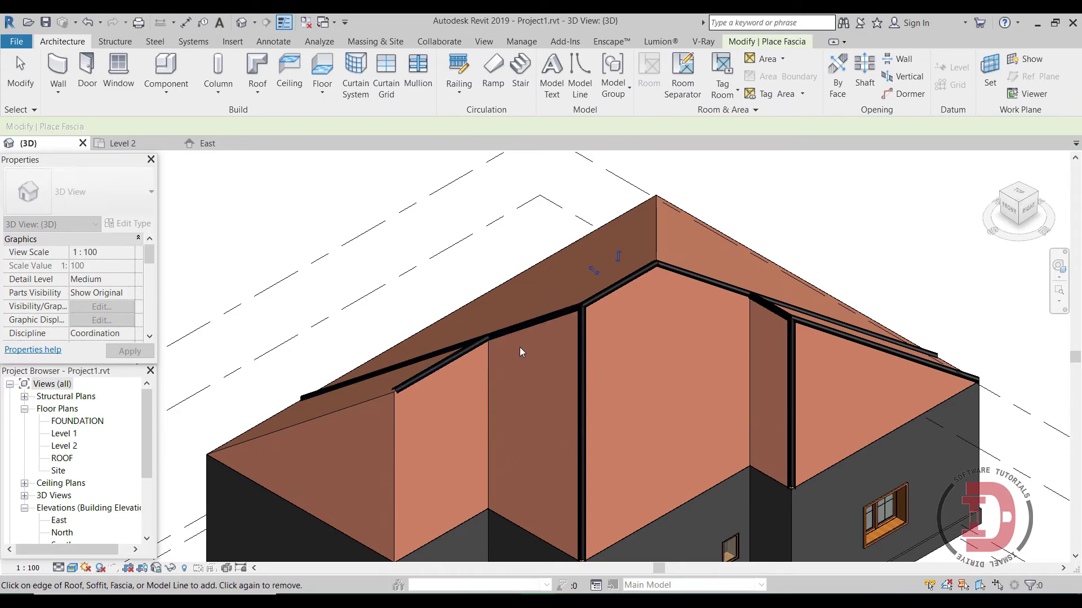
pyautogui.click(393, 420)
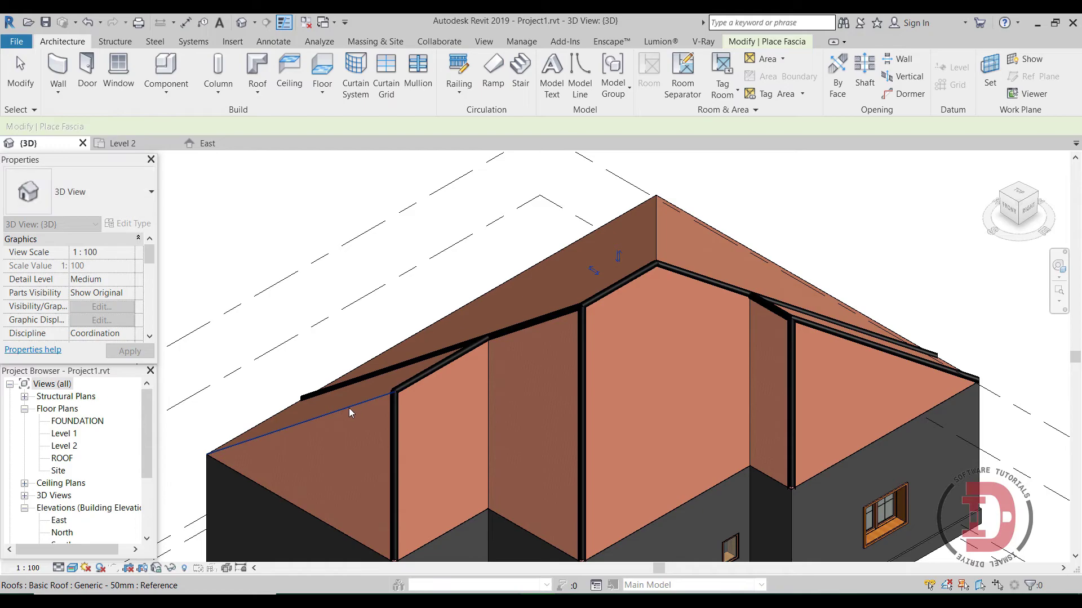
pyautogui.click(351, 406)
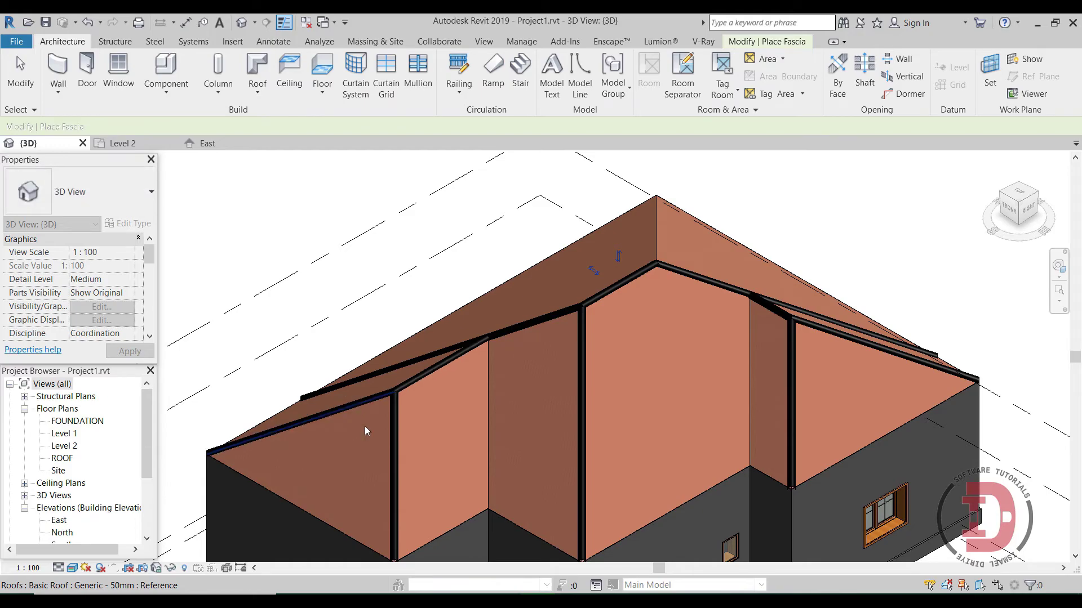
pyautogui.click(1020, 190)
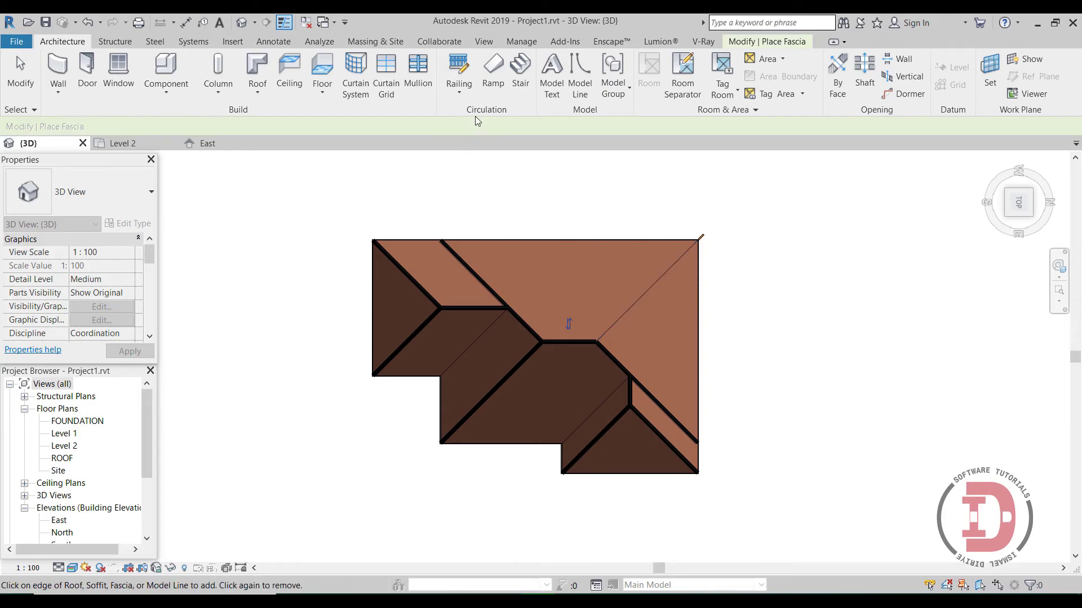
pyautogui.click(989, 170)
pyautogui.scroll(3, 536, 235)
pyautogui.scroll(2, 535, 234)
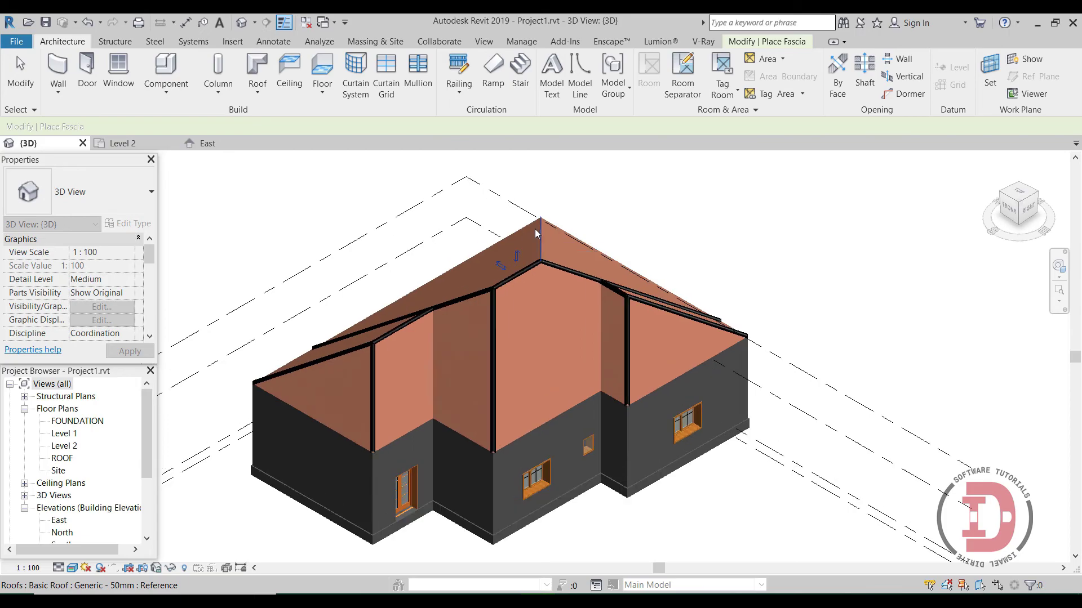
pyautogui.click(1026, 197)
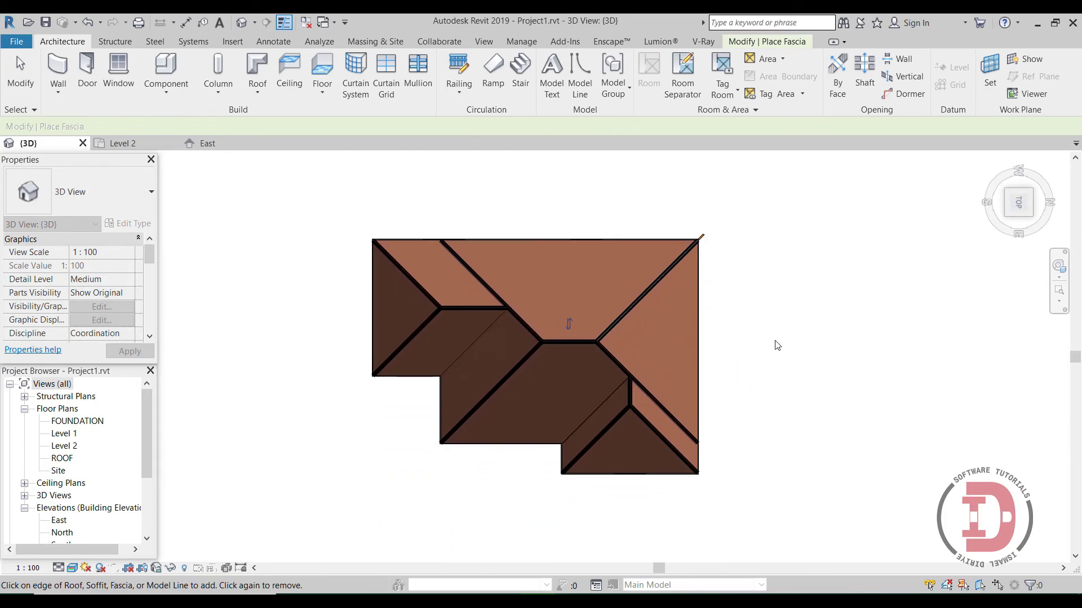
pyautogui.press('Escape')
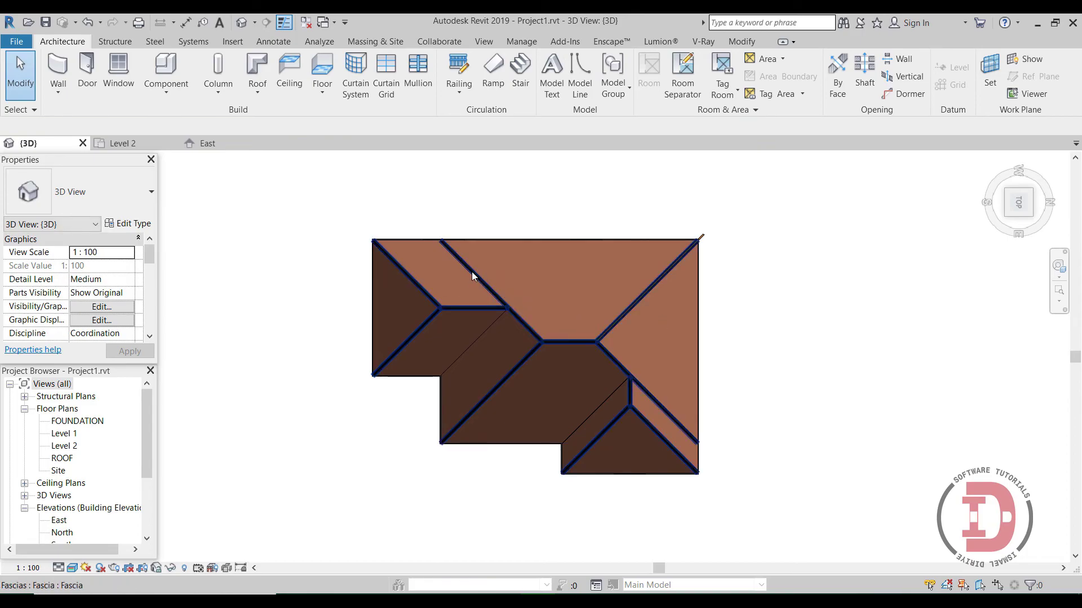
pyautogui.click(471, 271)
pyautogui.press('l')
pyautogui.press('i')
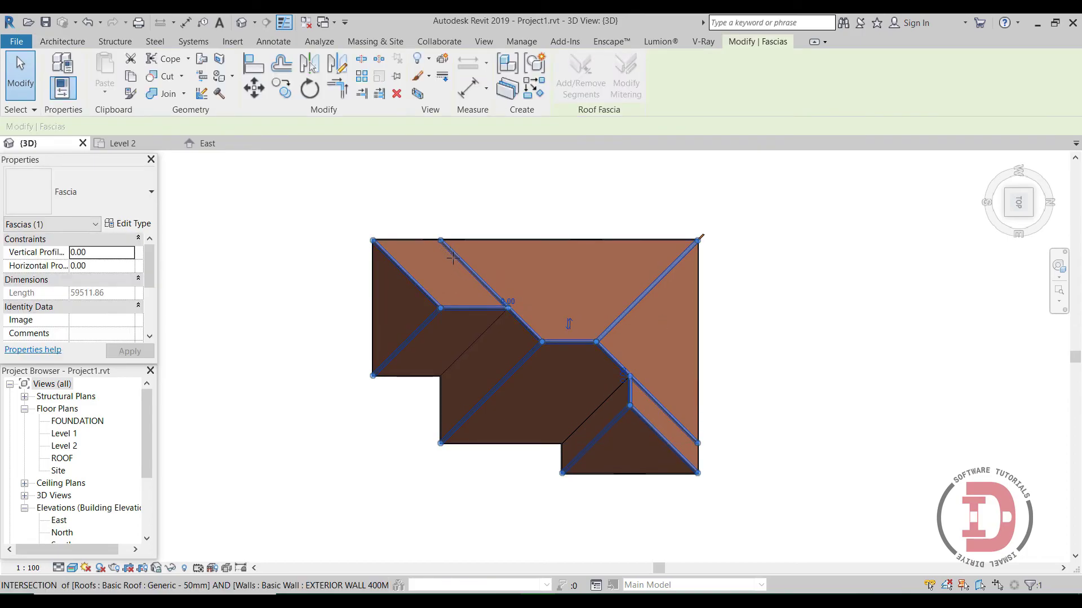
pyautogui.click(441, 244)
pyautogui.click(507, 307)
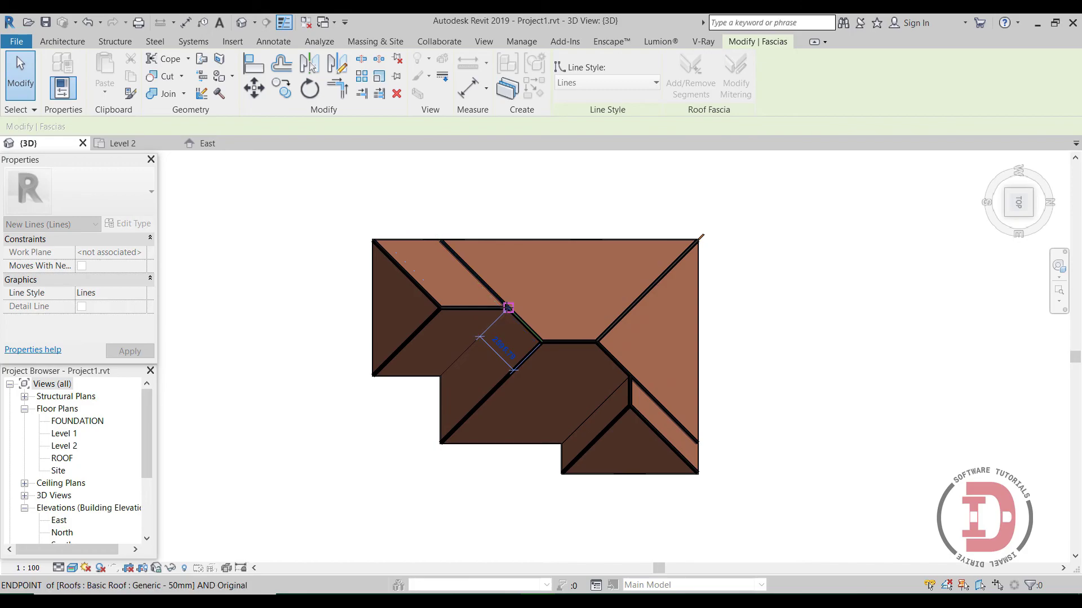
pyautogui.press('Escape')
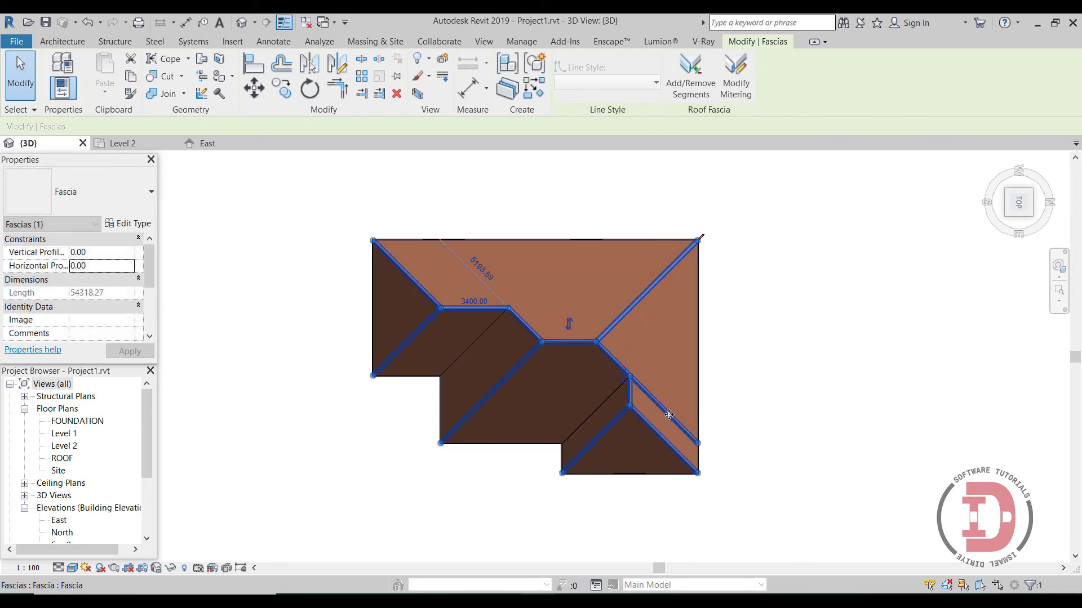
pyautogui.press('Escape')
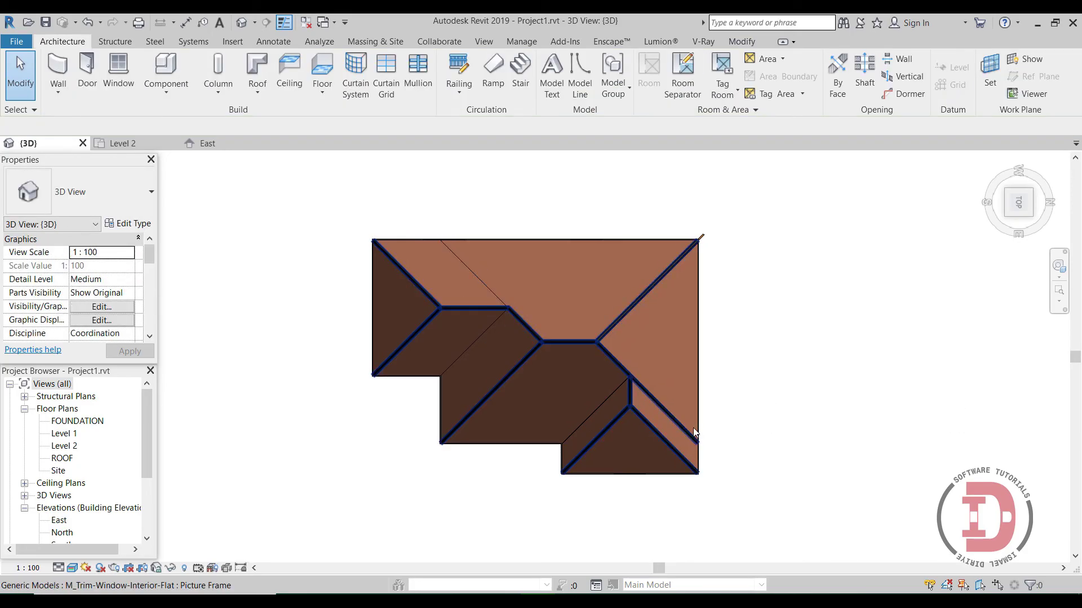
pyautogui.click(692, 434)
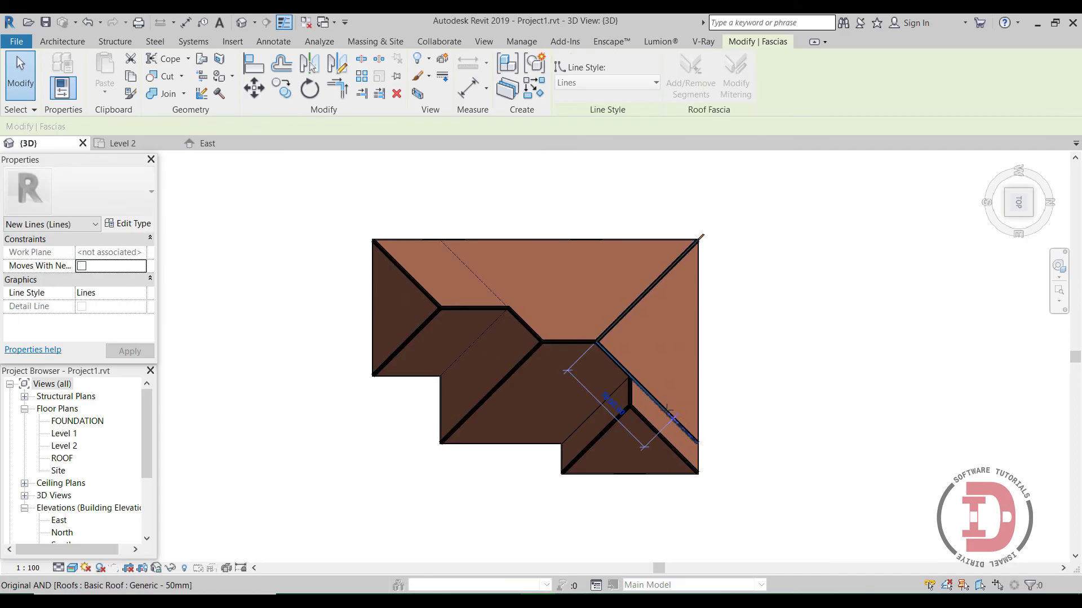
pyautogui.scroll(5, 643, 419)
pyautogui.press('Escape')
pyautogui.scroll(-5, 893, 370)
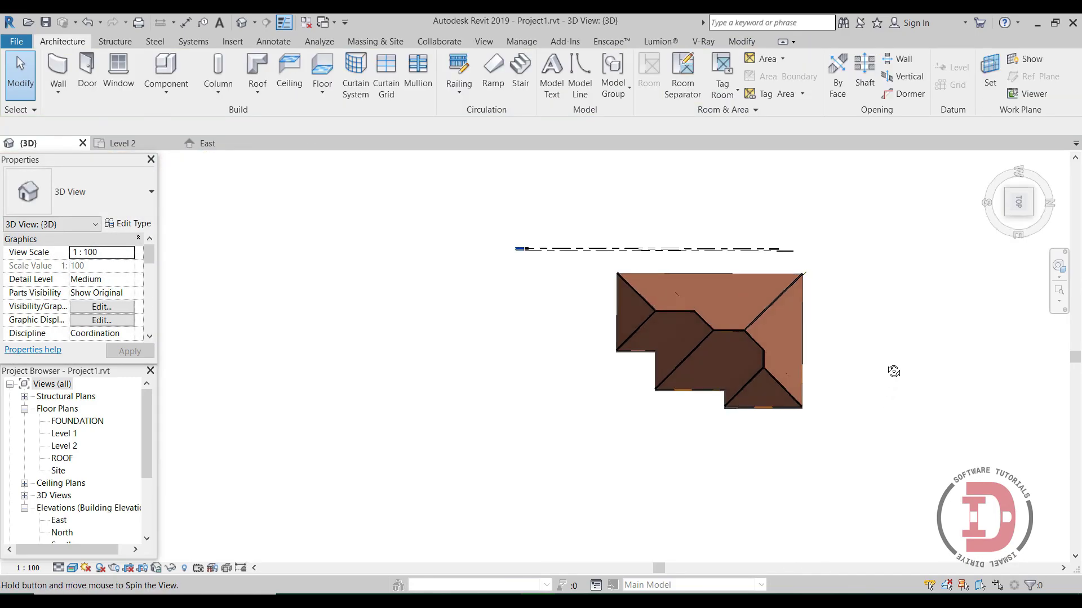
pyautogui.moveTo(893, 369)
pyautogui.keyDown('shift'); pyautogui.mouseDown(button='middle')
pyautogui.moveTo(847, 206)
pyautogui.moveTo(817, 182)
pyautogui.mouseUp(button='middle'); pyautogui.keyUp('shift')
pyautogui.scroll(4, 603, 380)
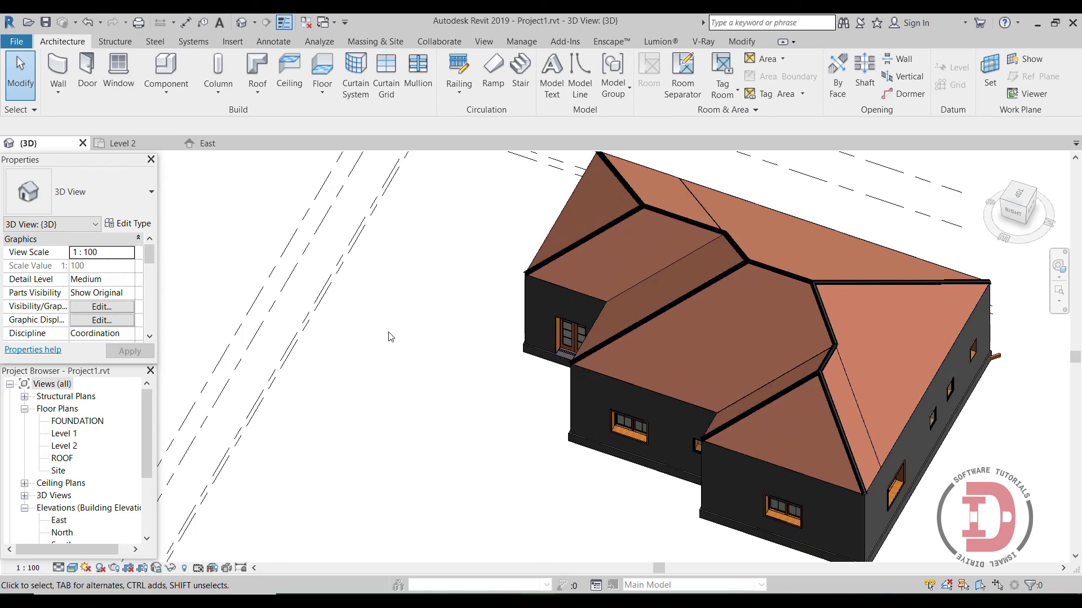
pyautogui.scroll(-1, 425, 343)
pyautogui.scroll(-1, 513, 381)
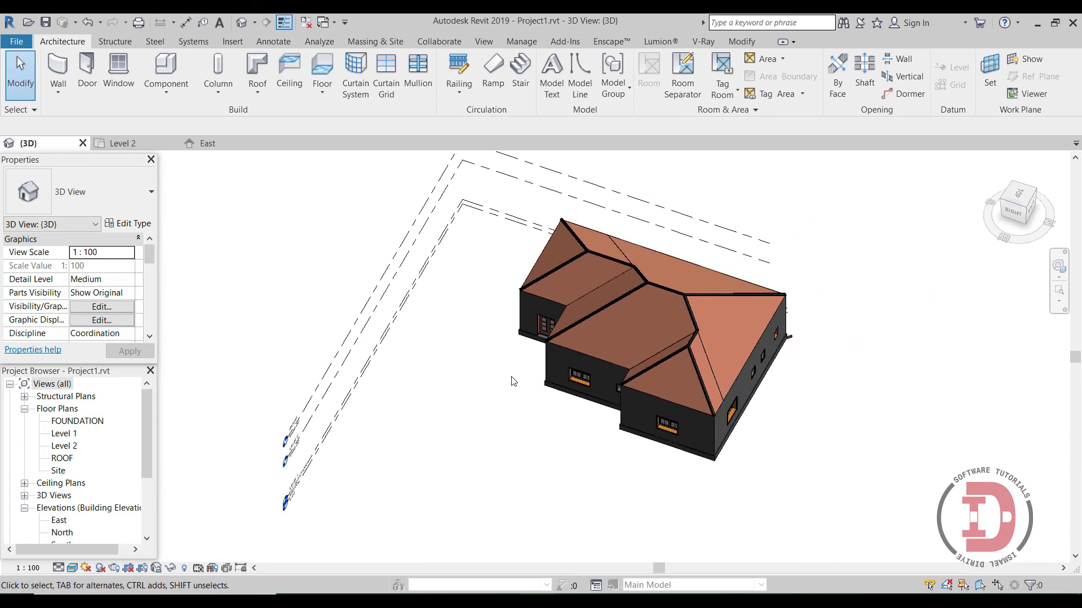
pyautogui.moveTo(503, 394)
pyautogui.keyDown('shift'); pyautogui.mouseDown(button='middle')
pyautogui.moveTo(565, 448)
pyautogui.moveTo(717, 403)
pyautogui.mouseUp(button='middle'); pyautogui.keyUp('shift')
pyautogui.scroll(5, 393, 413)
pyautogui.scroll(2, 354, 316)
pyautogui.scroll(3, 287, 350)
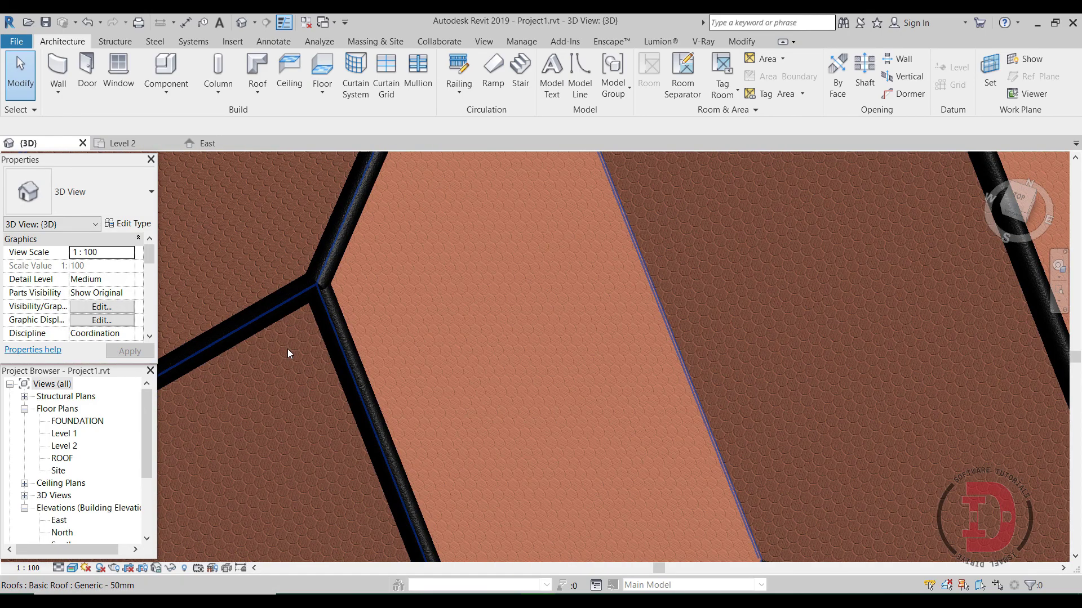
pyautogui.scroll(-3, 476, 372)
pyautogui.scroll(-5, 481, 372)
pyautogui.moveTo(676, 442)
pyautogui.keyDown('shift'); pyautogui.mouseDown(button='middle')
pyautogui.moveTo(587, 422)
pyautogui.moveTo(654, 264)
pyautogui.mouseUp(button='middle'); pyautogui.keyUp('shift')
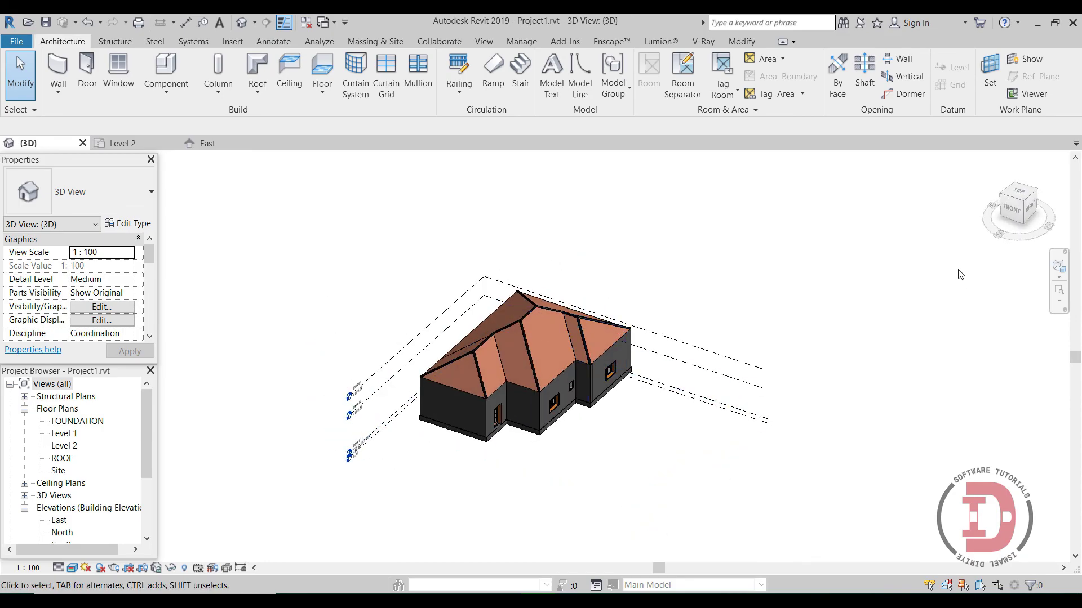